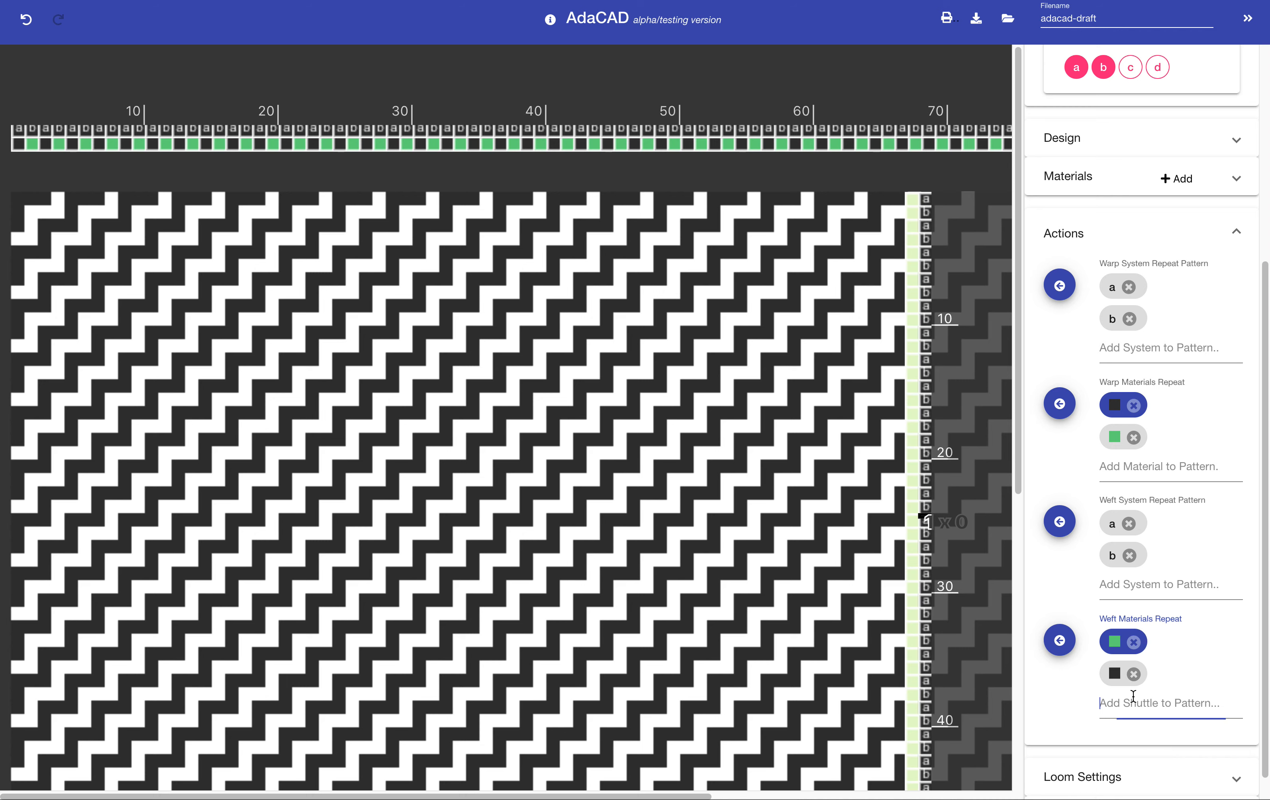
Apply a weft materials repeat of Color 1 followed by Conductive, and display the draft in Visual view
click(1132, 647)
click(1134, 673)
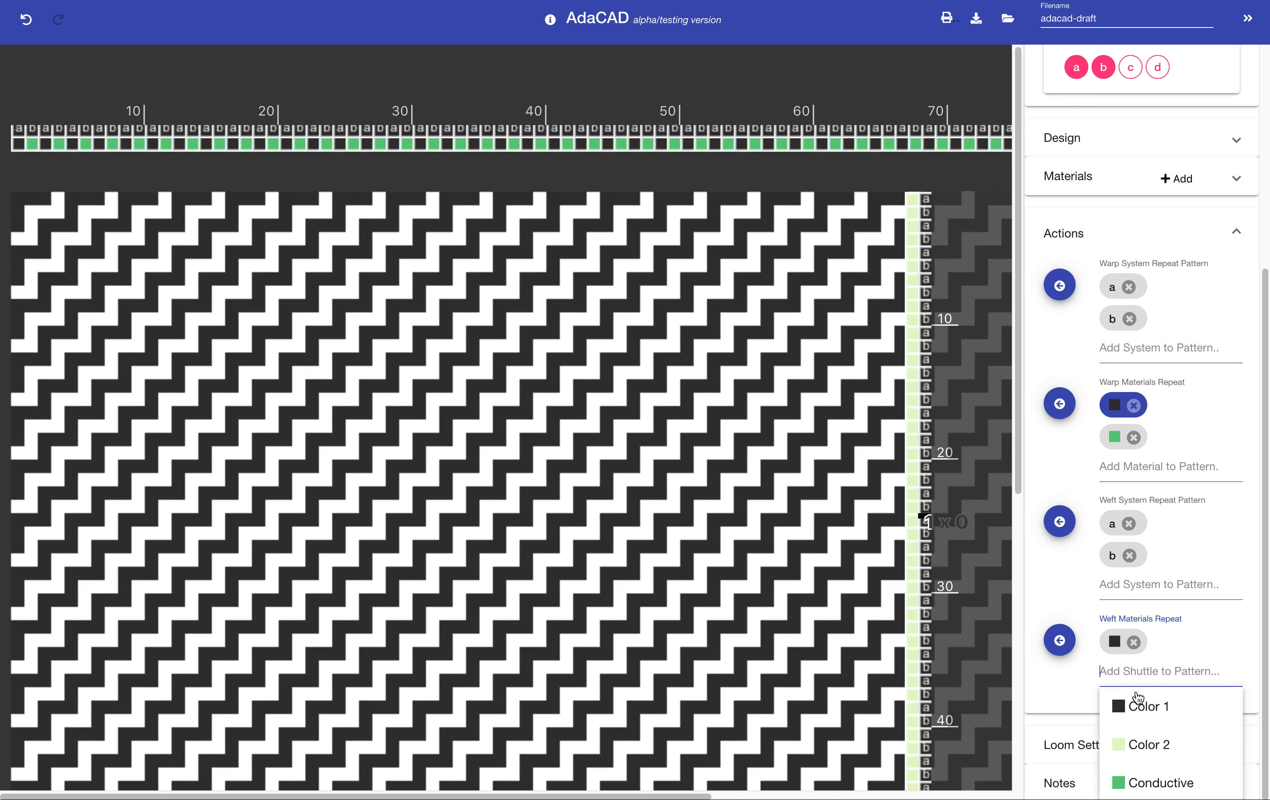
click(1139, 779)
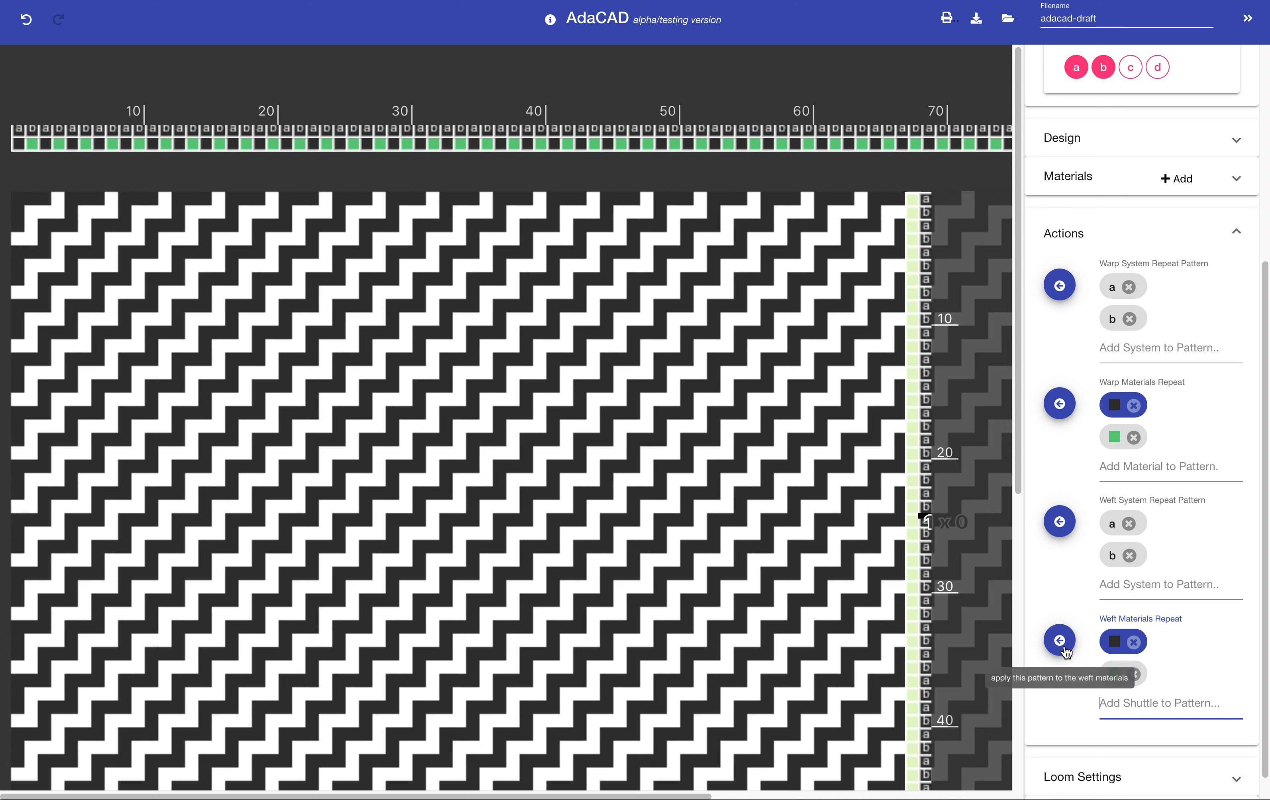
click(1066, 645)
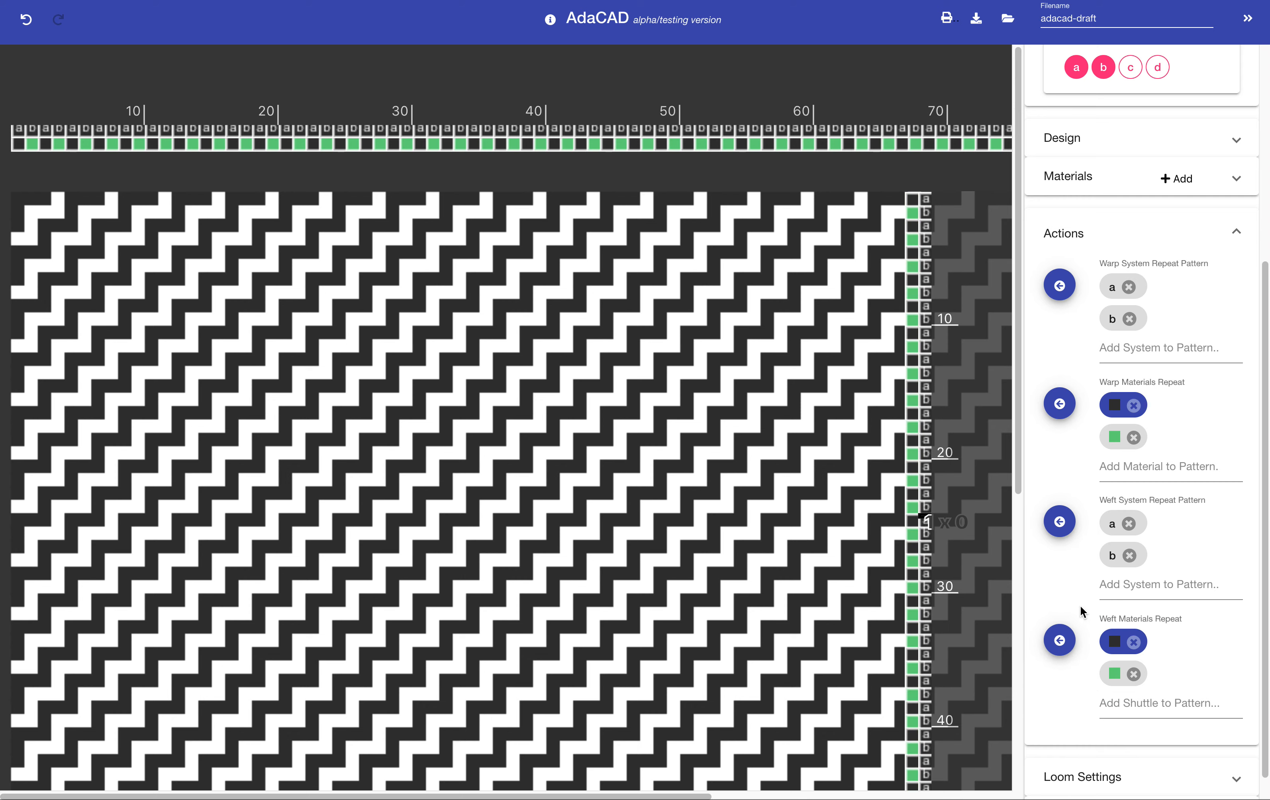
drag(1261, 340, 1114, 68)
click(1066, 129)
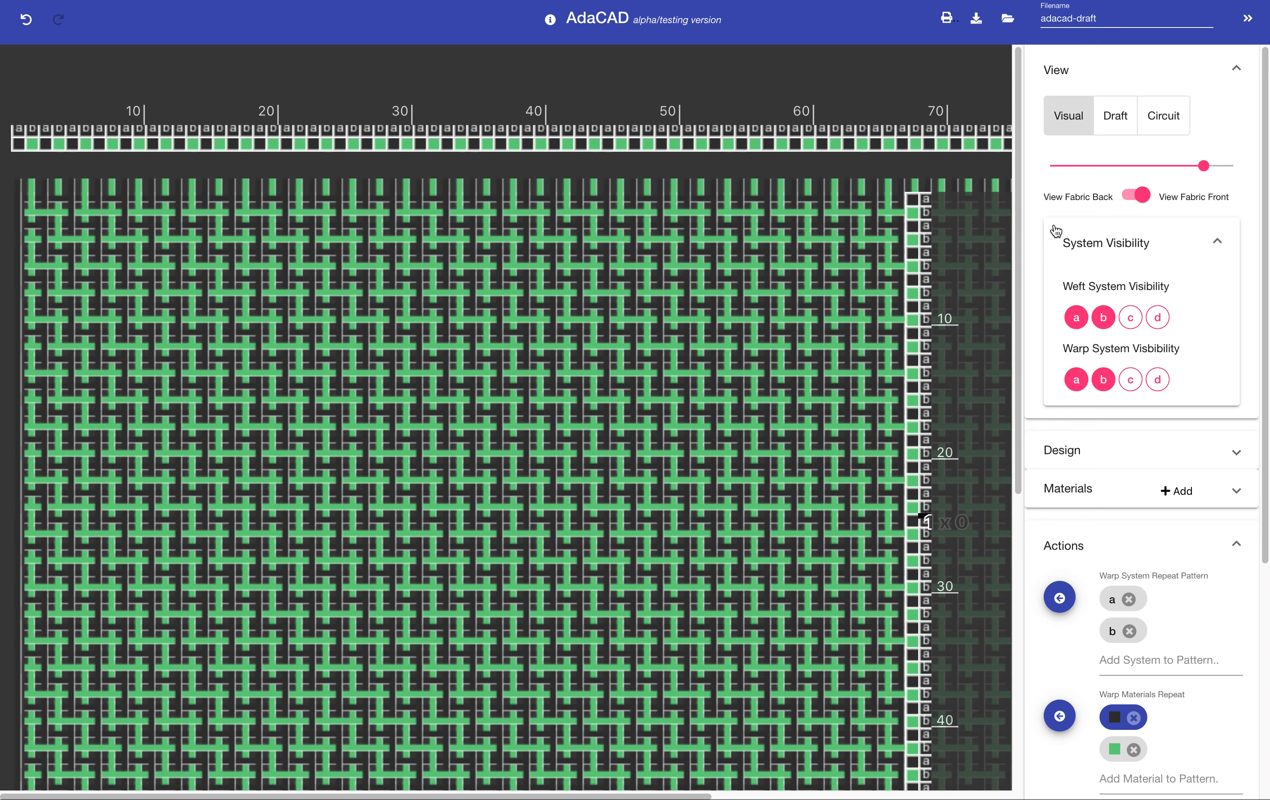
Reorder the weft materials repeat to Conductive followed by Color 1 and apply it to the wefts
drag(1262, 526, 1227, 768)
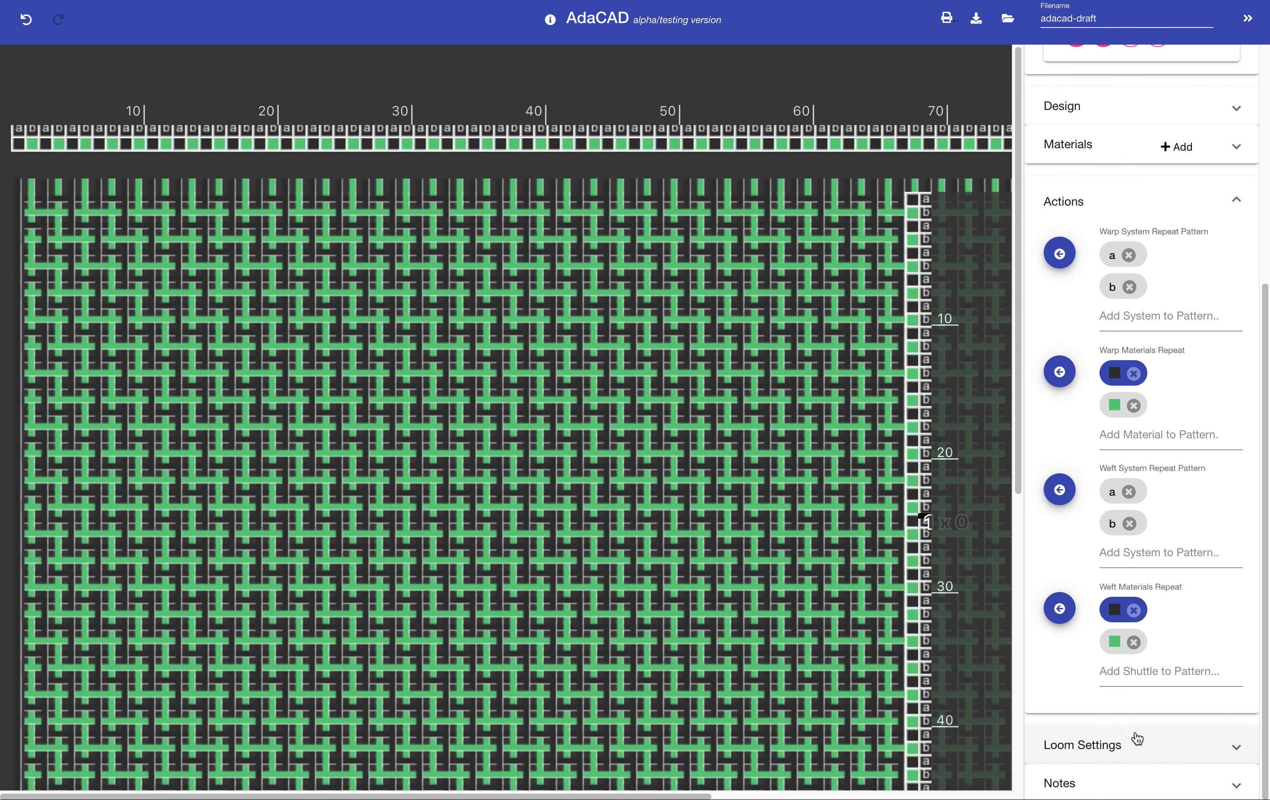
click(1137, 613)
click(1137, 671)
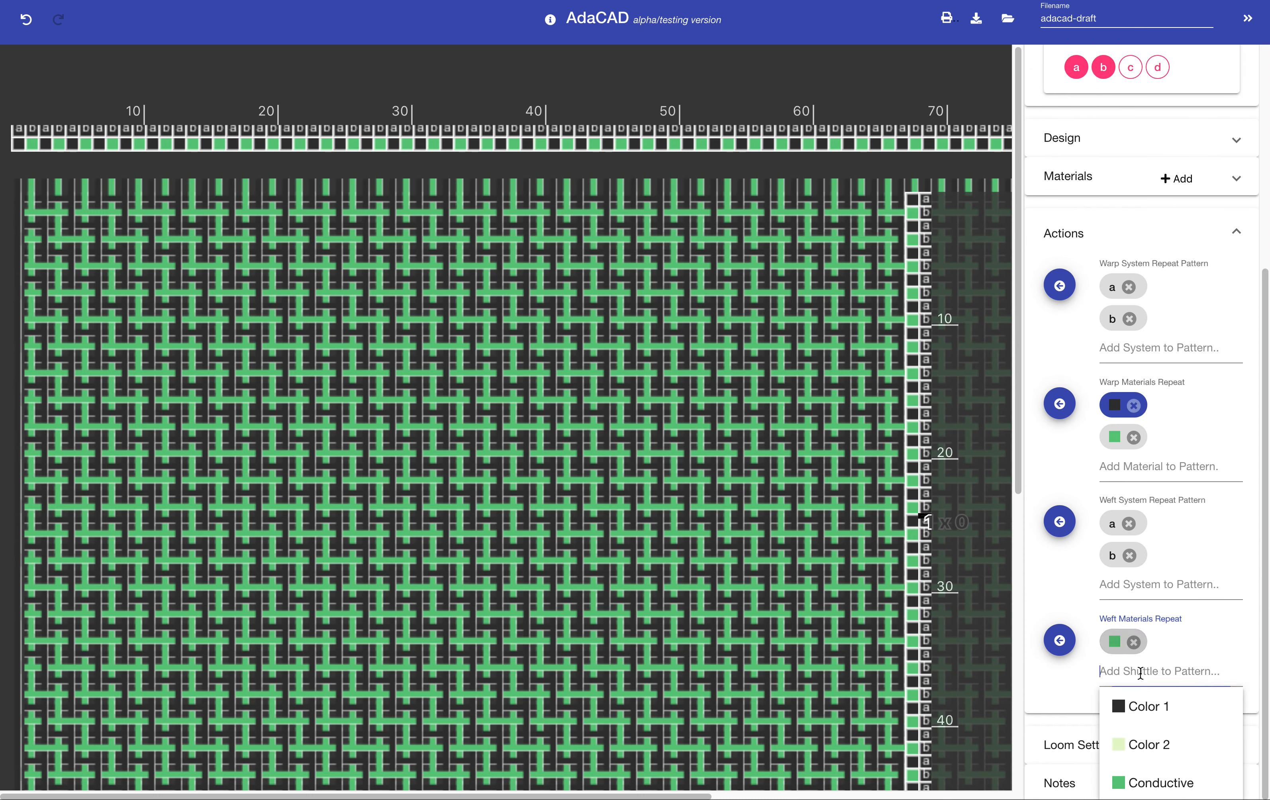
click(1135, 707)
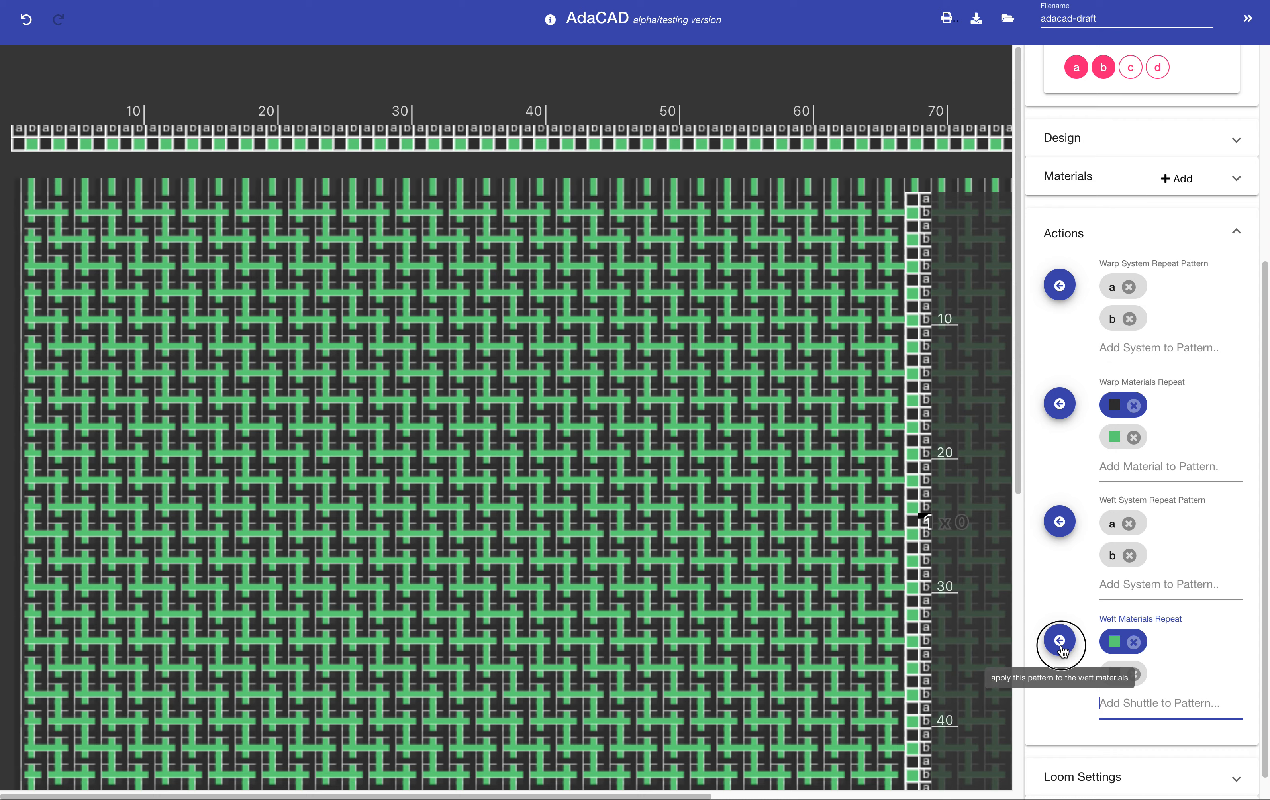
click(1060, 642)
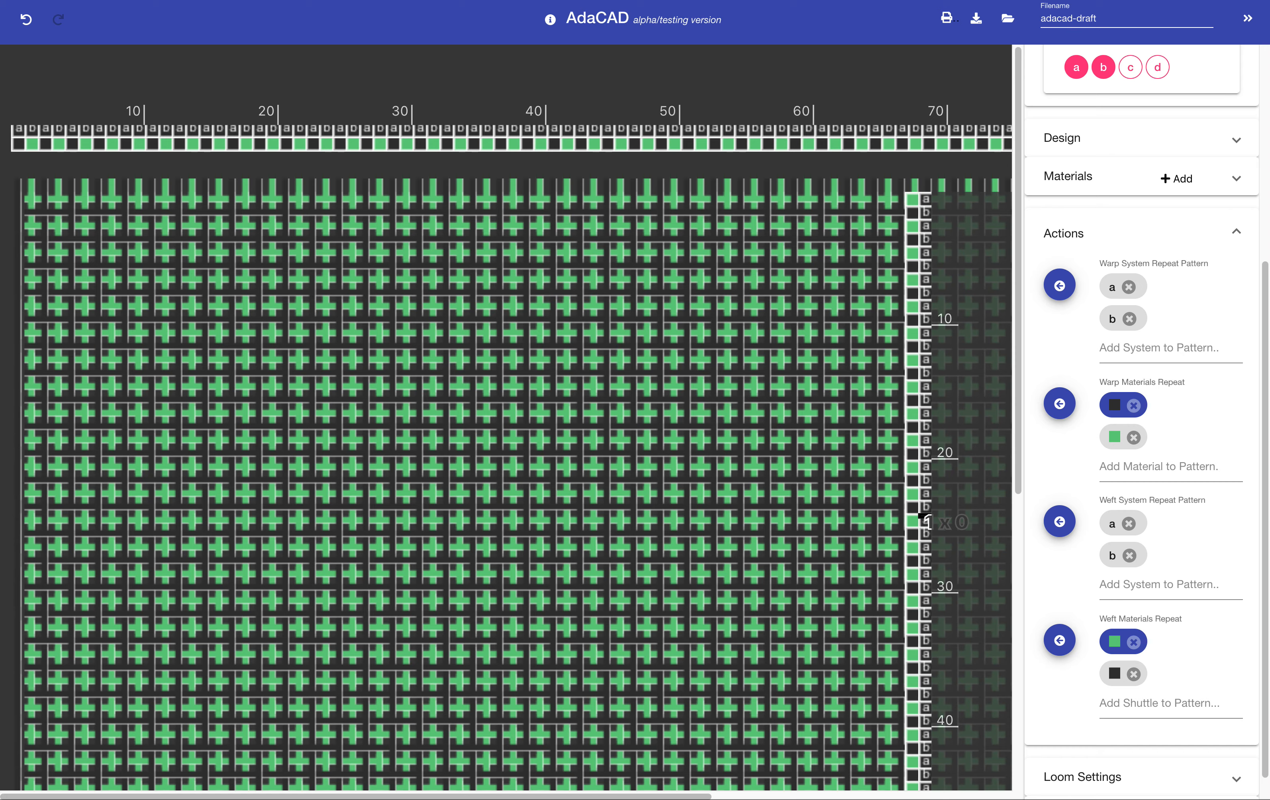
Inspect the back of the fabric, return to the front, and zoom the view out to 47
drag(1265, 402, 1238, 133)
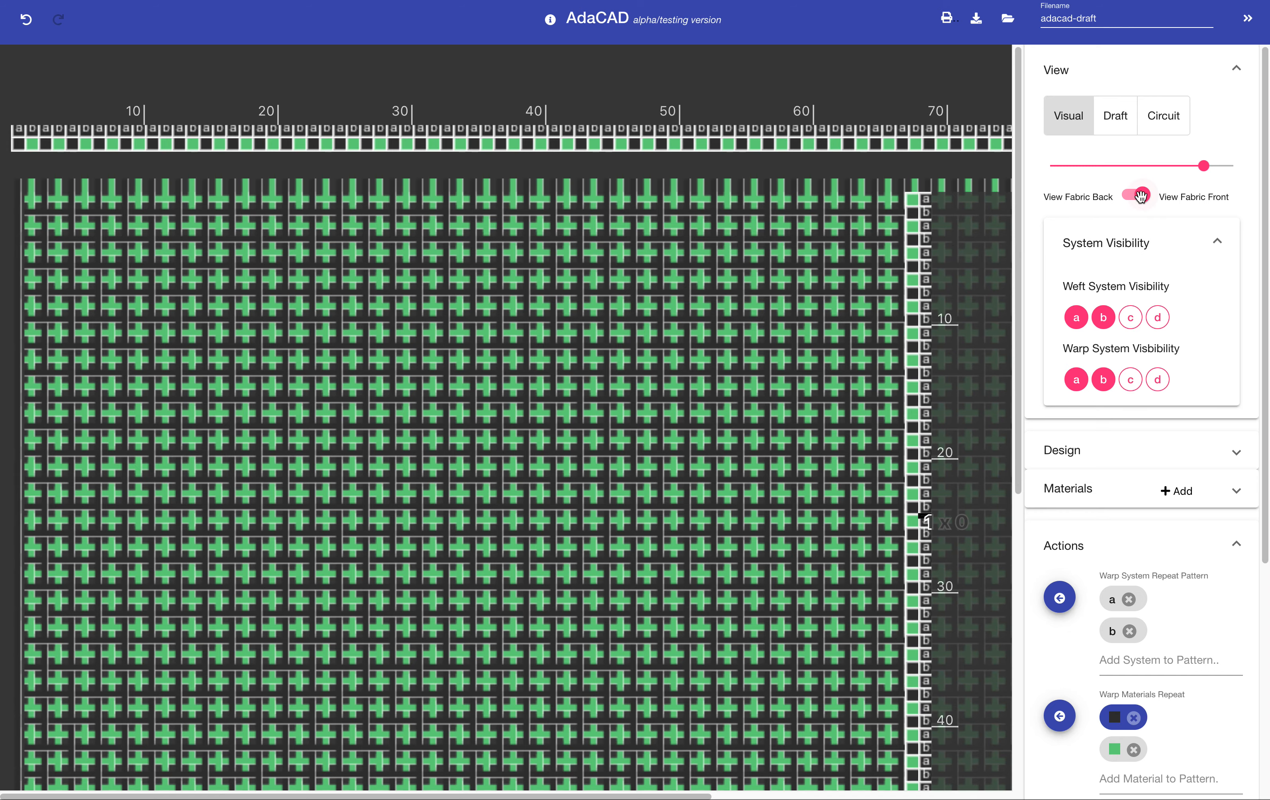
click(1141, 196)
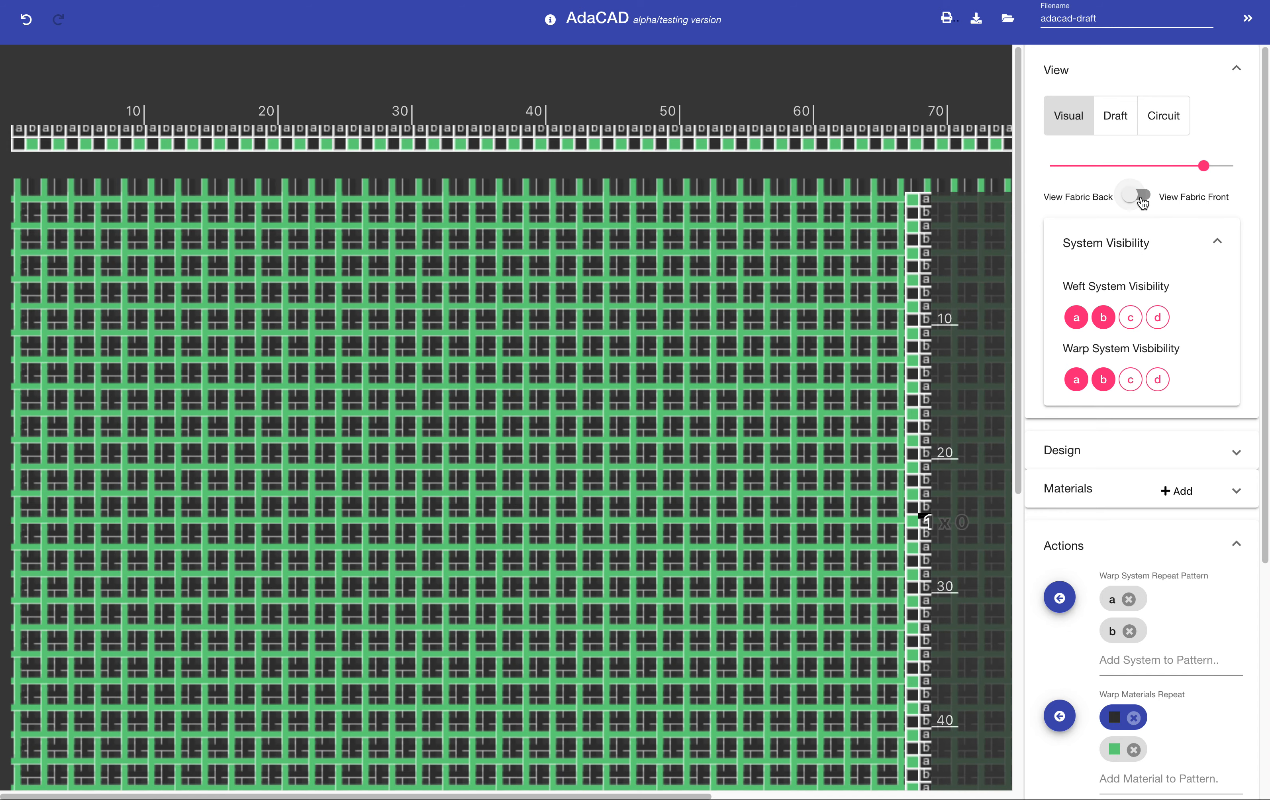
click(1133, 196)
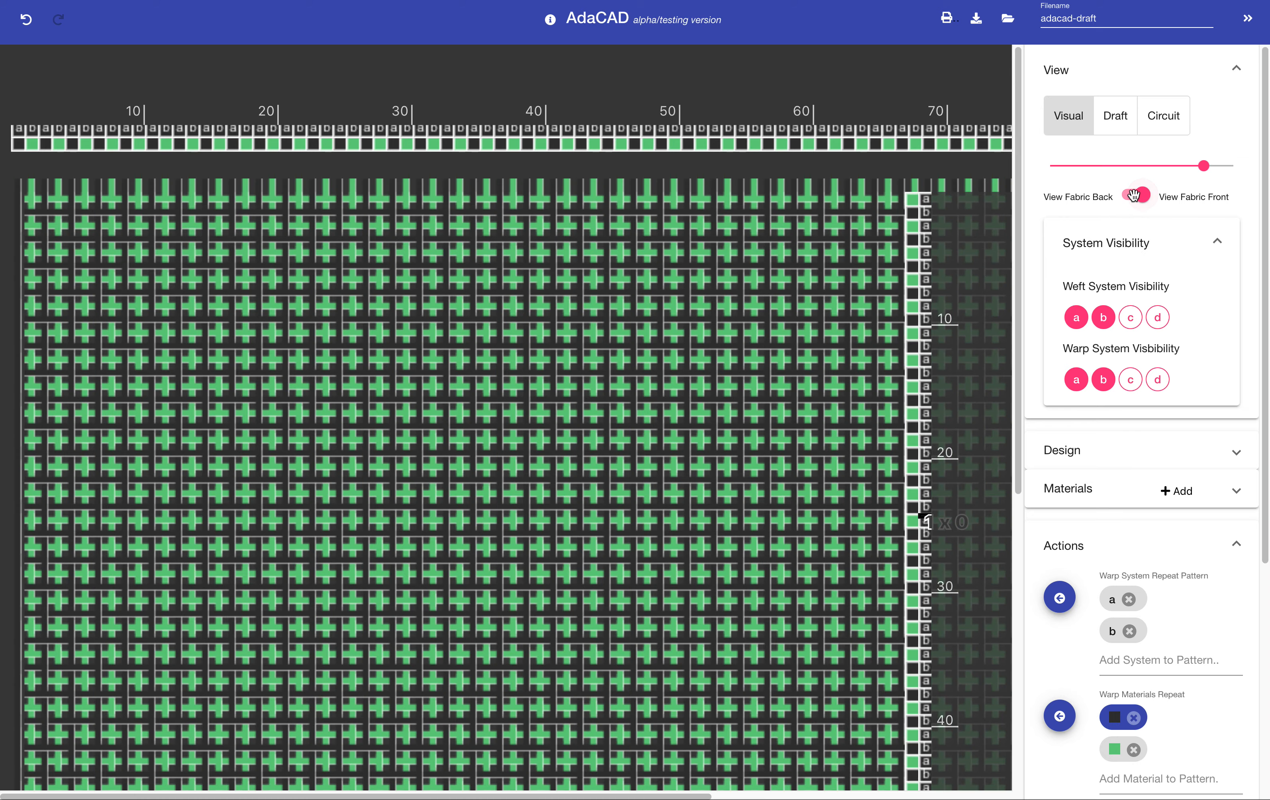
click(1139, 166)
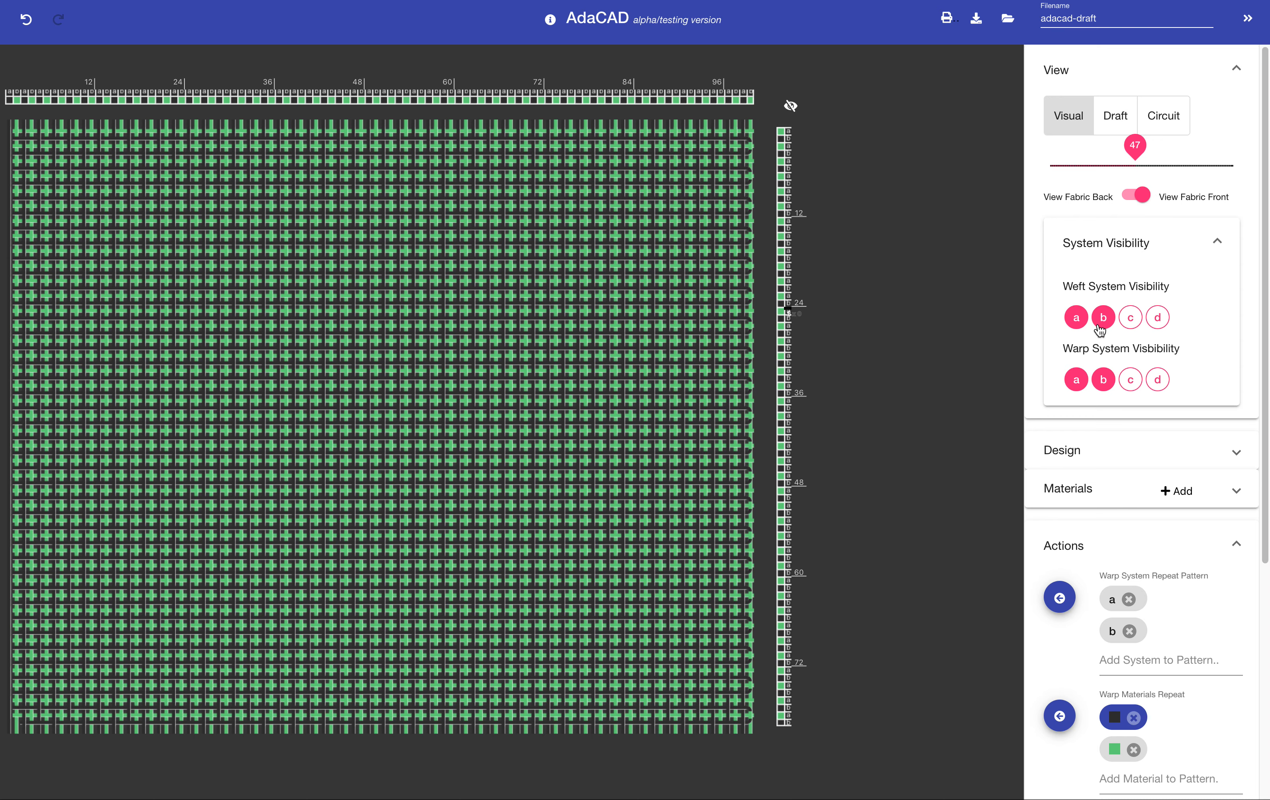
Hide weft system b and view warp systems a and b separately, ending with only warp system b shown
click(1102, 330)
click(1102, 330)
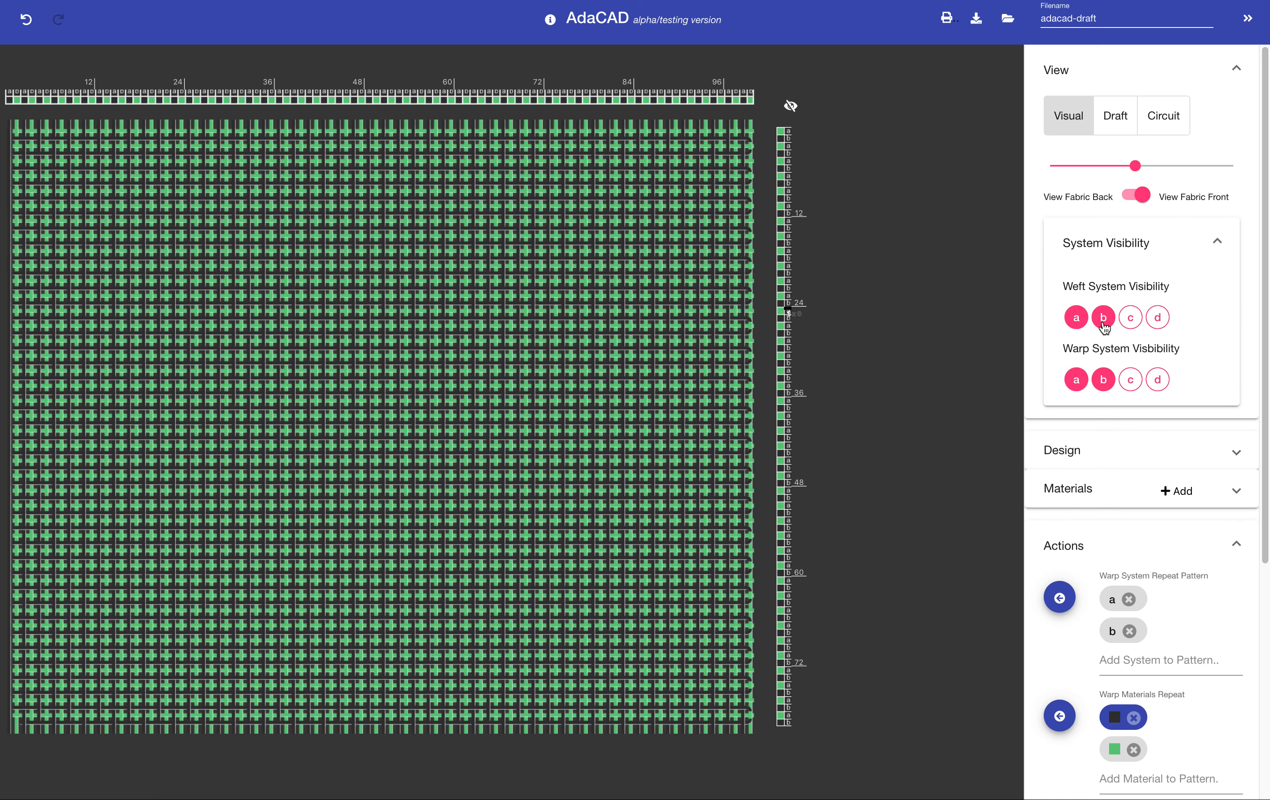
click(1103, 323)
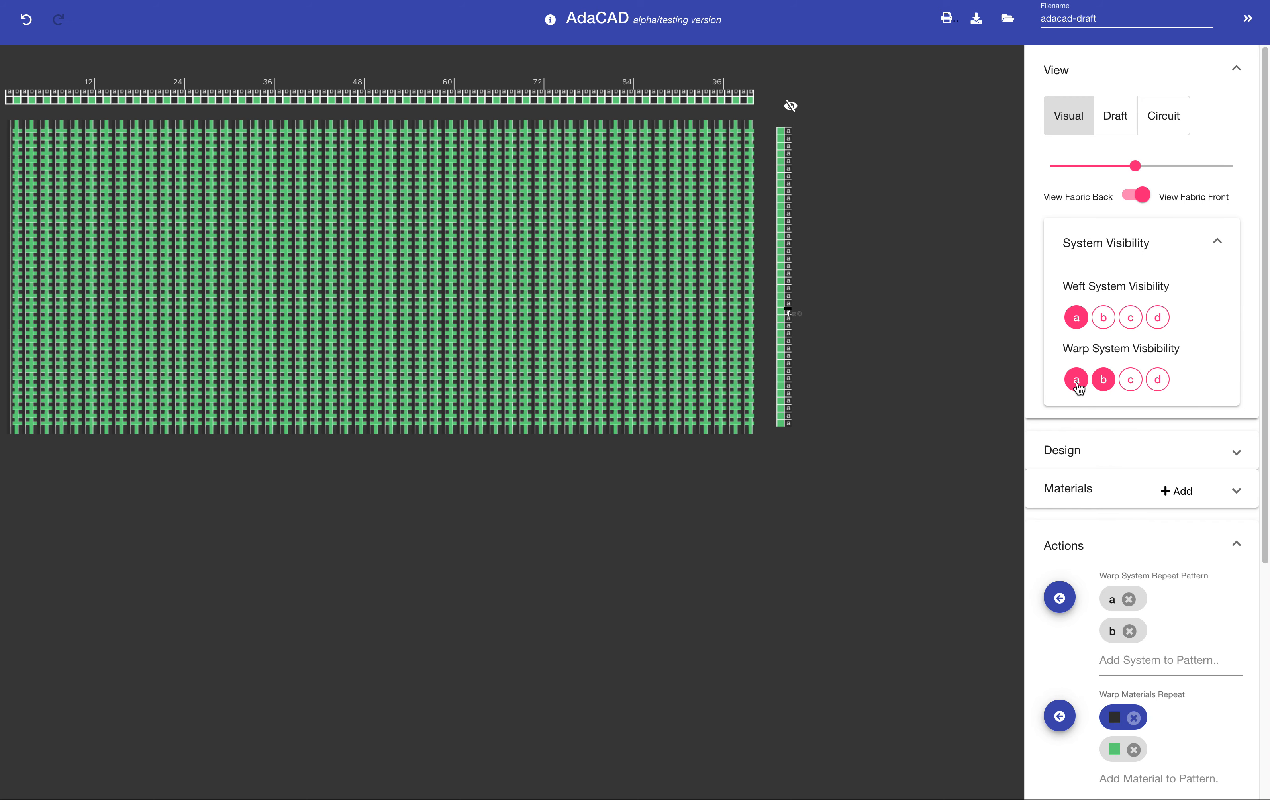
click(1081, 387)
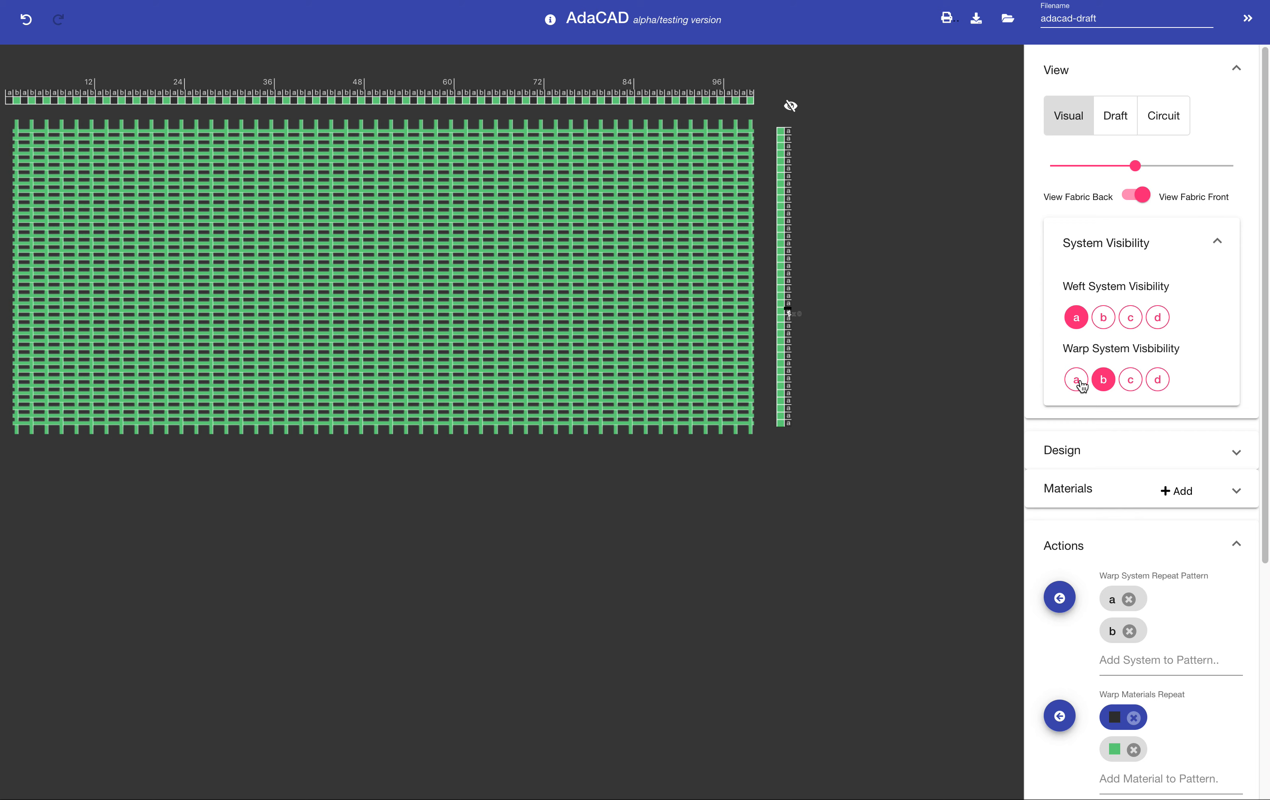
click(1079, 382)
click(1100, 380)
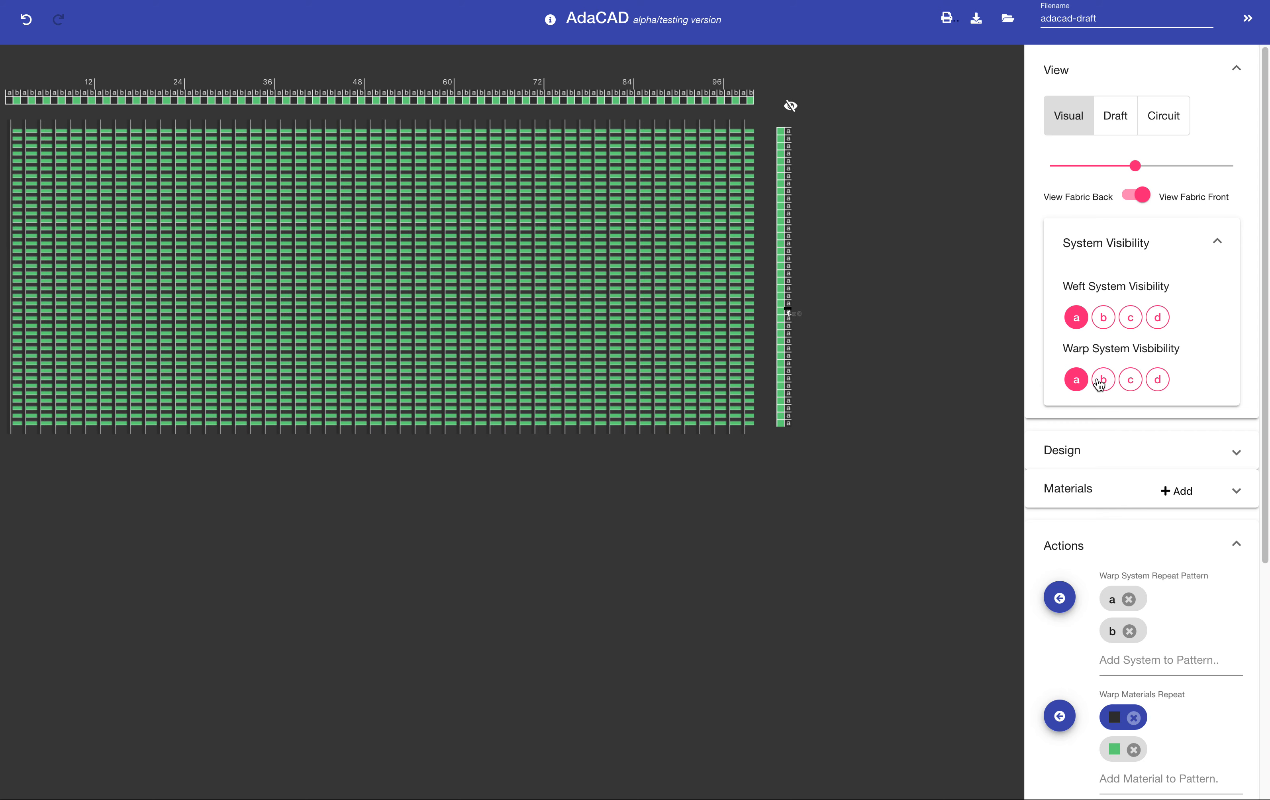
click(1100, 381)
click(1080, 385)
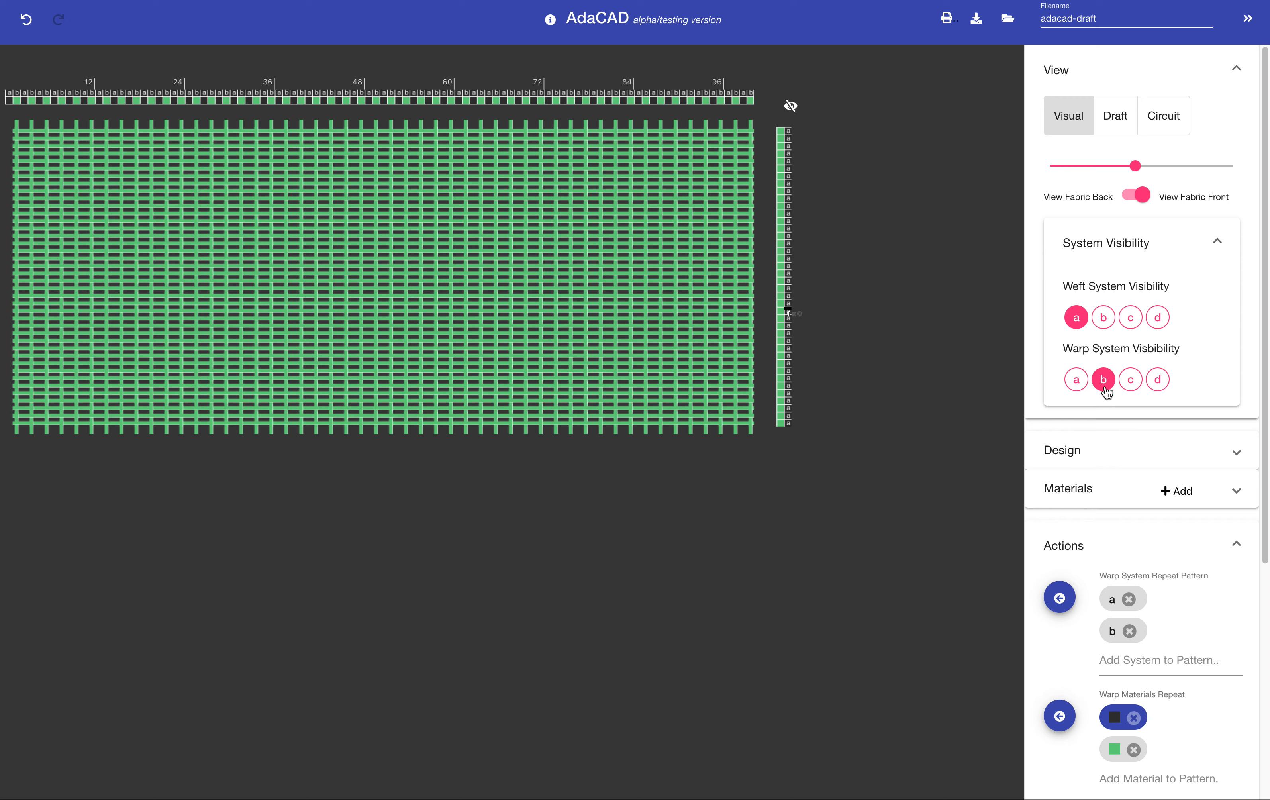
Change the warp system repeat pattern to b, a and apply it to the warps
scroll(1256, 513, down, 7)
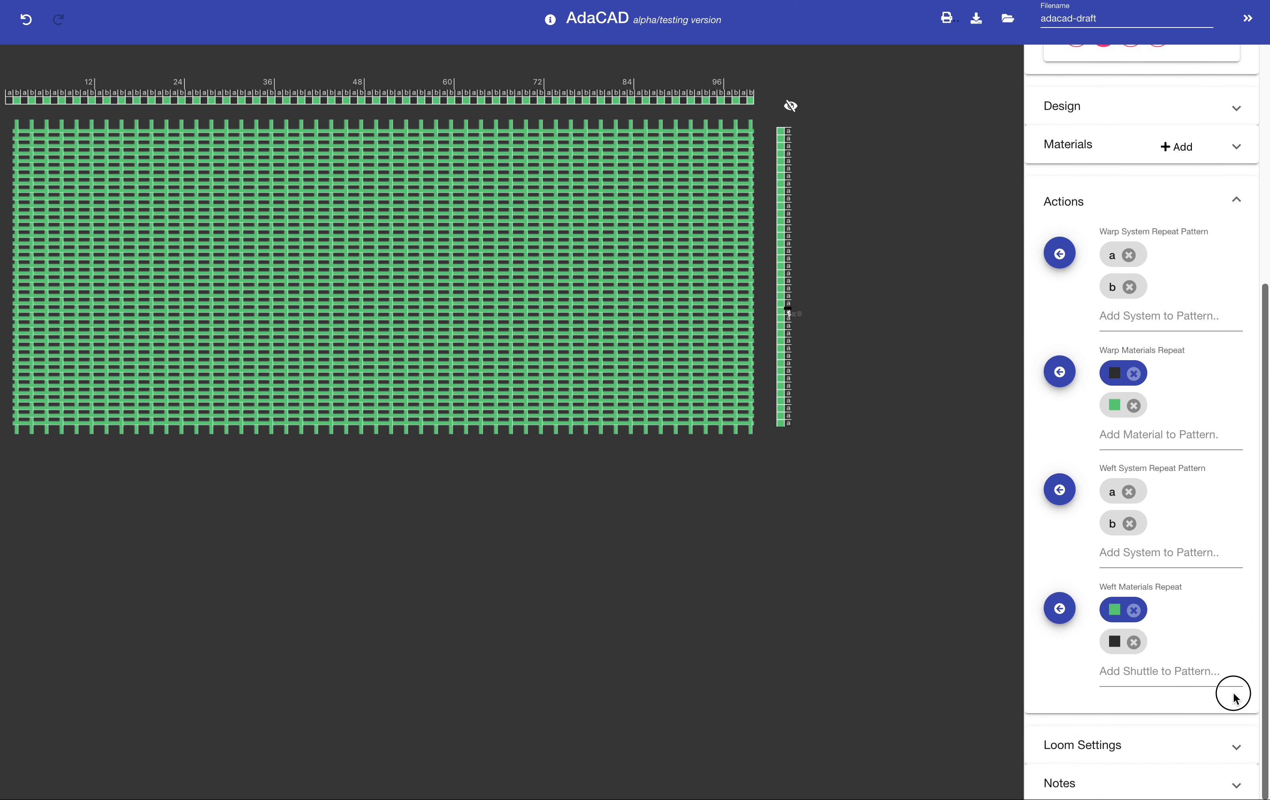
click(1130, 255)
click(1129, 309)
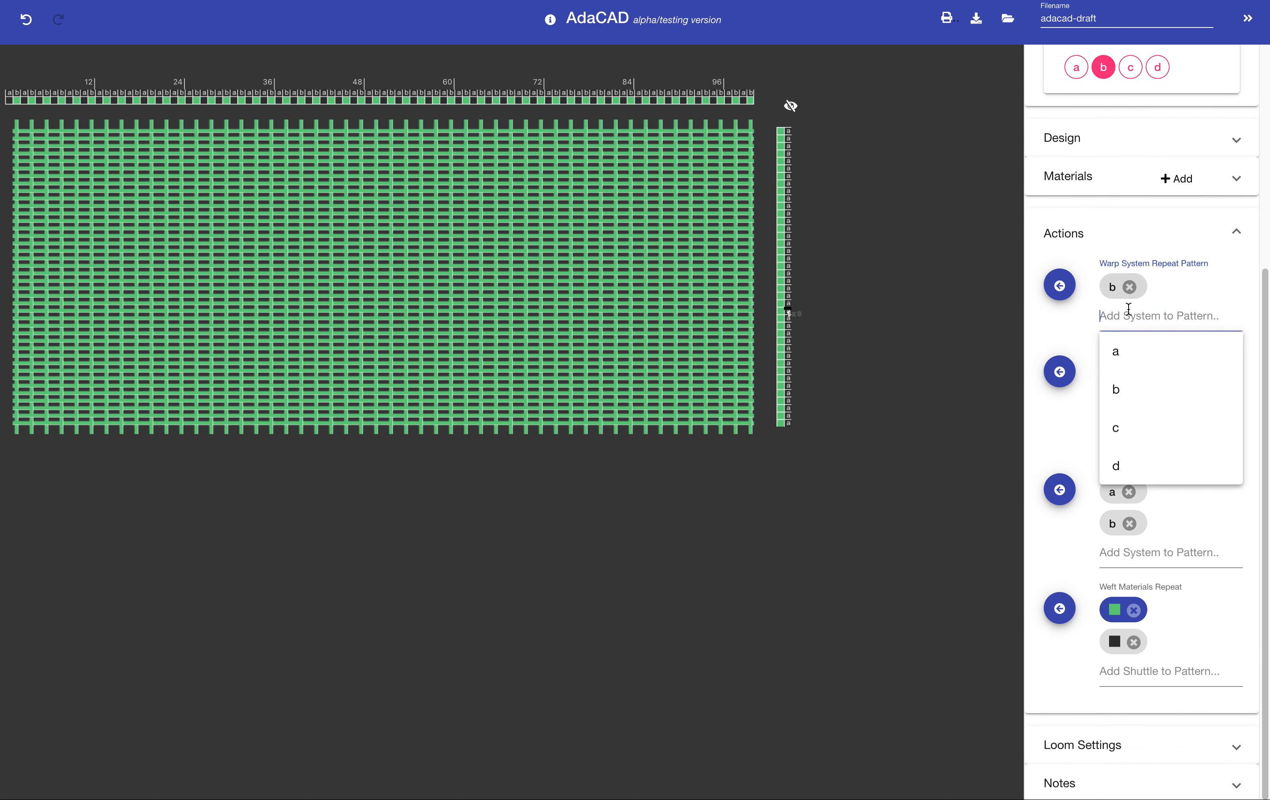
text(f)
click(1117, 351)
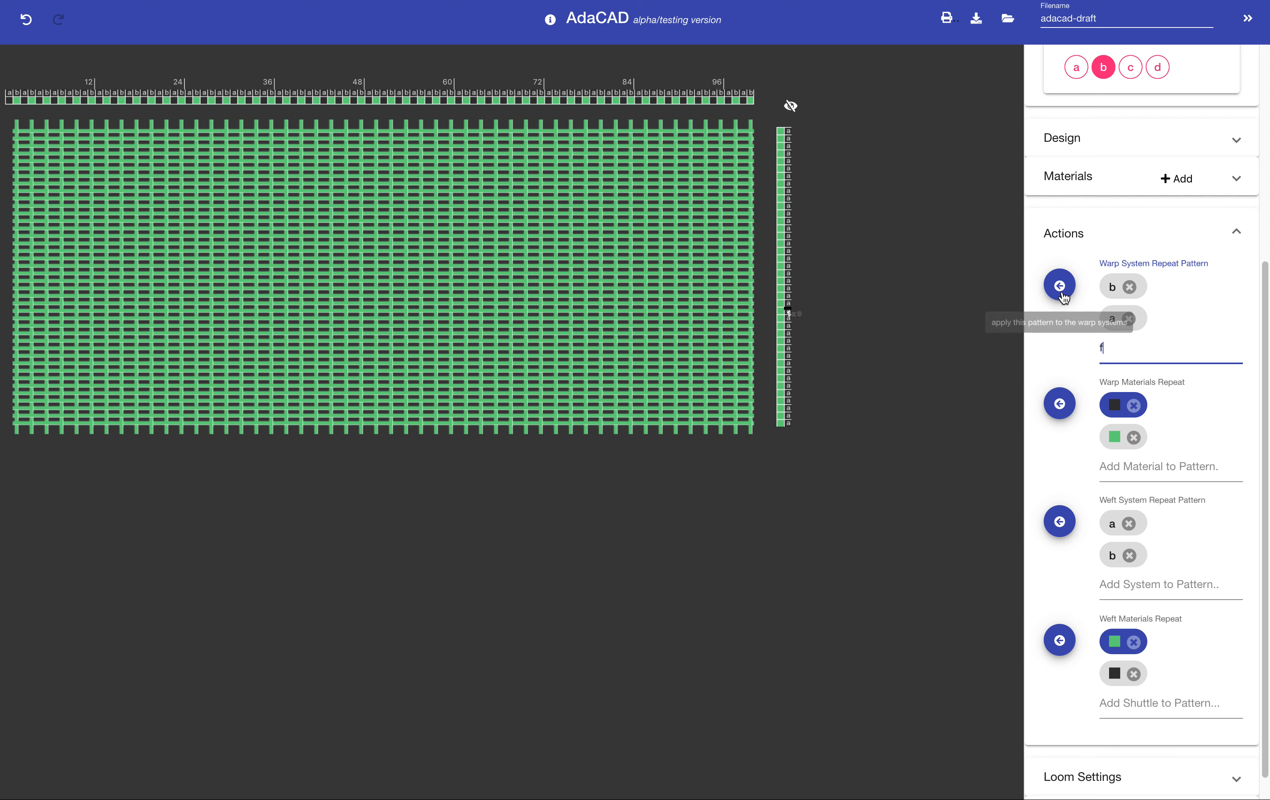
click(1064, 297)
View warp system a alone with weft system a, and make weft system b and warp system b visible again
scroll(1238, 212, up, 4)
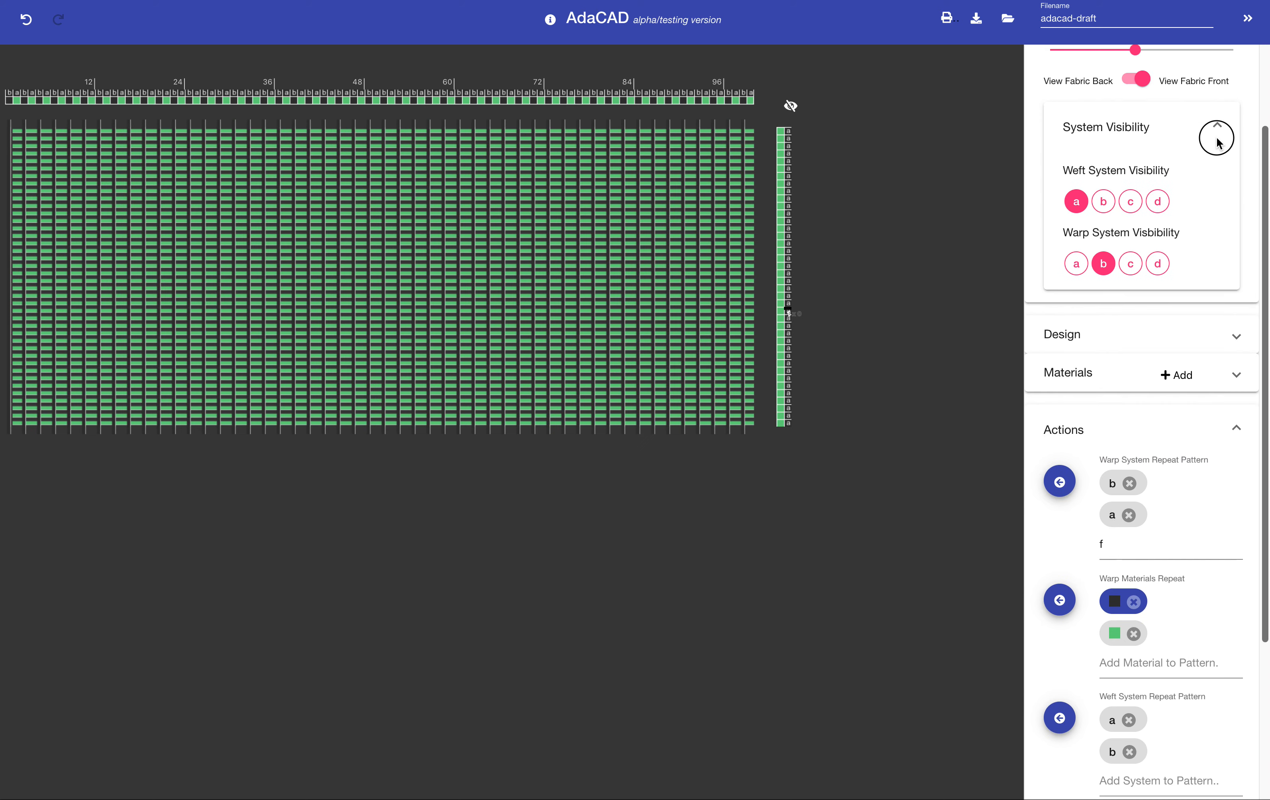
scroll(1216, 148, up, 1)
click(1076, 316)
click(1104, 316)
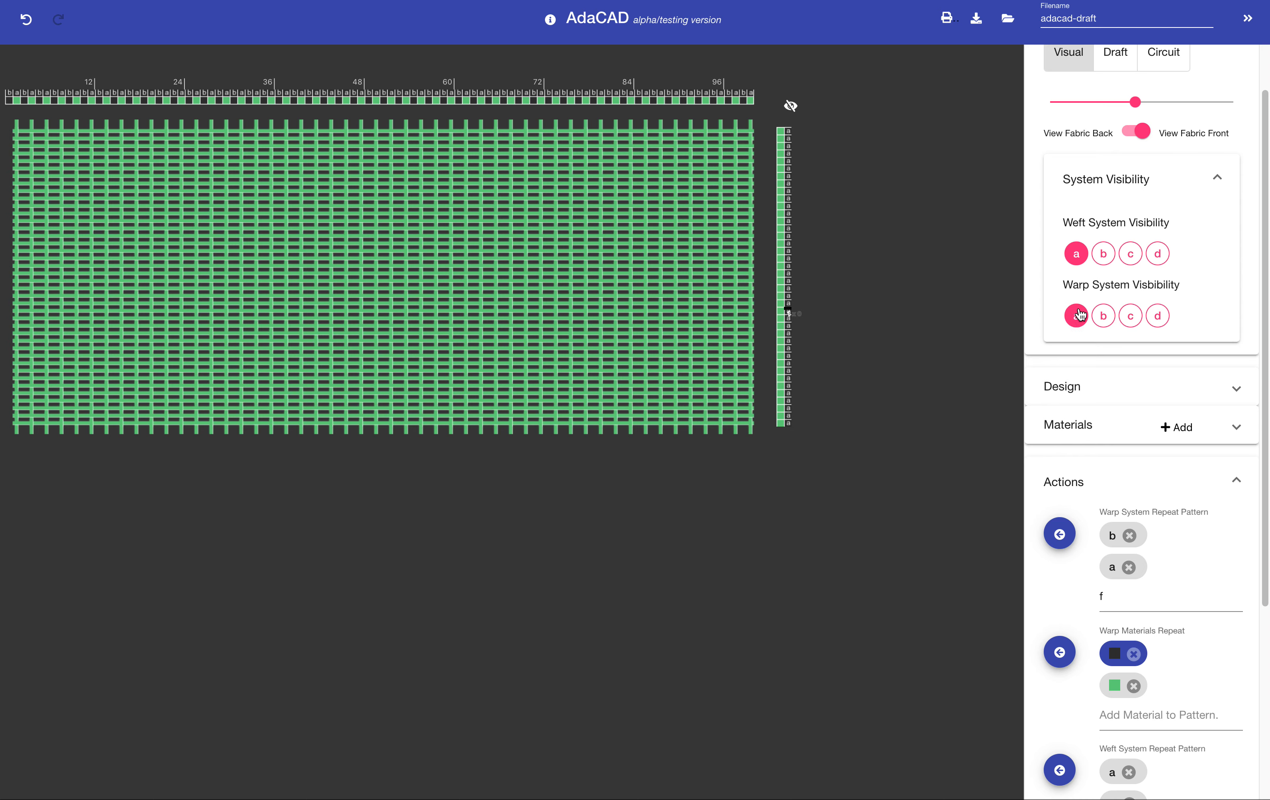
click(1104, 253)
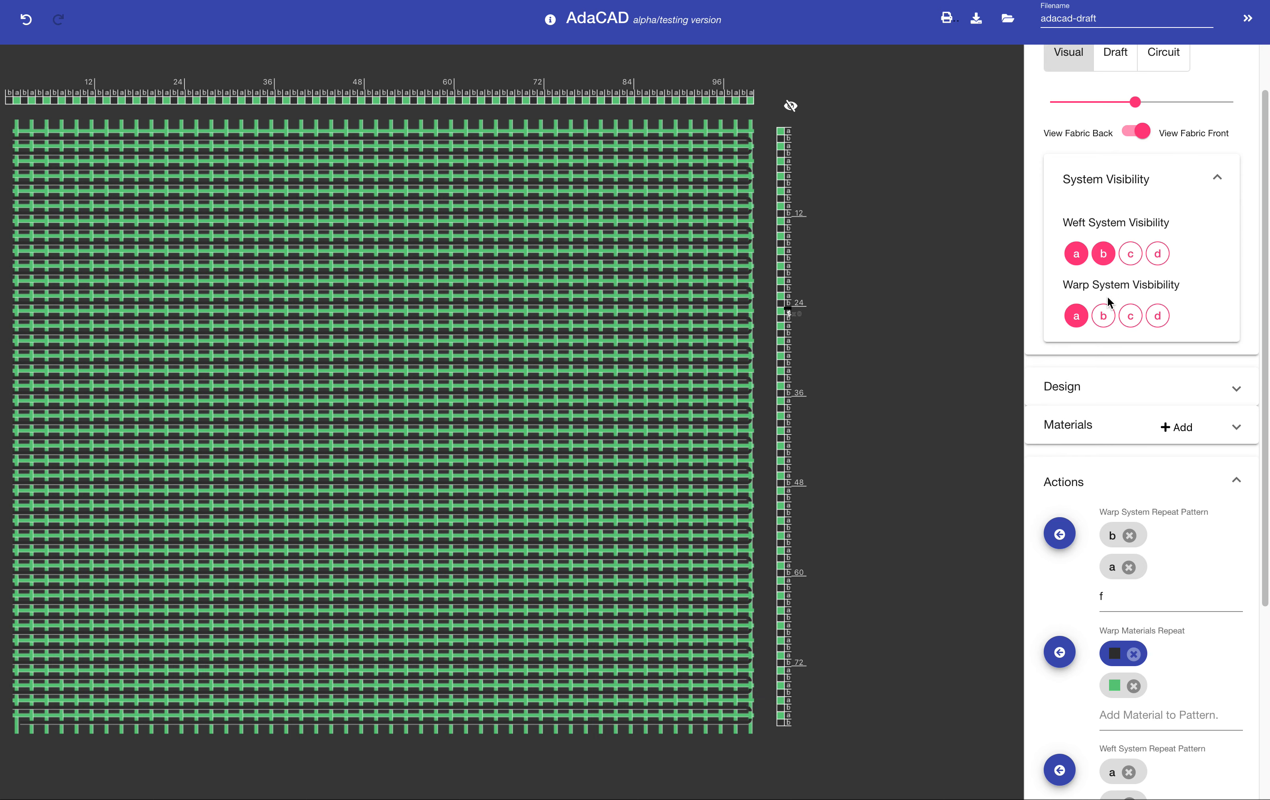
click(1102, 316)
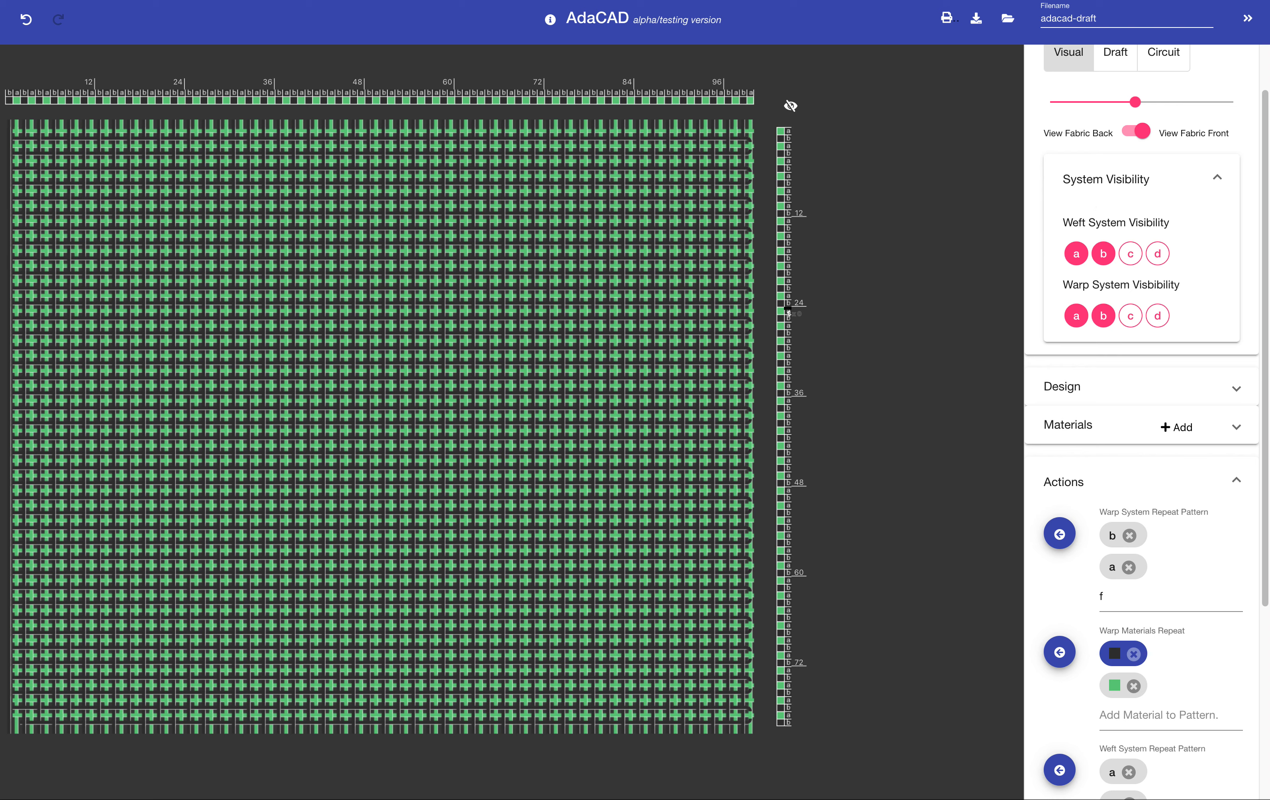
Switch to Draft view and hide weft system b and warp system b so only system a is shown
scroll(1241, 201, up, 2)
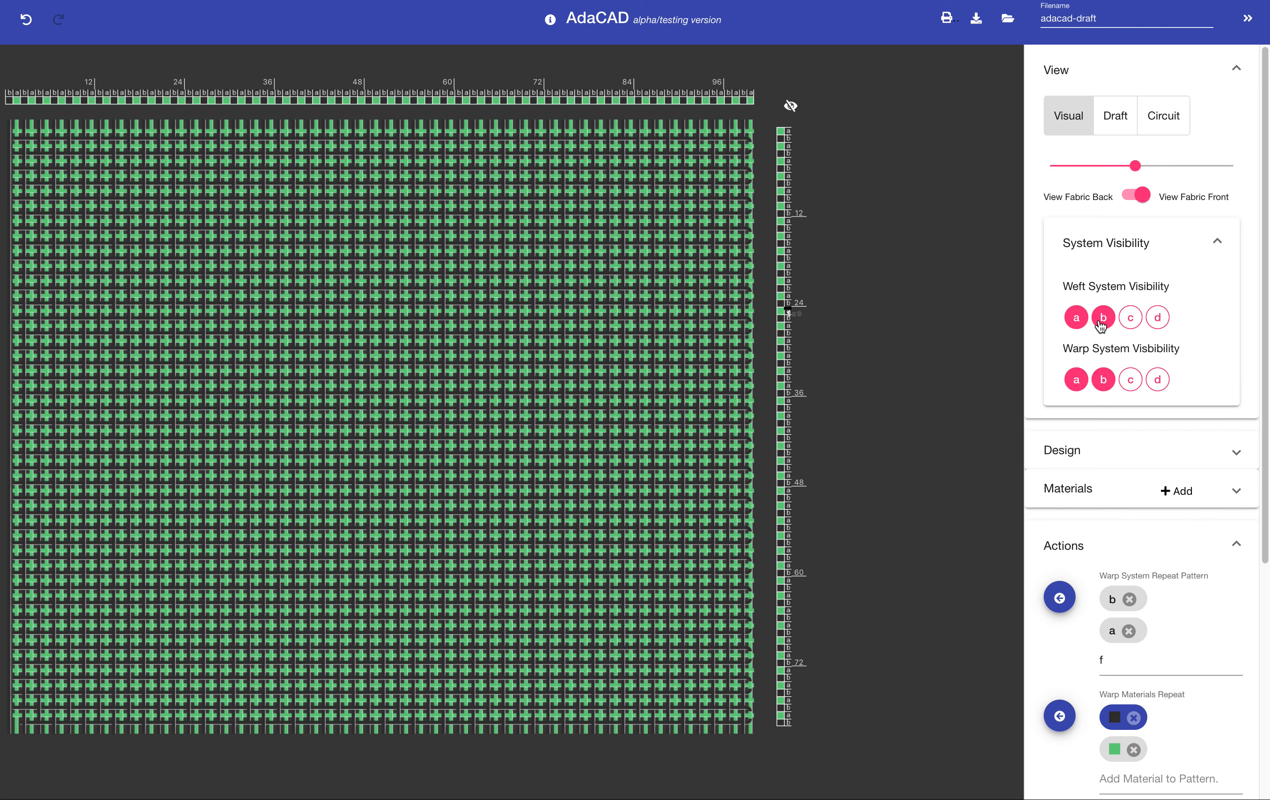
click(1121, 127)
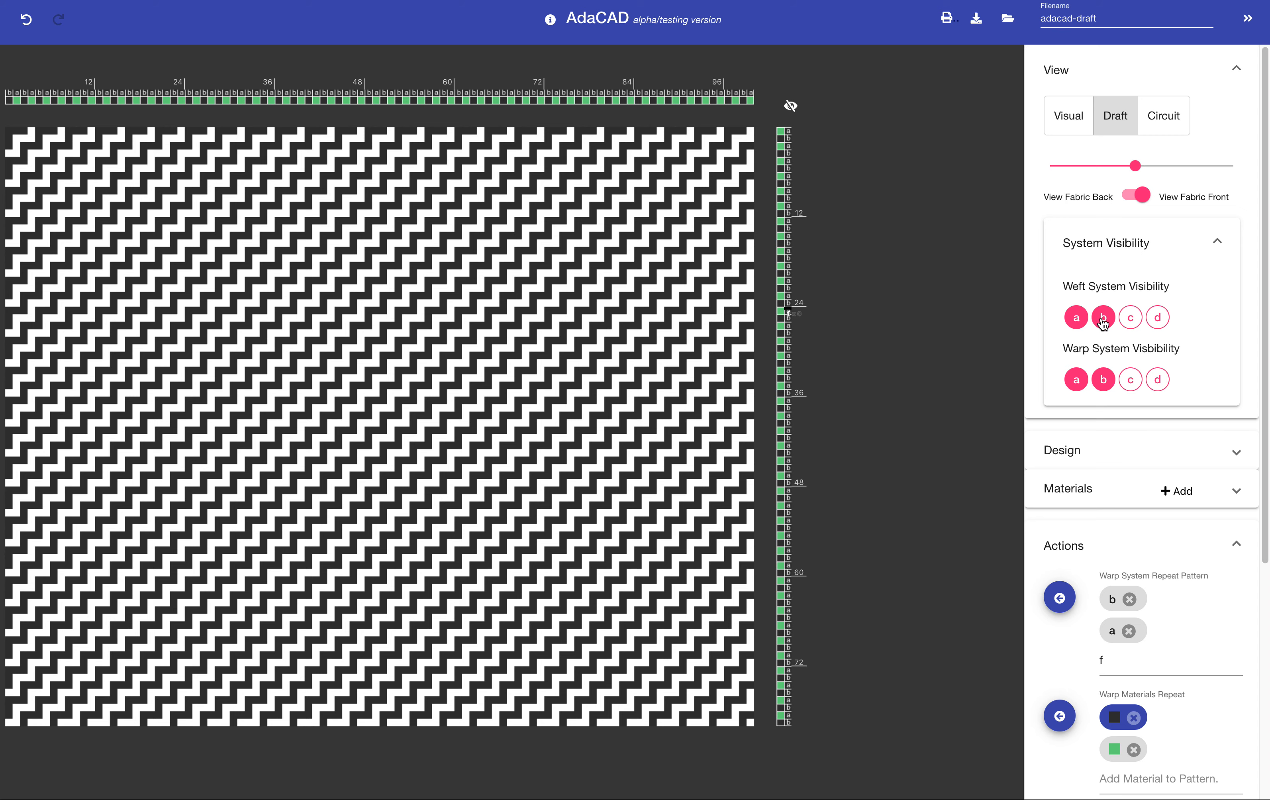
click(1103, 321)
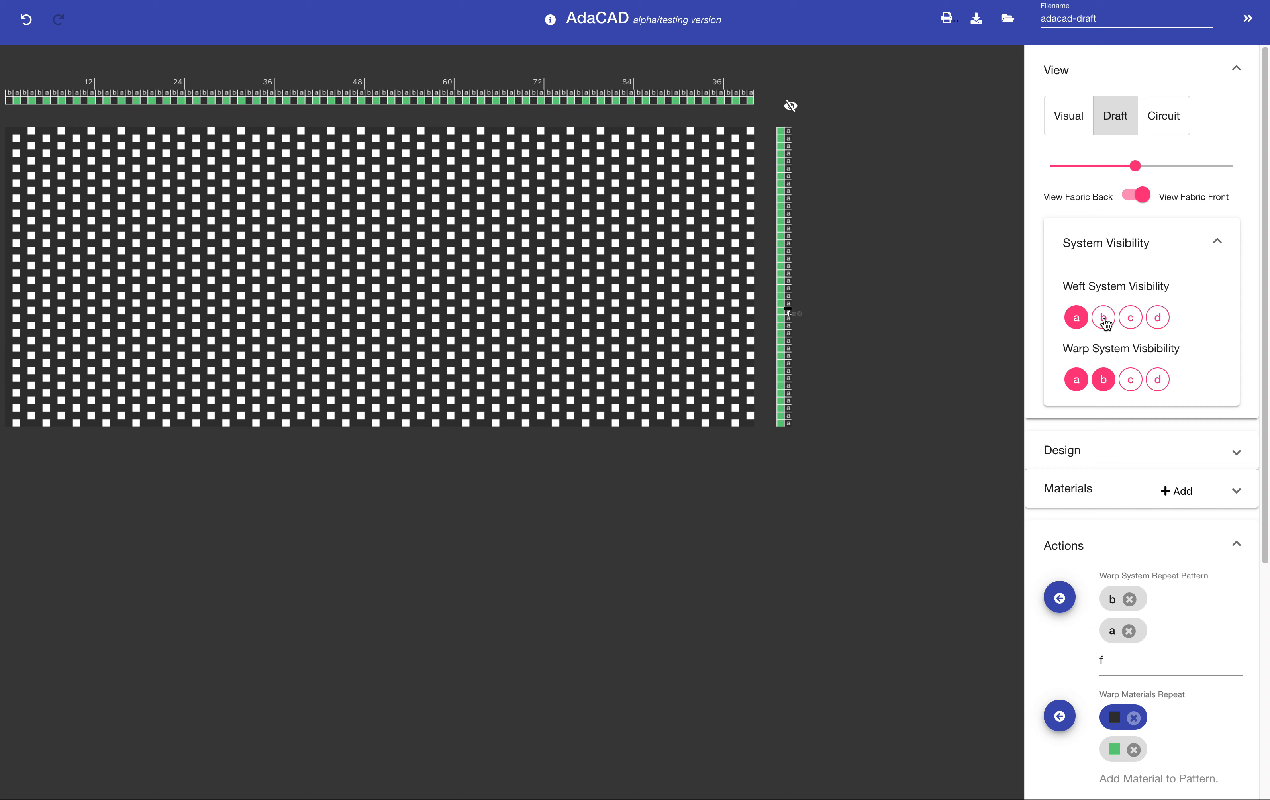
click(1100, 385)
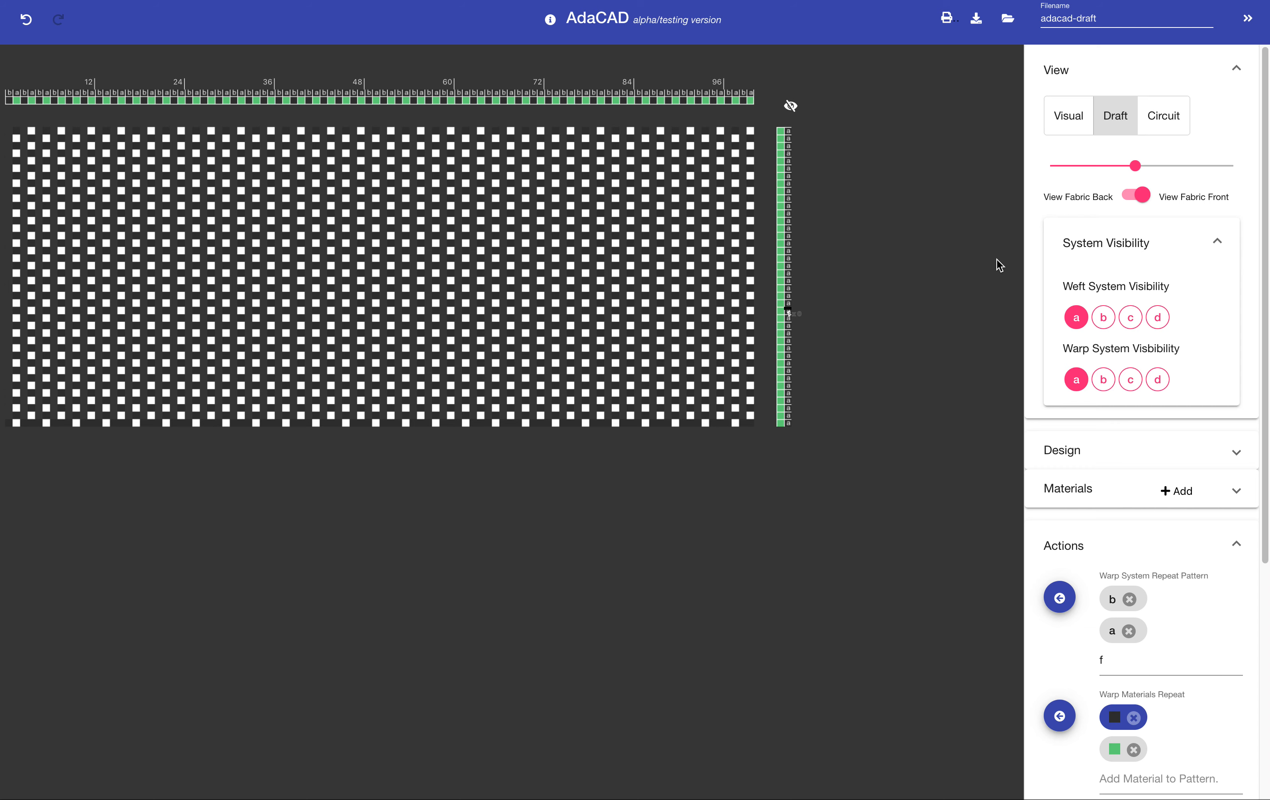
Set all heddles up in a full-height region from about warp 80 to the draft's right edge, and deselect it
click(1094, 450)
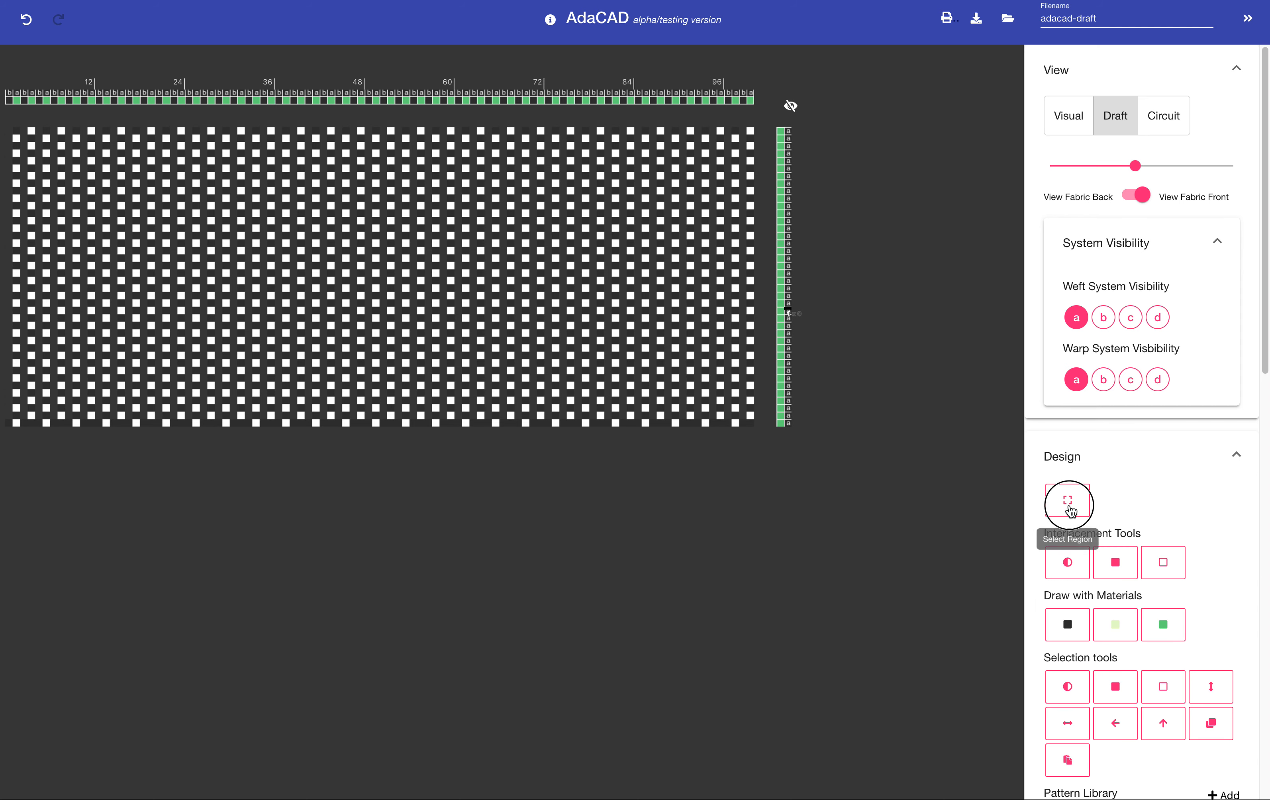
drag(598, 129, 760, 440)
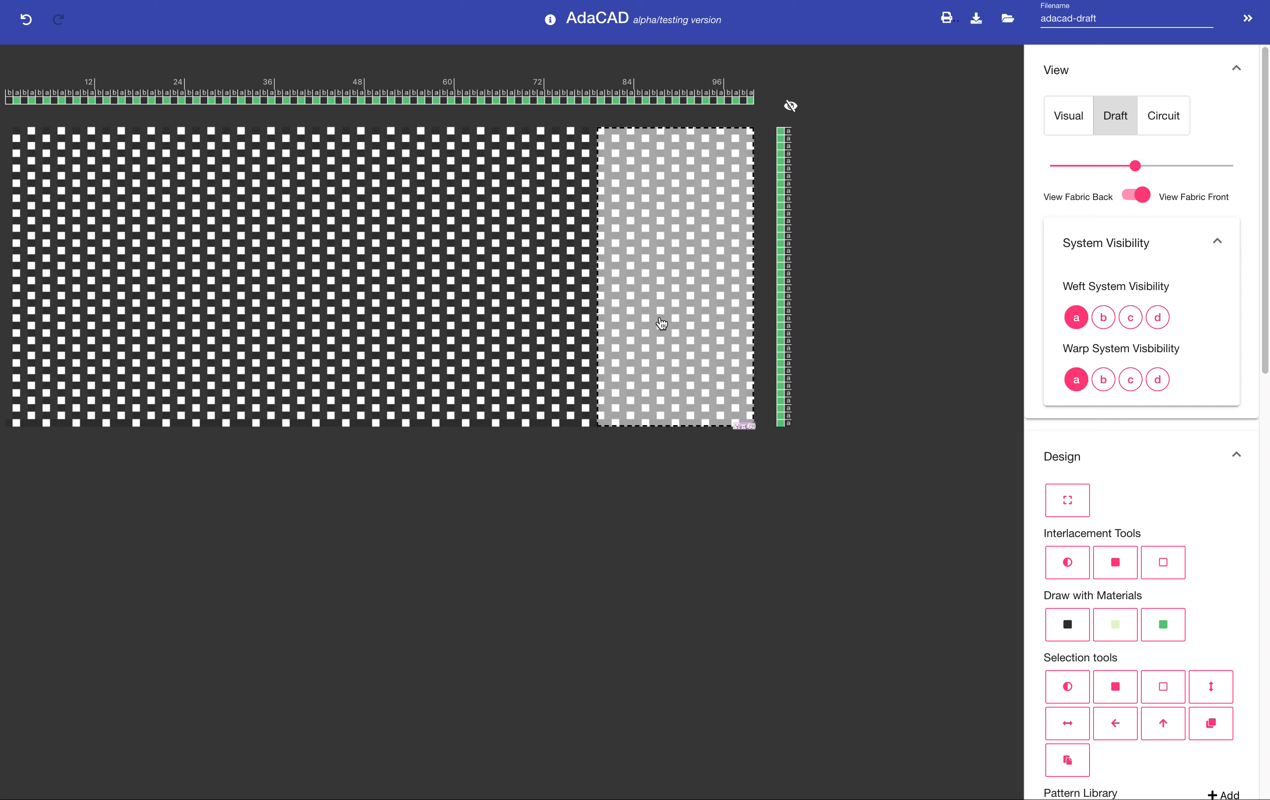
click(1116, 687)
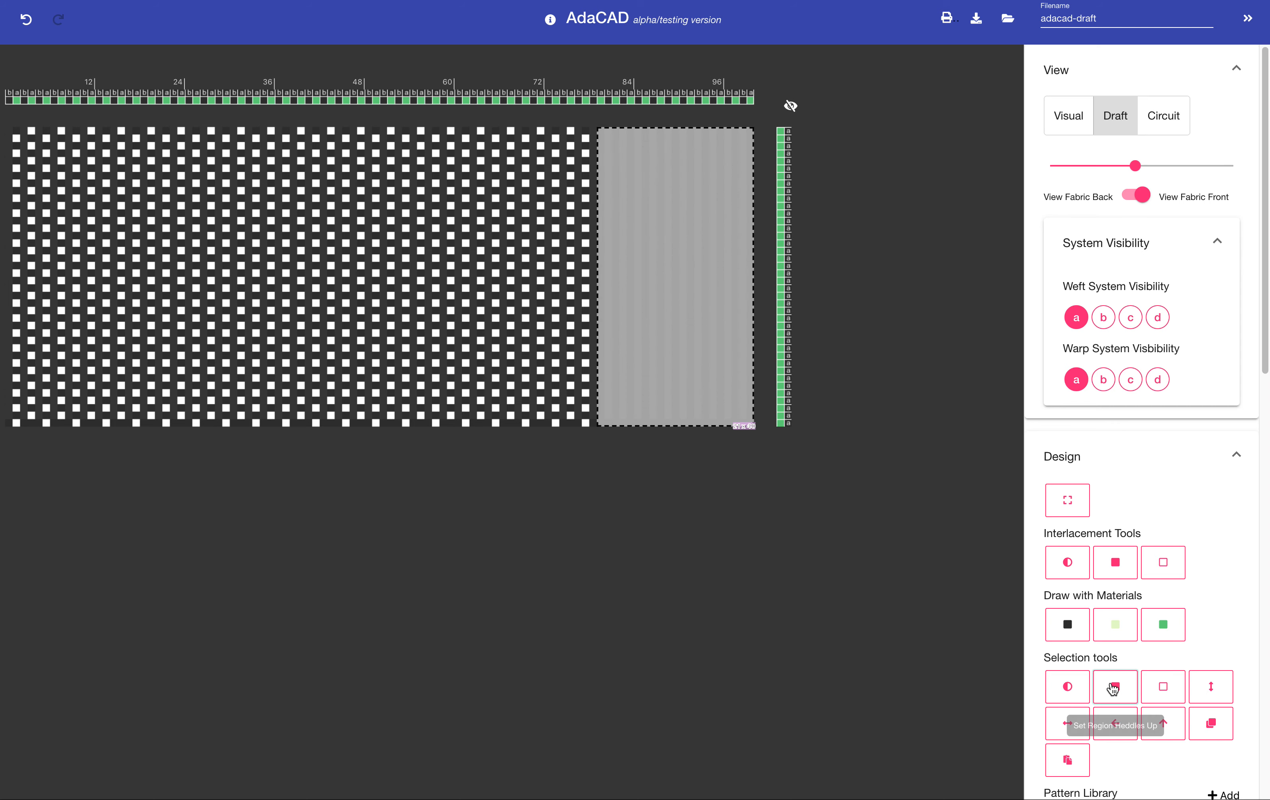
click(649, 341)
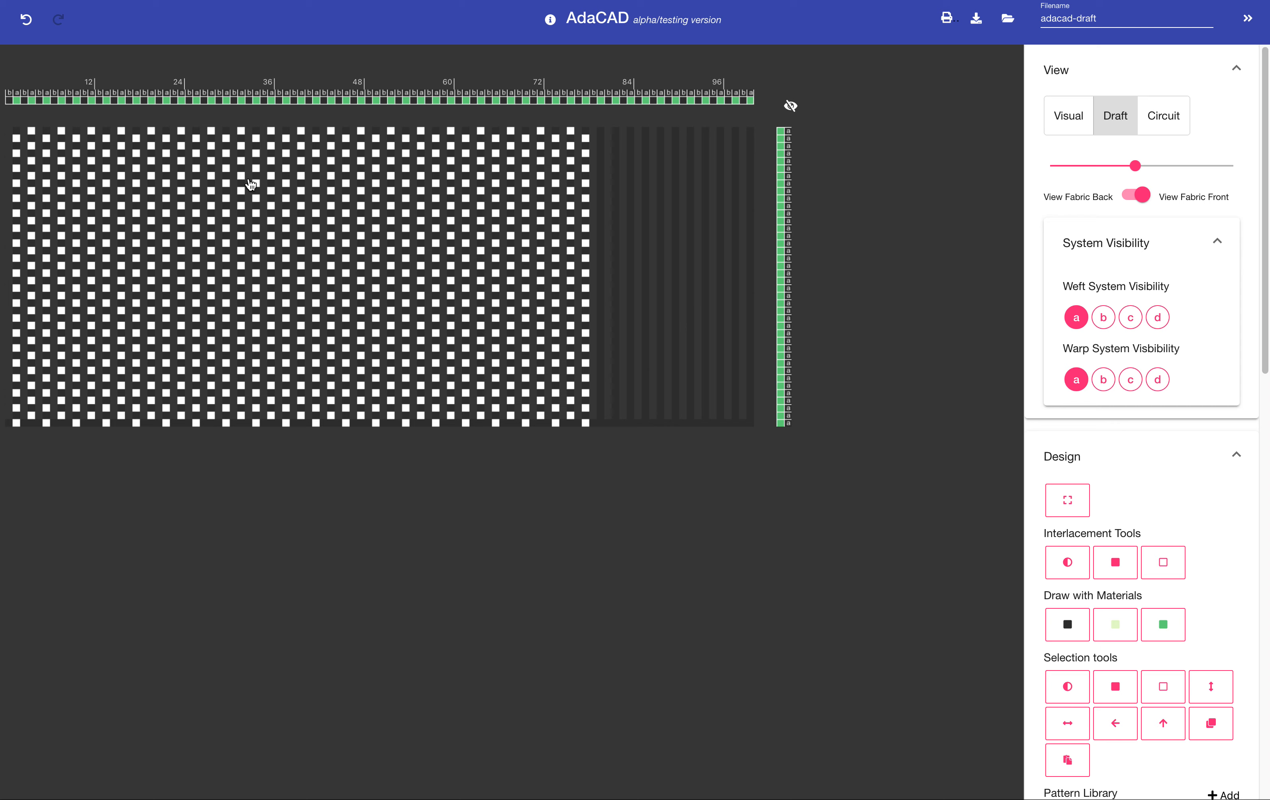
Select a full-height region from about warp 2 to warp 36 and set its heddles up
click(1066, 498)
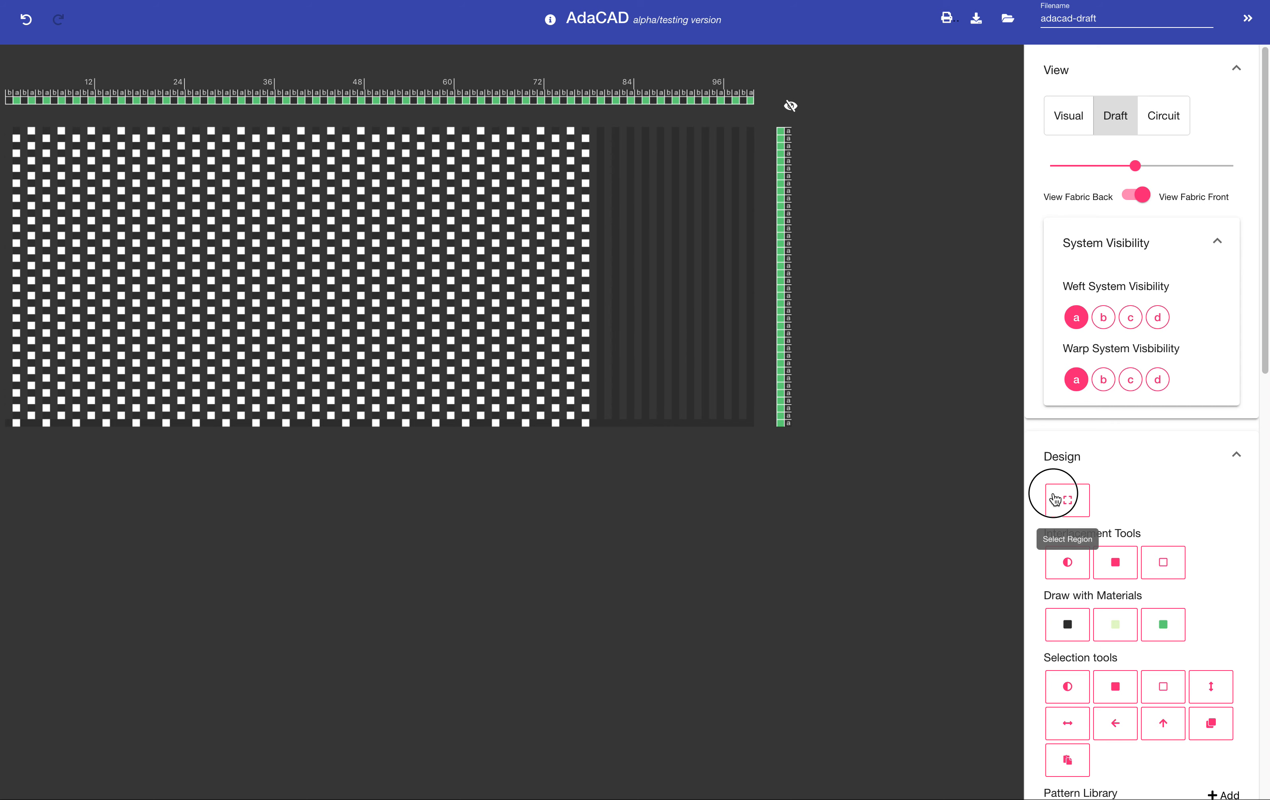
drag(16, 131, 274, 438)
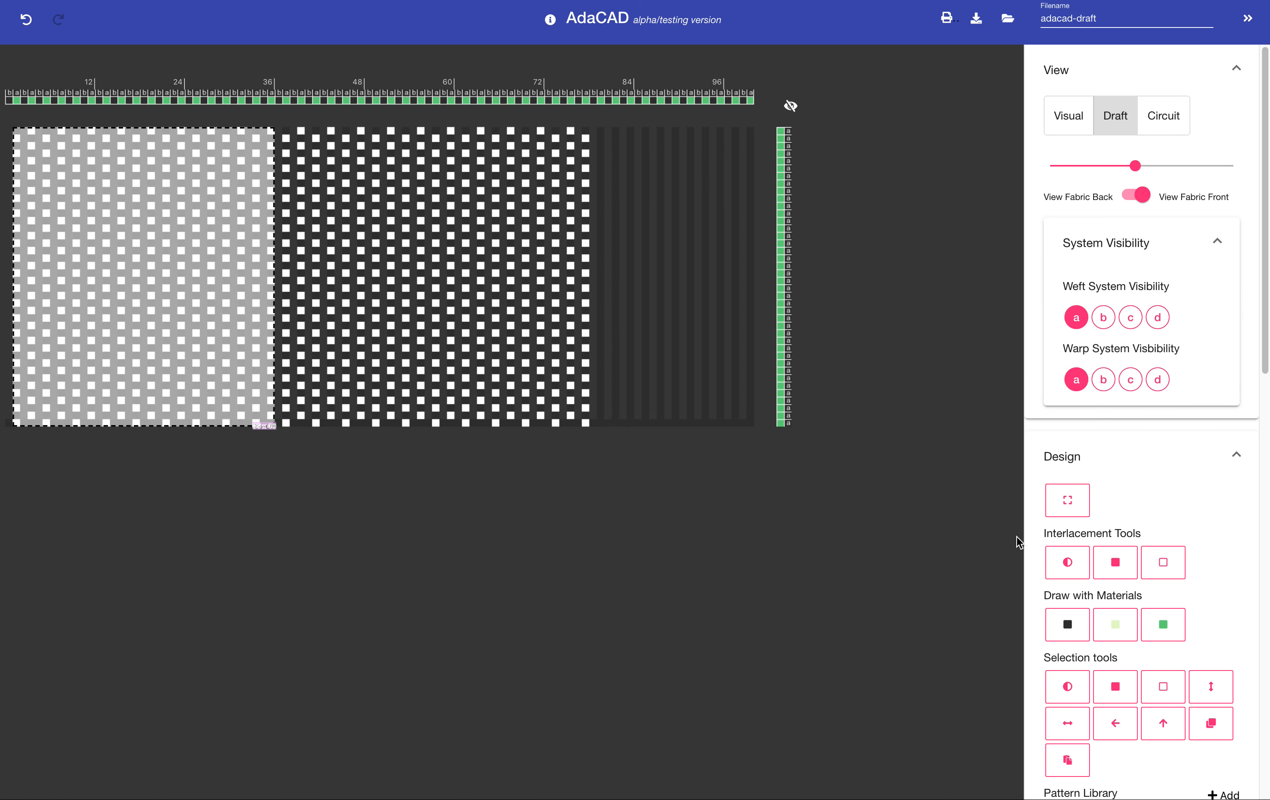
click(1115, 687)
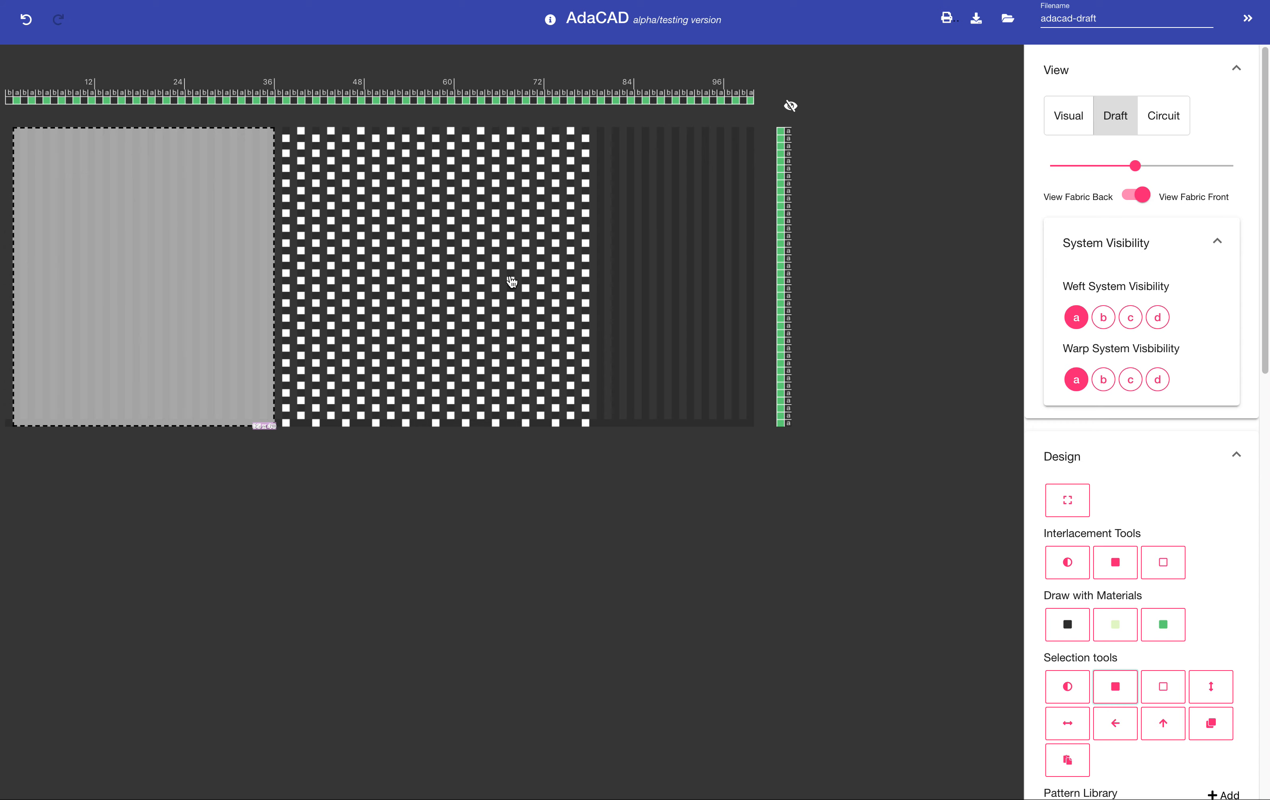
Make warp system b and weft system b visible again, and check the full cloth in Visual view before returning to Draft view
click(1104, 379)
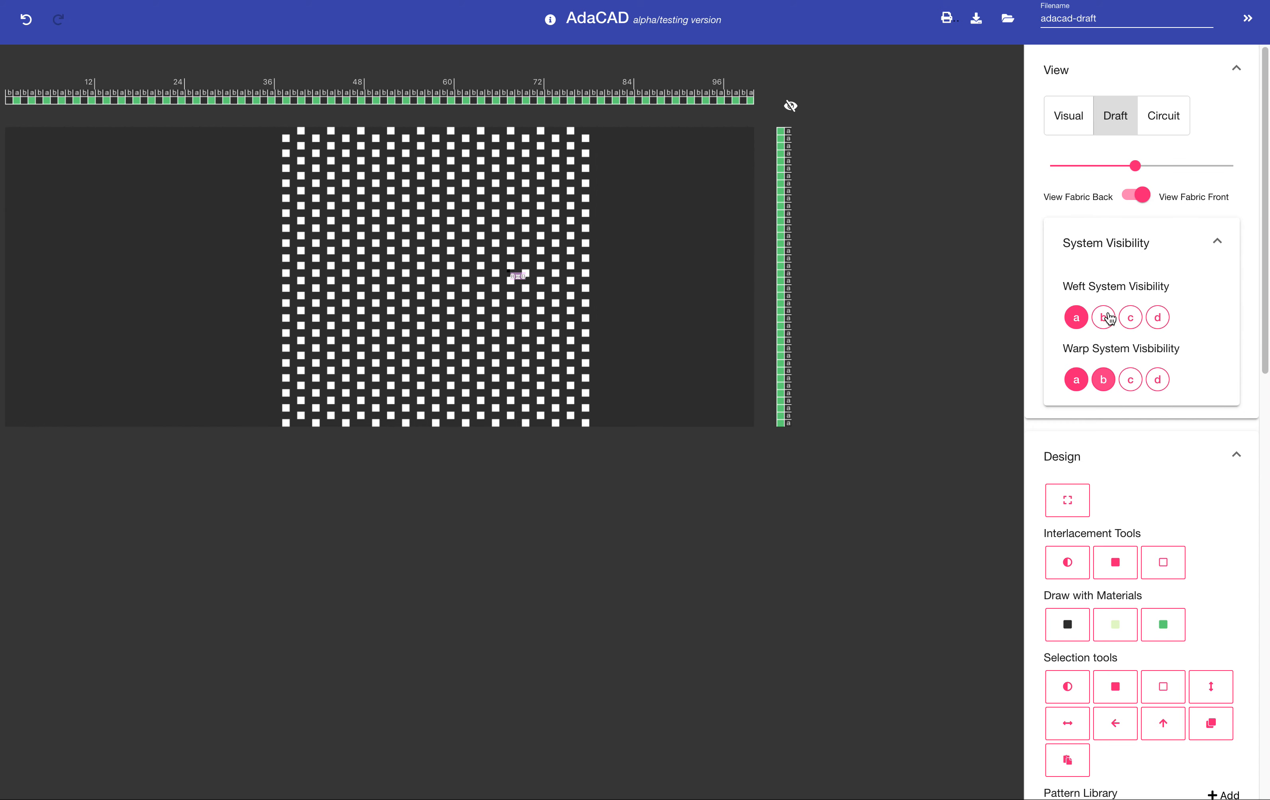
click(1106, 317)
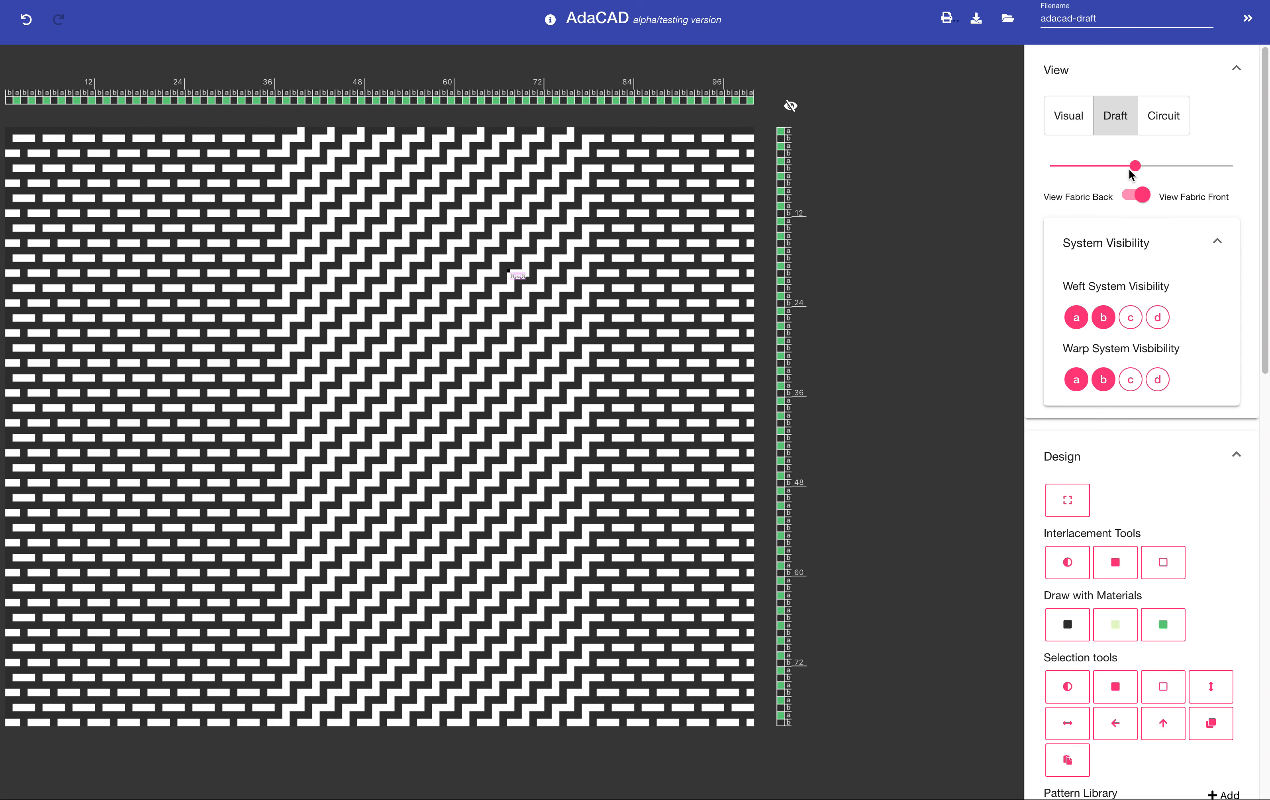
click(1067, 116)
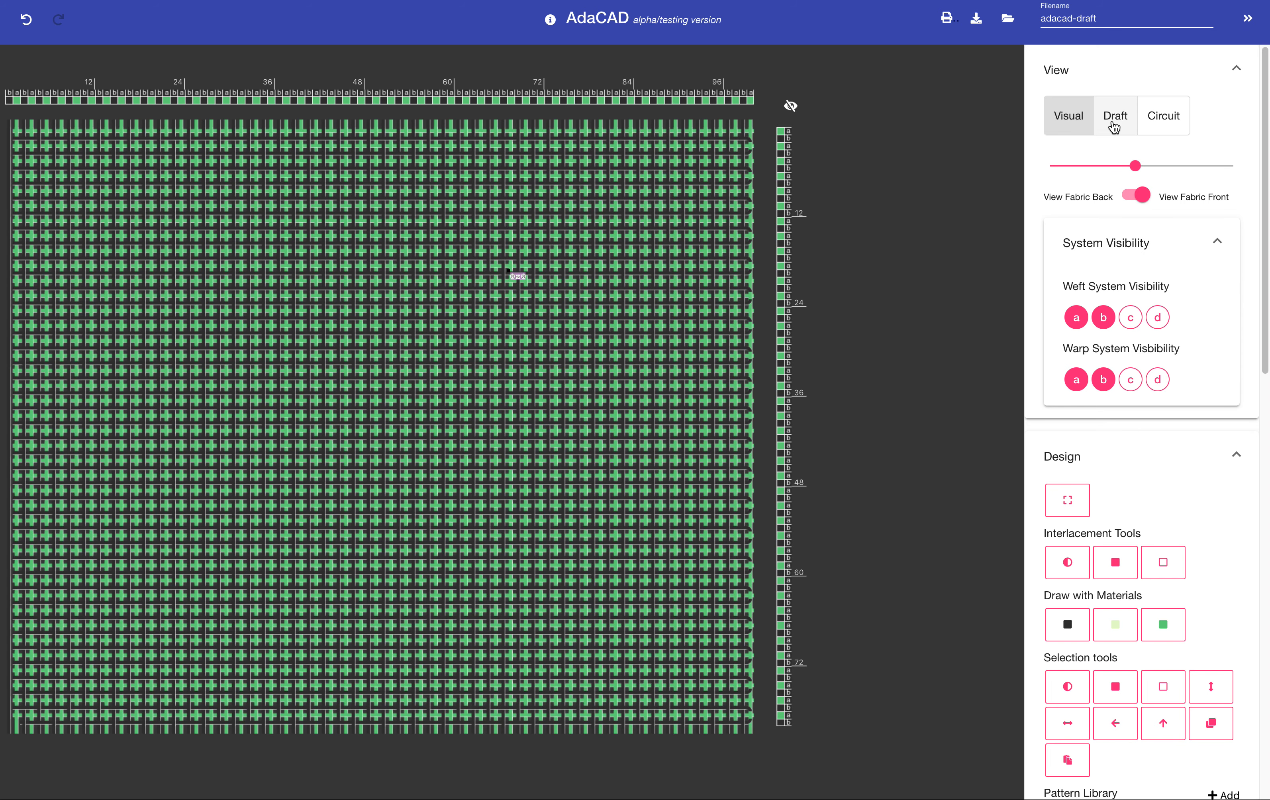
click(1115, 121)
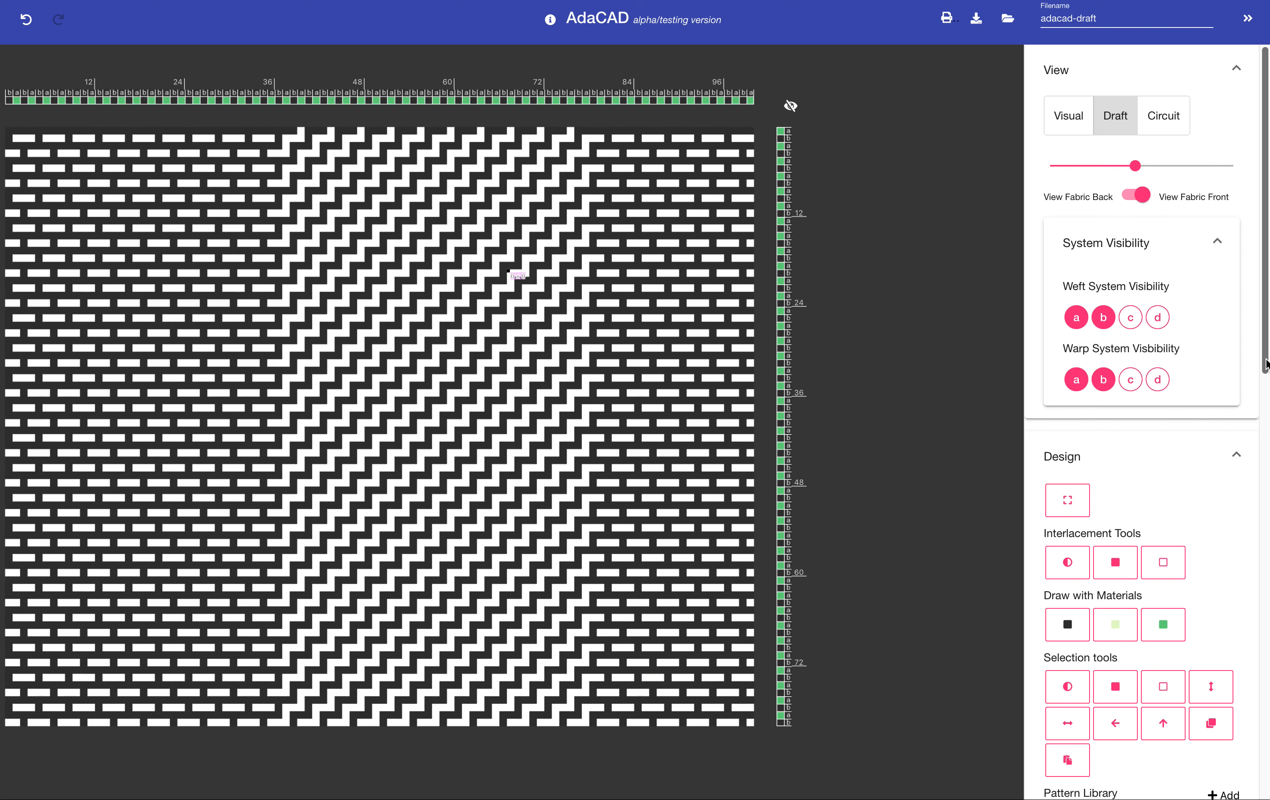
click(1255, 464)
scroll(1236, 519, down, 10)
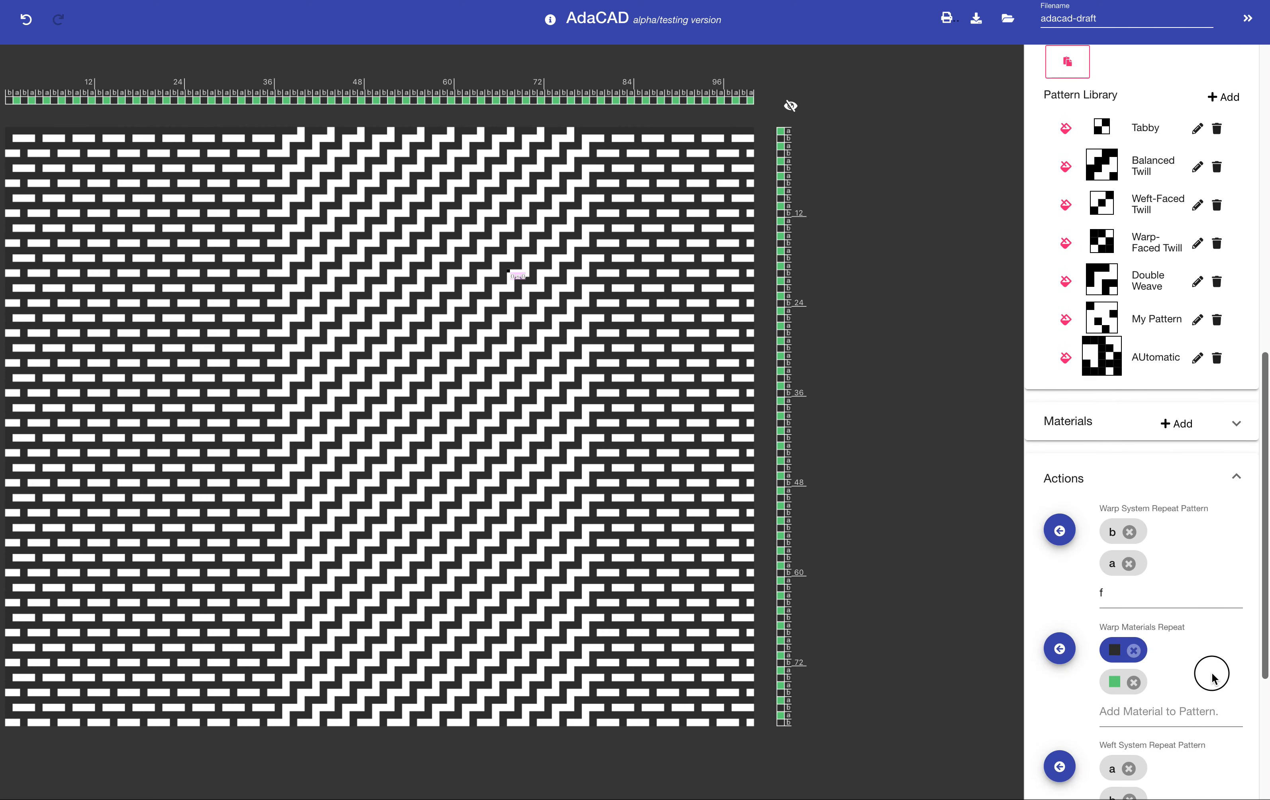
scroll(1206, 694, down, 3)
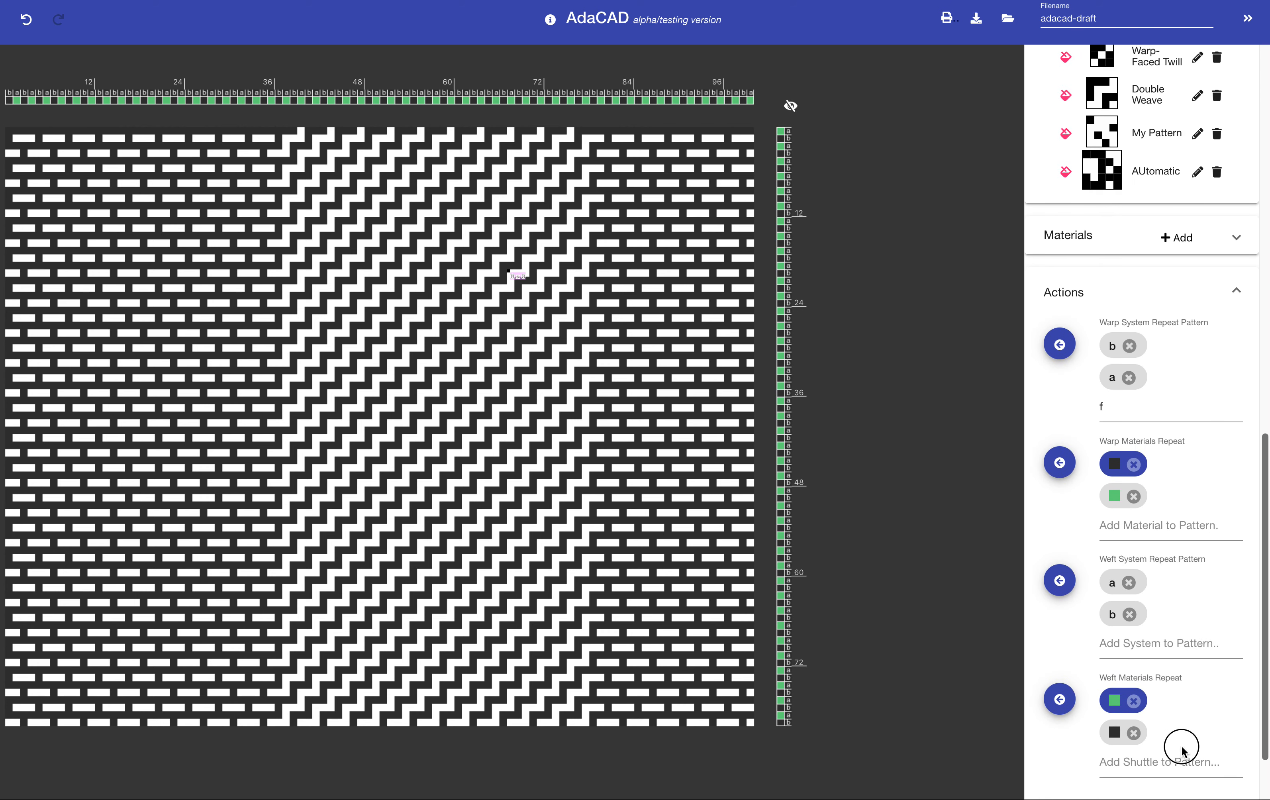
scroll(1183, 756, down, 1)
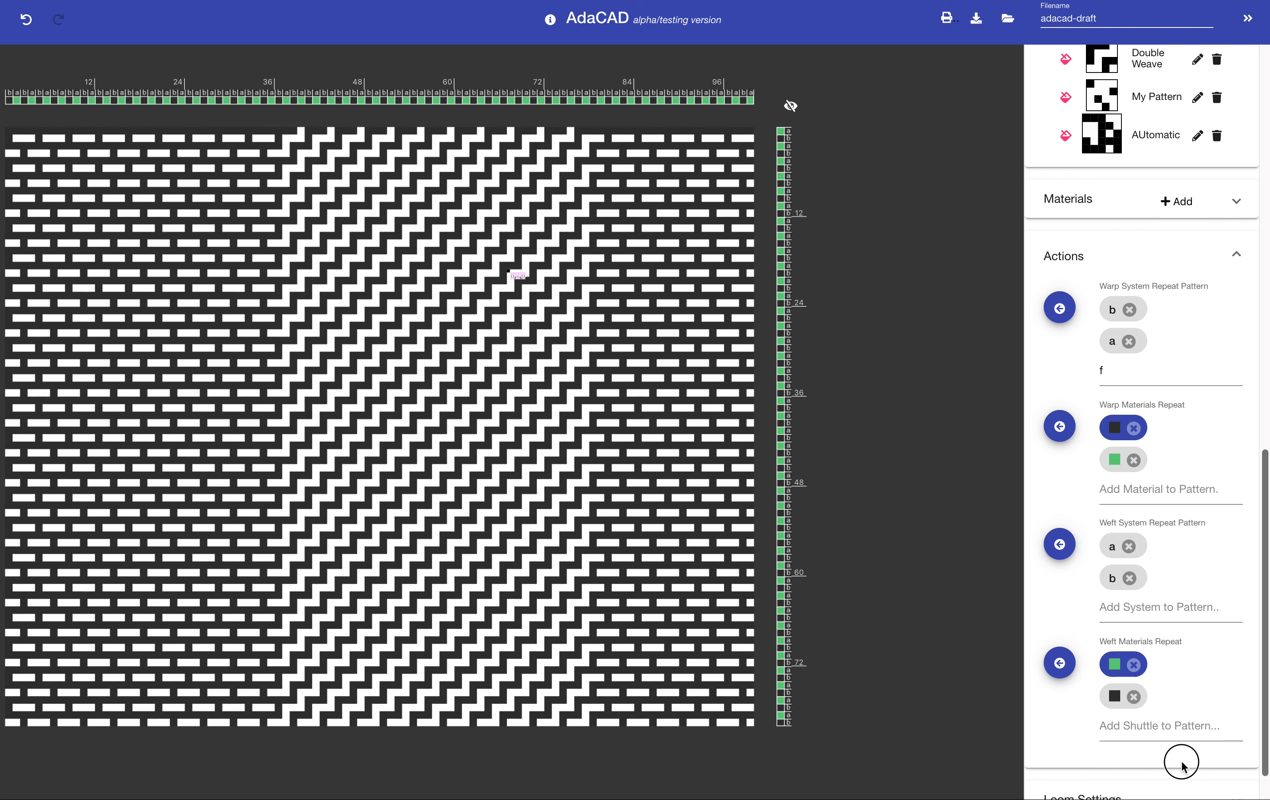
scroll(1179, 741, up, 5)
scroll(1171, 644, up, 13)
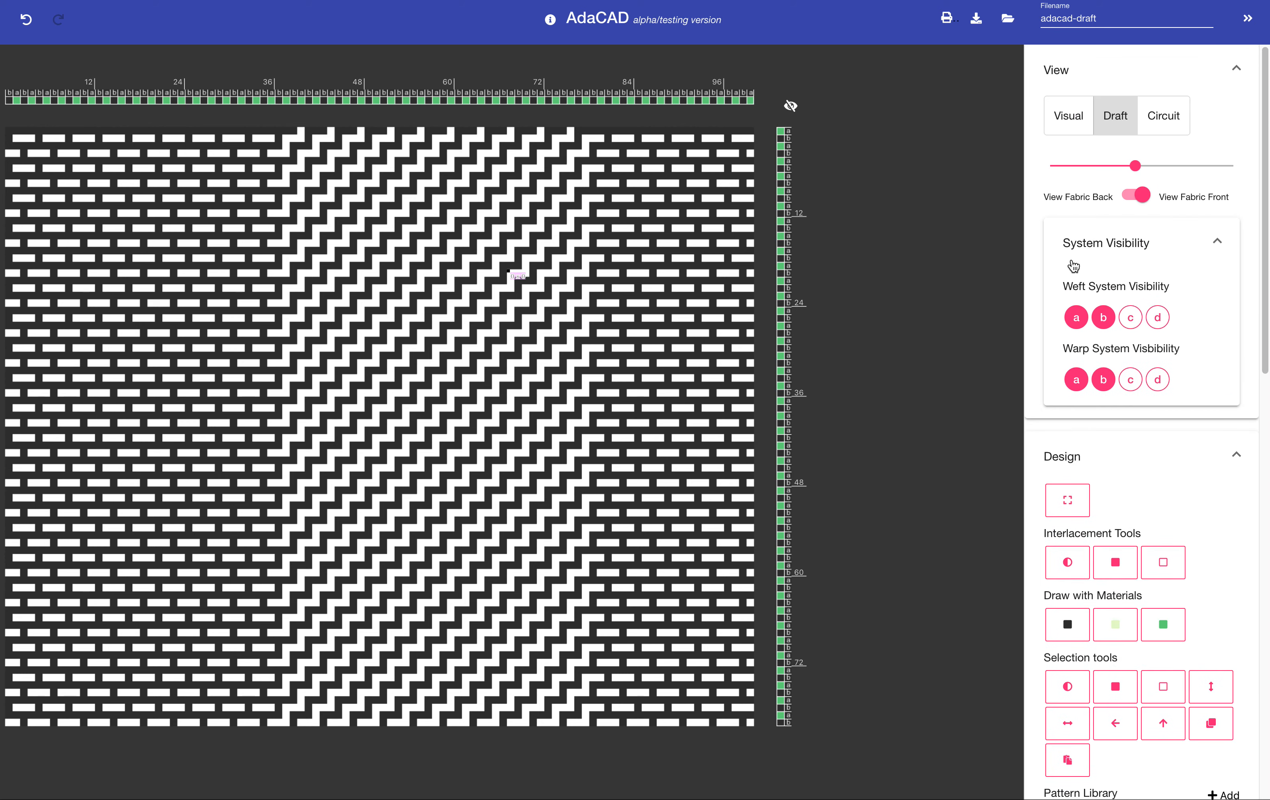
Switch to Visual view and change the Color 1 material to dark blue
click(1065, 123)
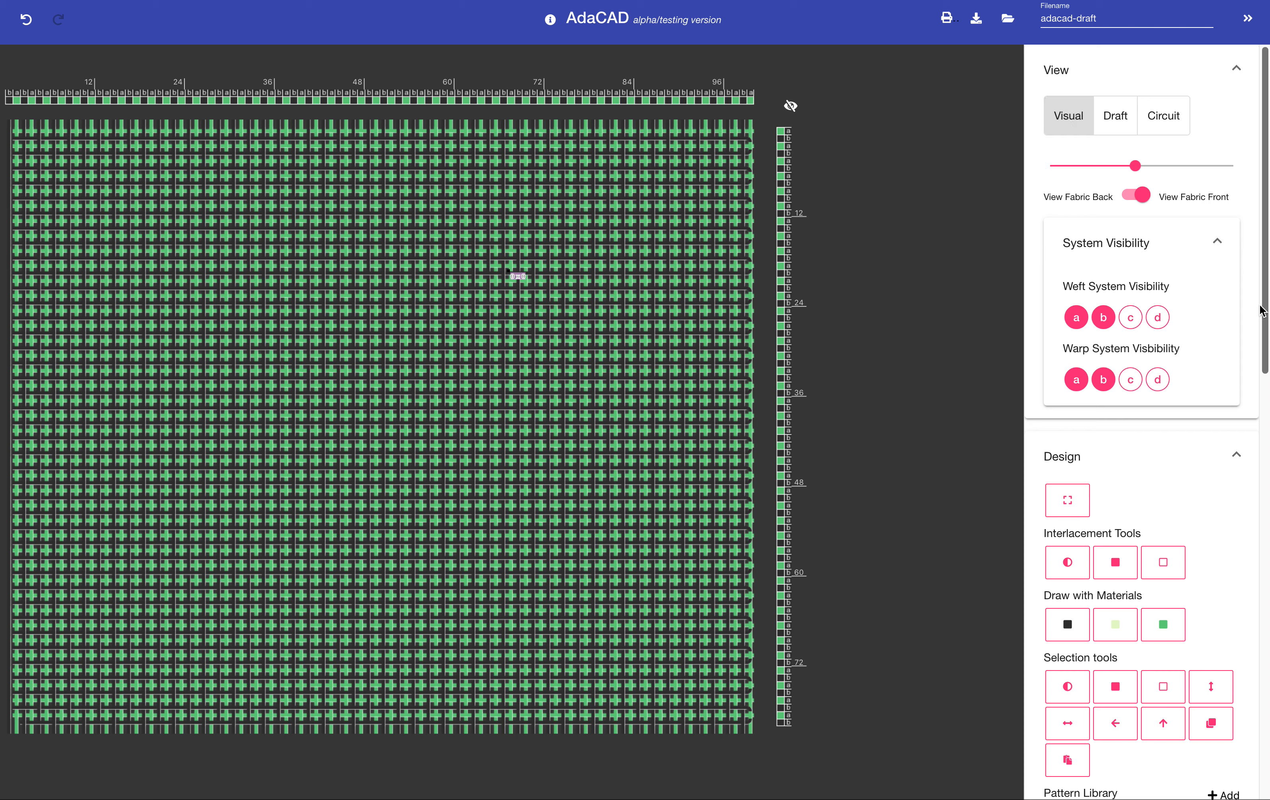
drag(1265, 314, 1226, 600)
click(1093, 463)
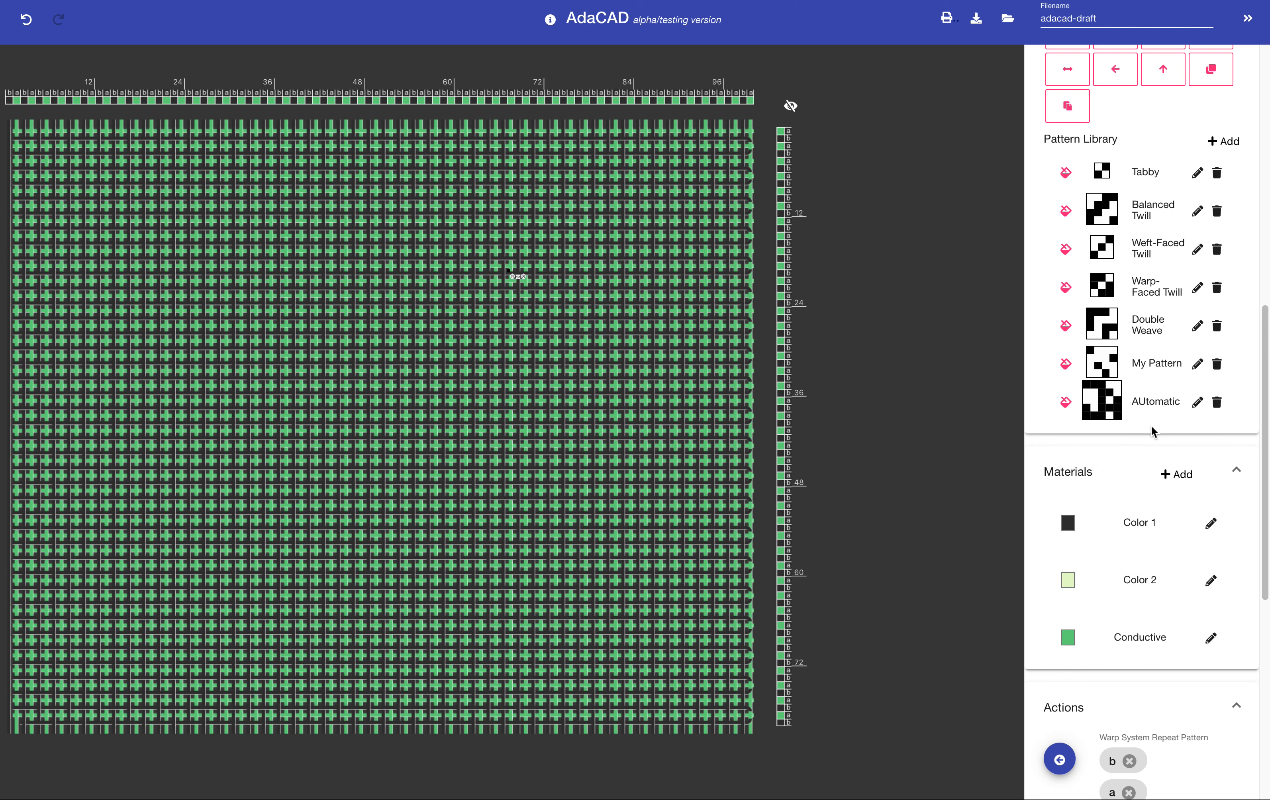
drag(1263, 382, 1256, 454)
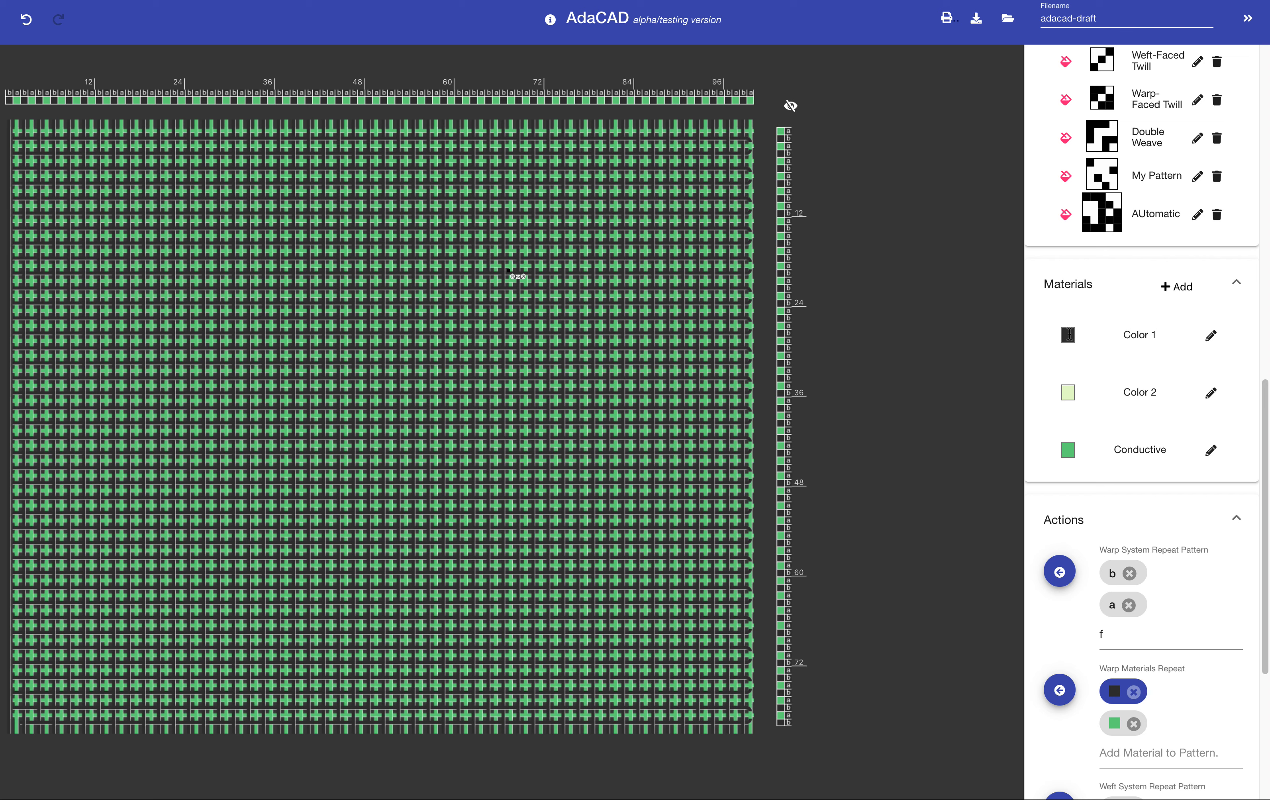
click(1069, 334)
drag(1168, 476, 1186, 475)
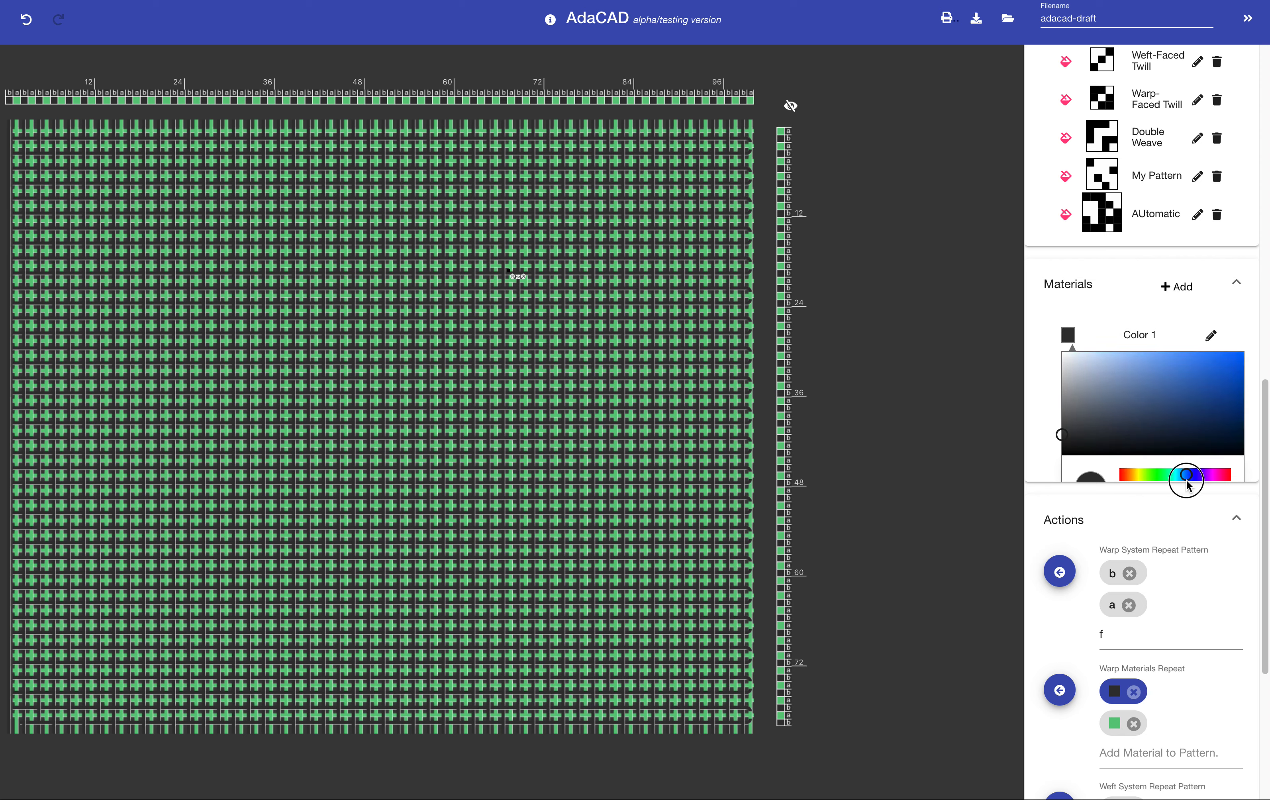
mouse_move(1215, 405)
mouse_down()
mouse_move(1238, 399)
mouse_move(1243, 411)
mouse_up()
click(1115, 303)
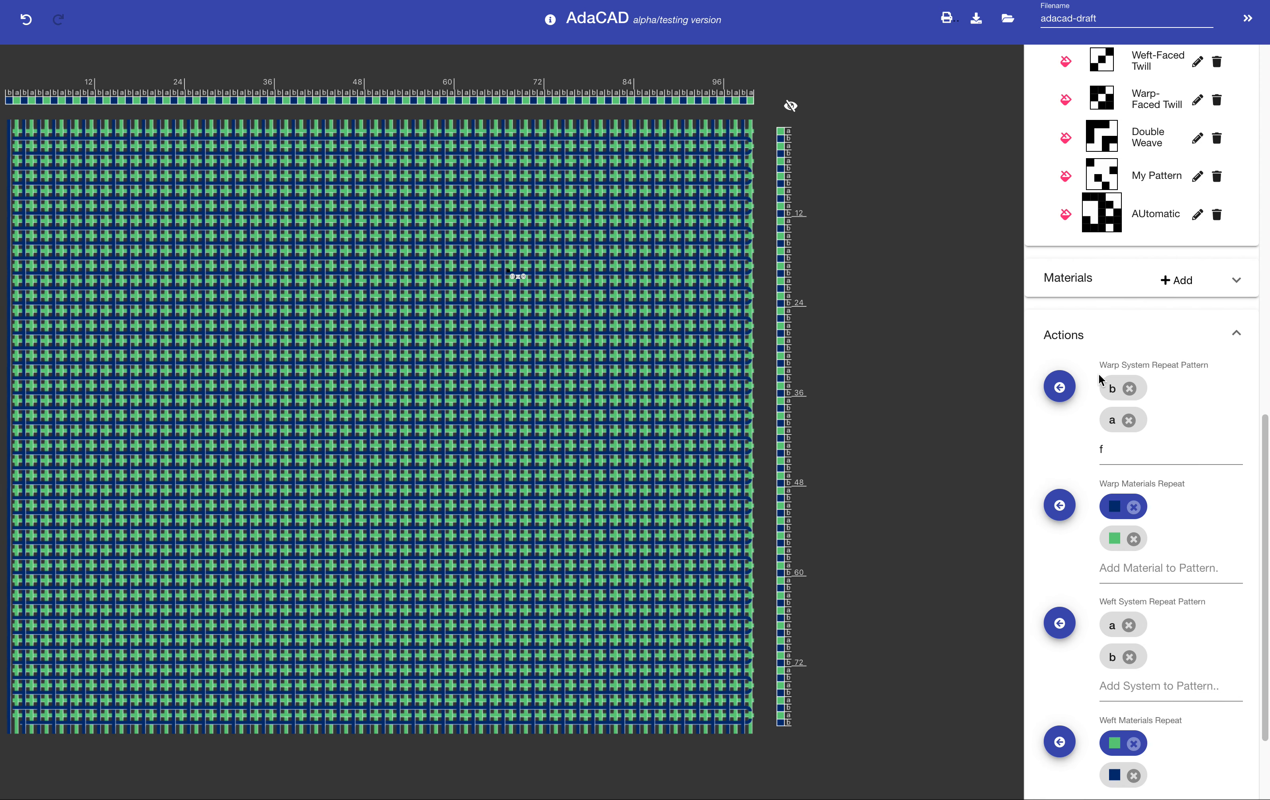
click(1121, 290)
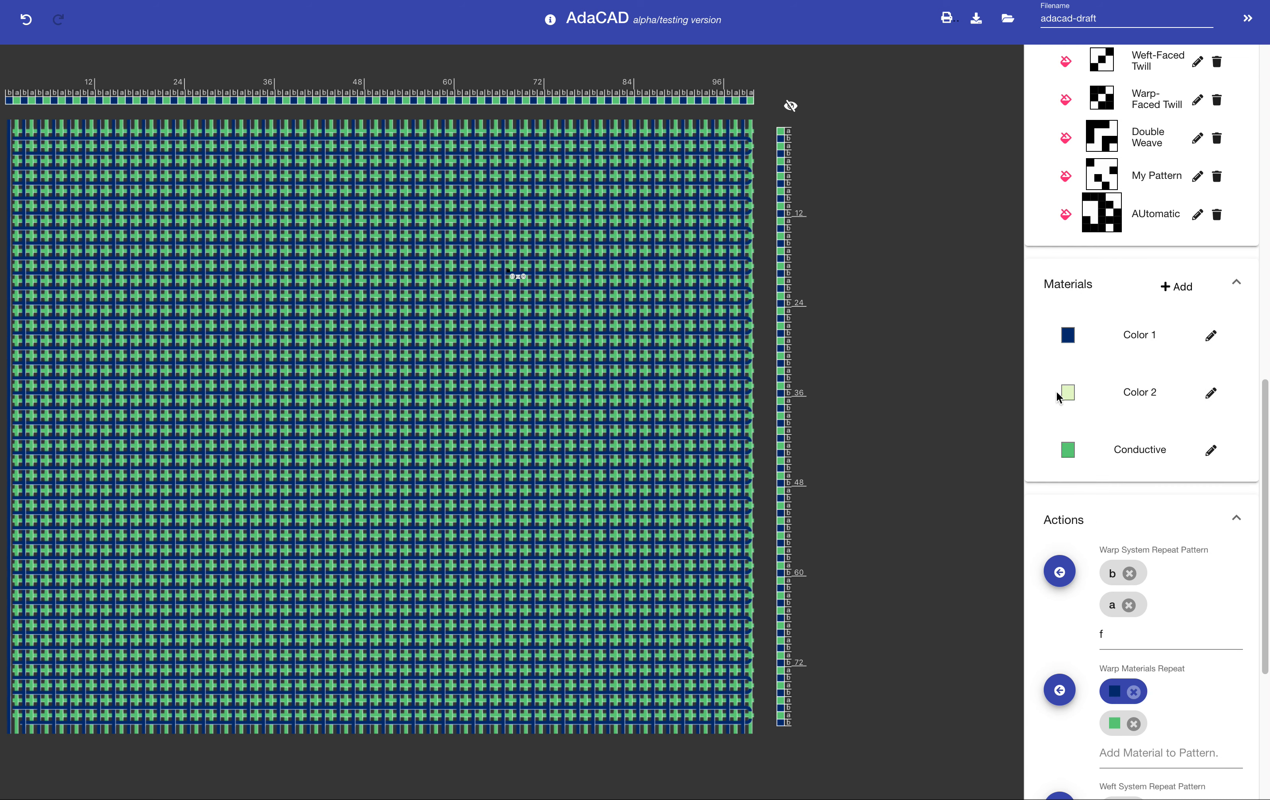
Collapse the Design section and switch the cloth back to Draft view
drag(1264, 382, 1262, 106)
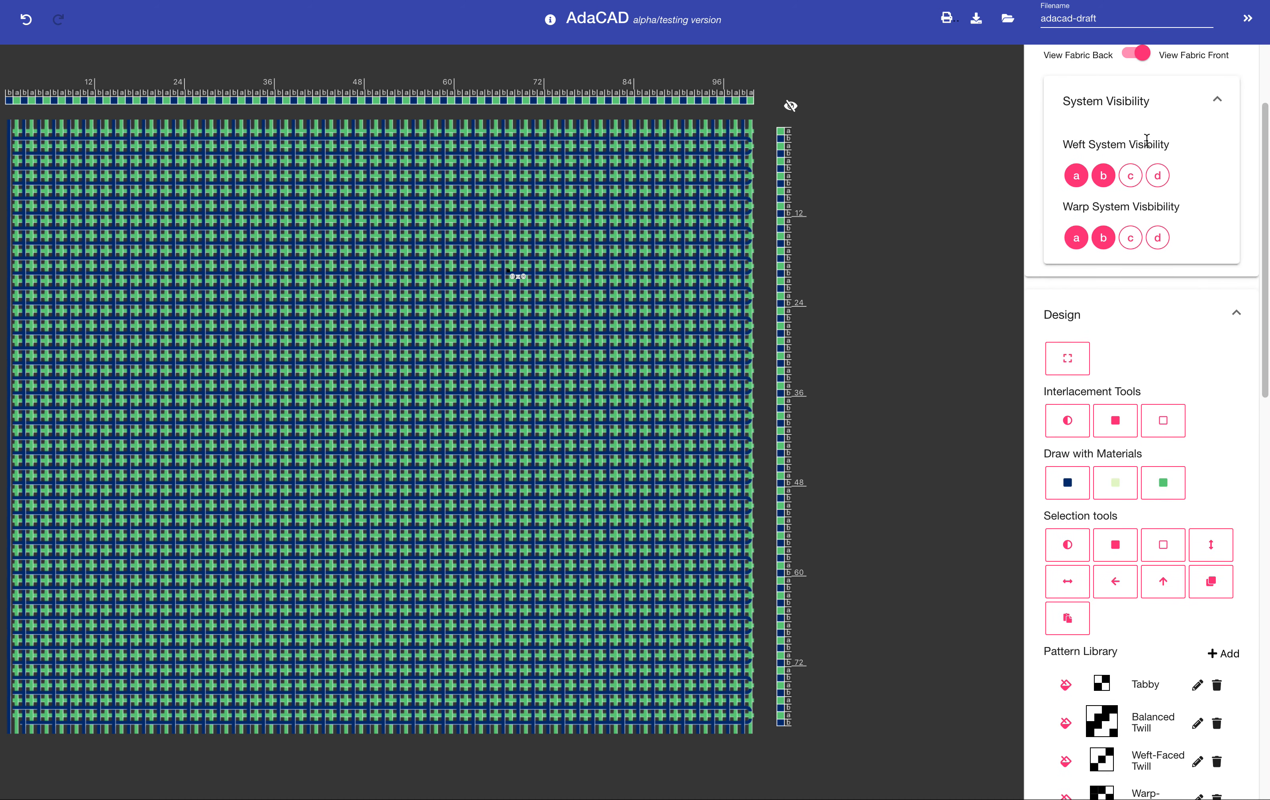
click(1237, 312)
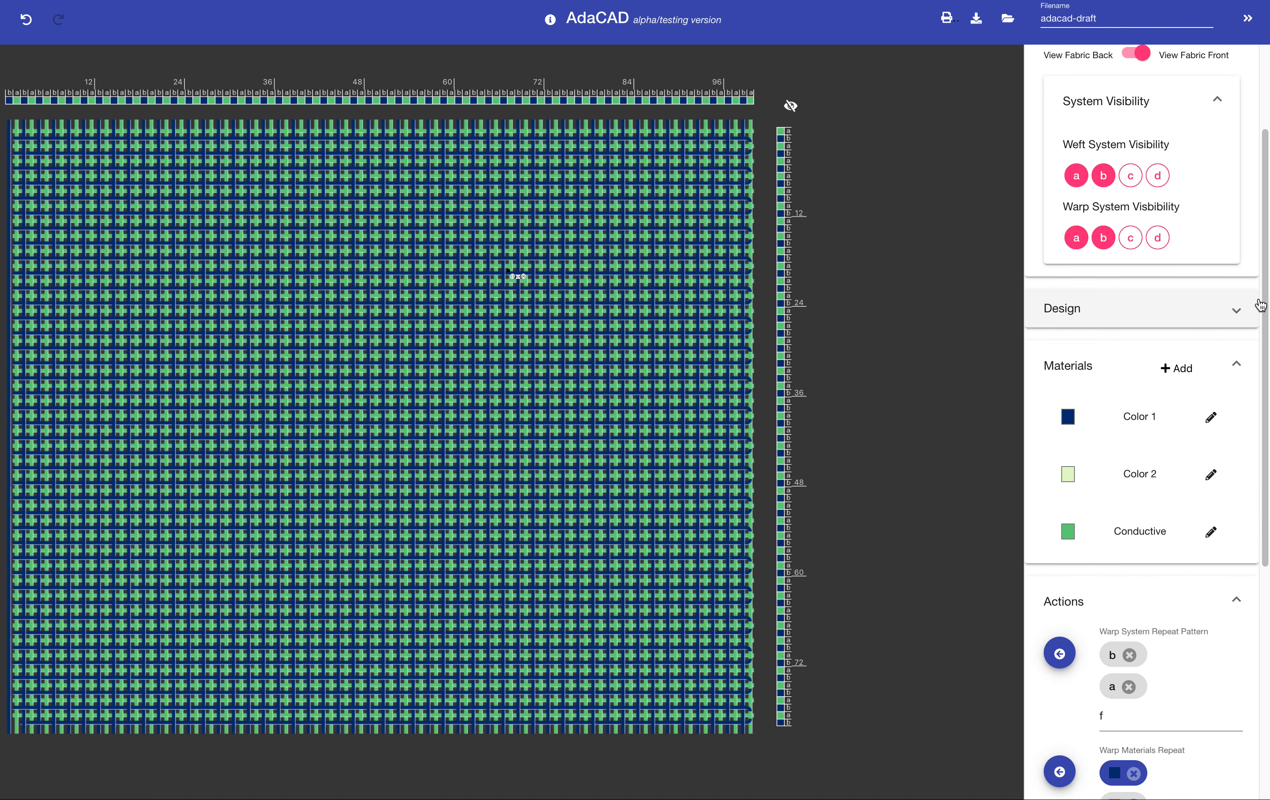
scroll(1261, 258, up, 1)
drag(1261, 258, 1245, 180)
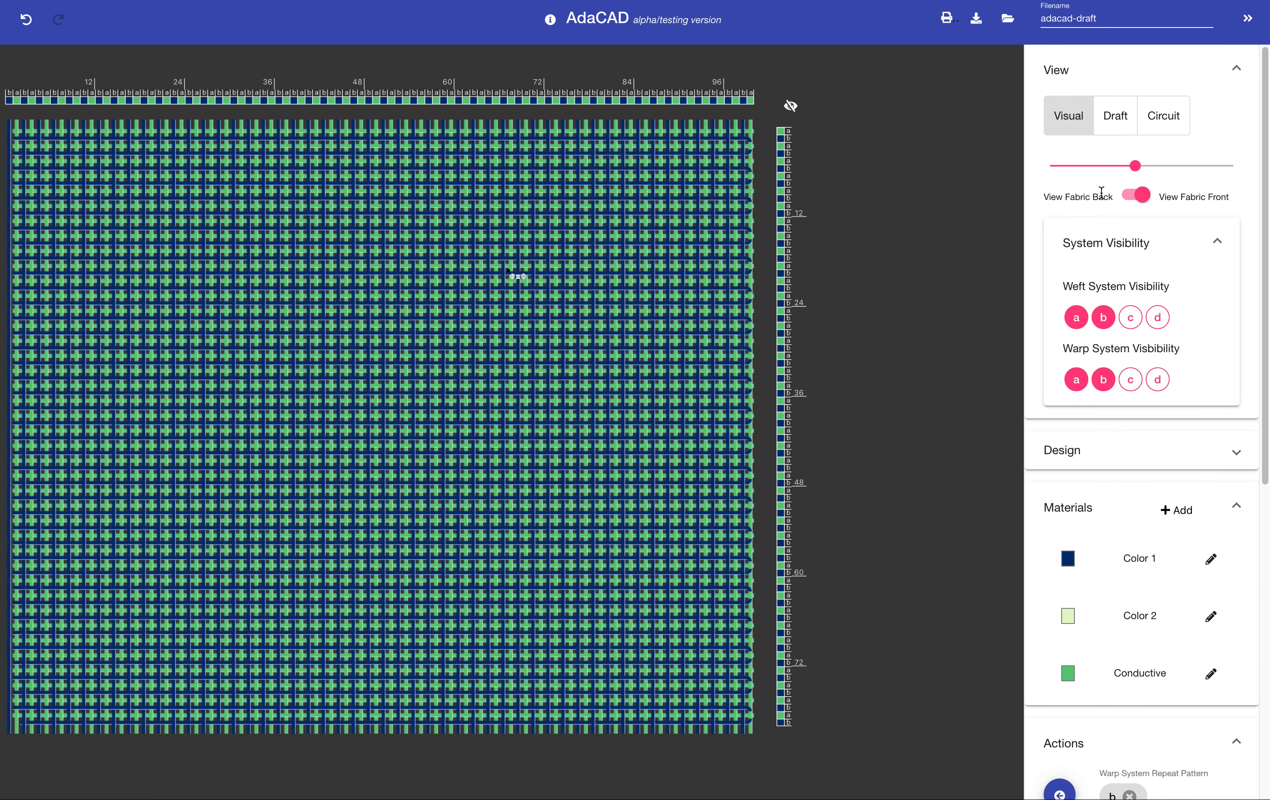
click(1111, 122)
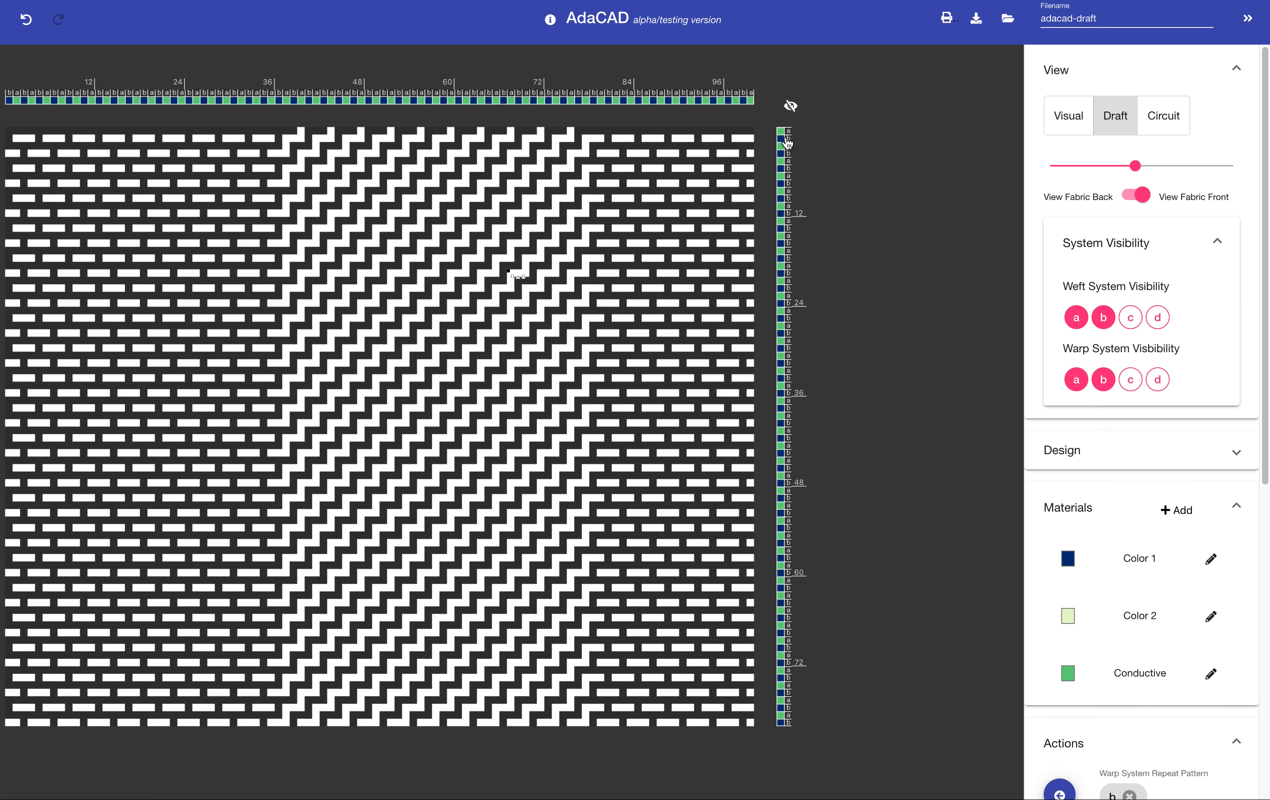
Replace Color 1 with Color 2 in the weft materials repeat and apply the pattern to the wefts
drag(1264, 257, 1259, 598)
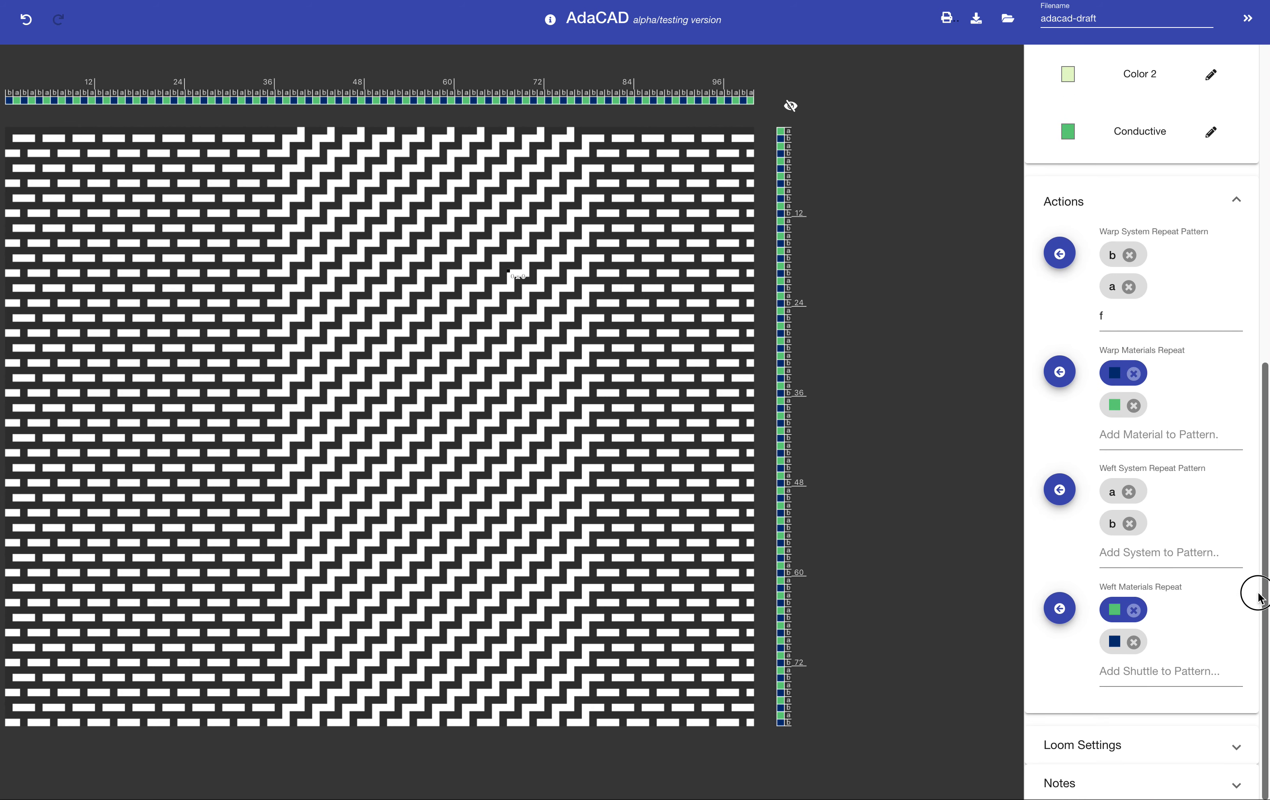
click(1133, 642)
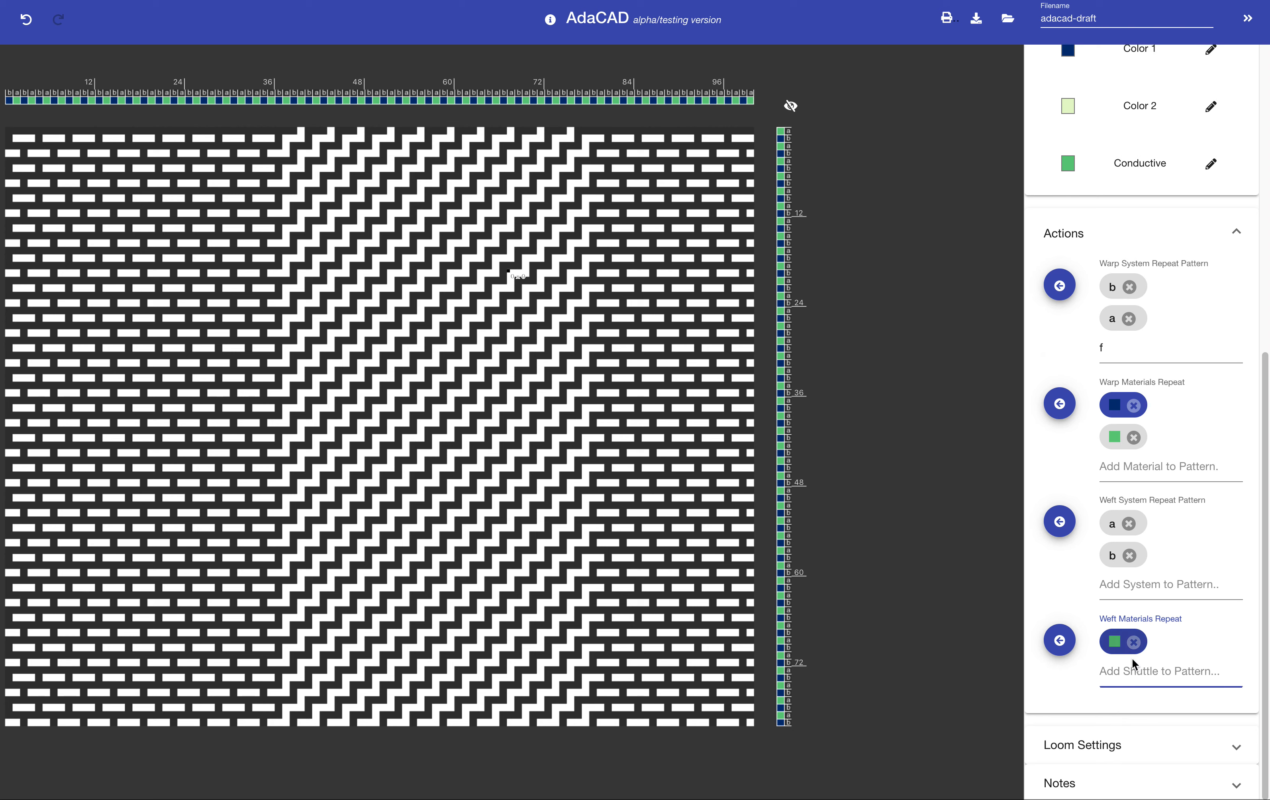
click(1135, 671)
click(1145, 747)
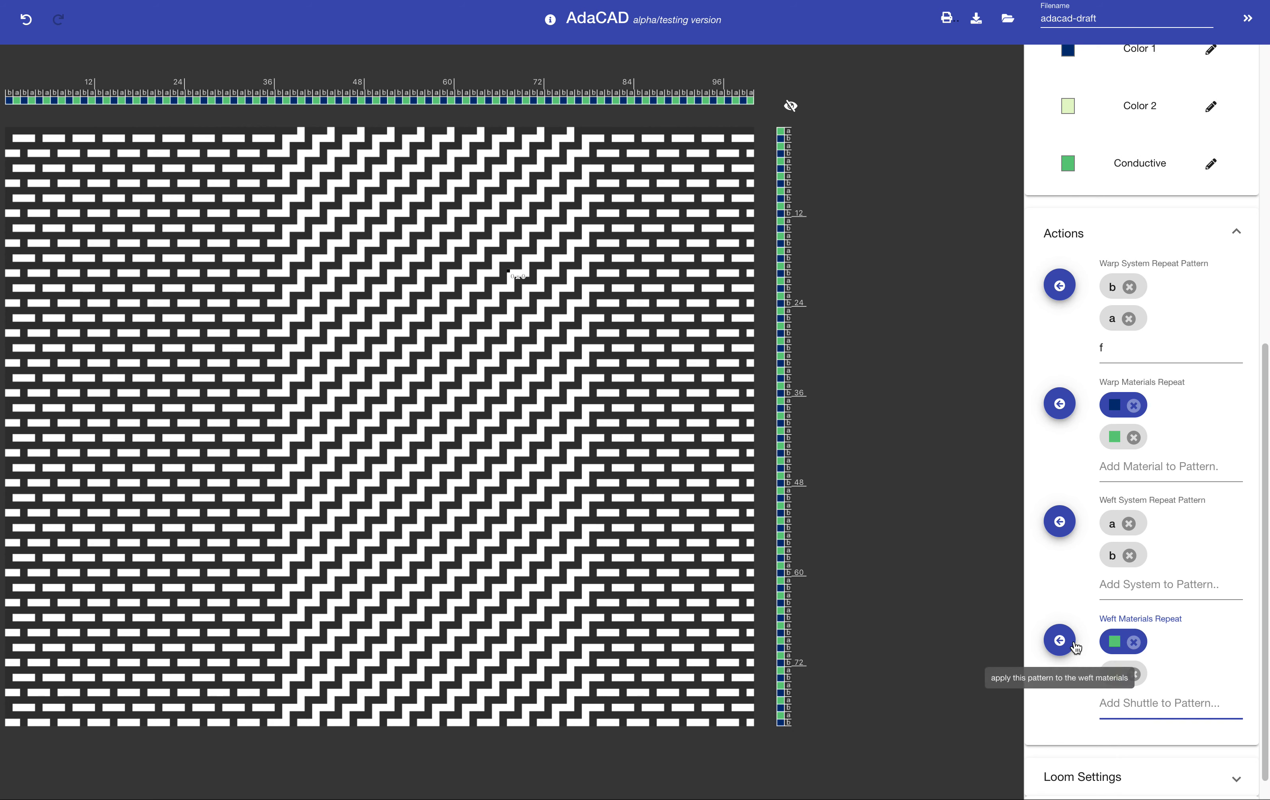
click(1075, 647)
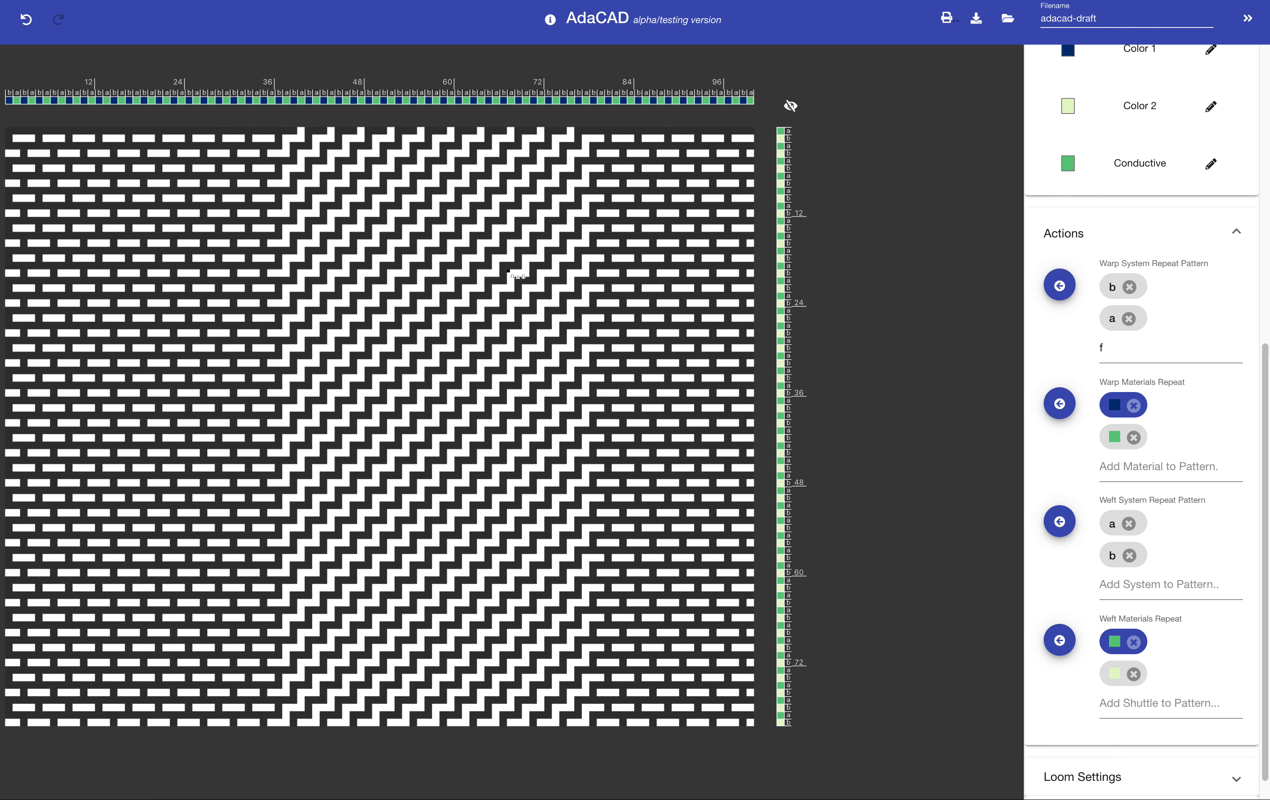
Examine the recolored cloth in Visual view, then return to Draft view
drag(1264, 350, 1053, 97)
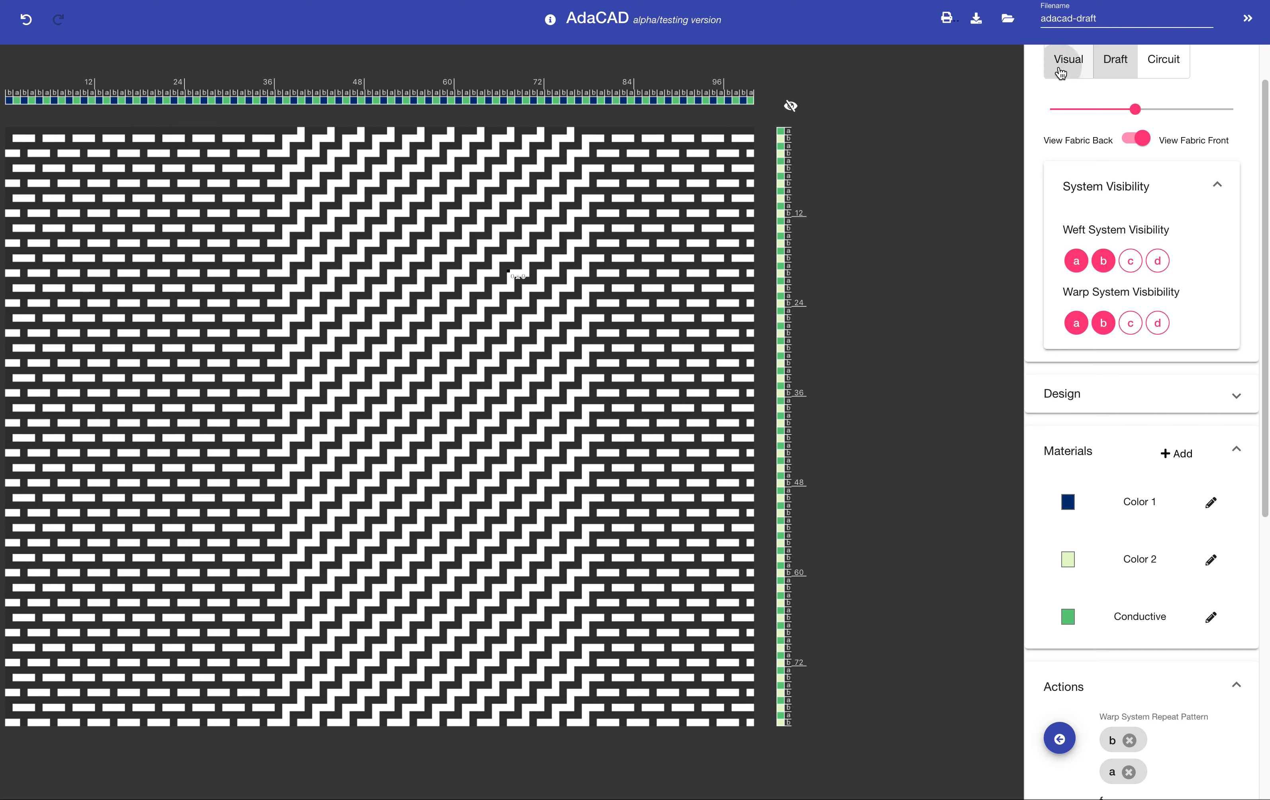
click(1060, 70)
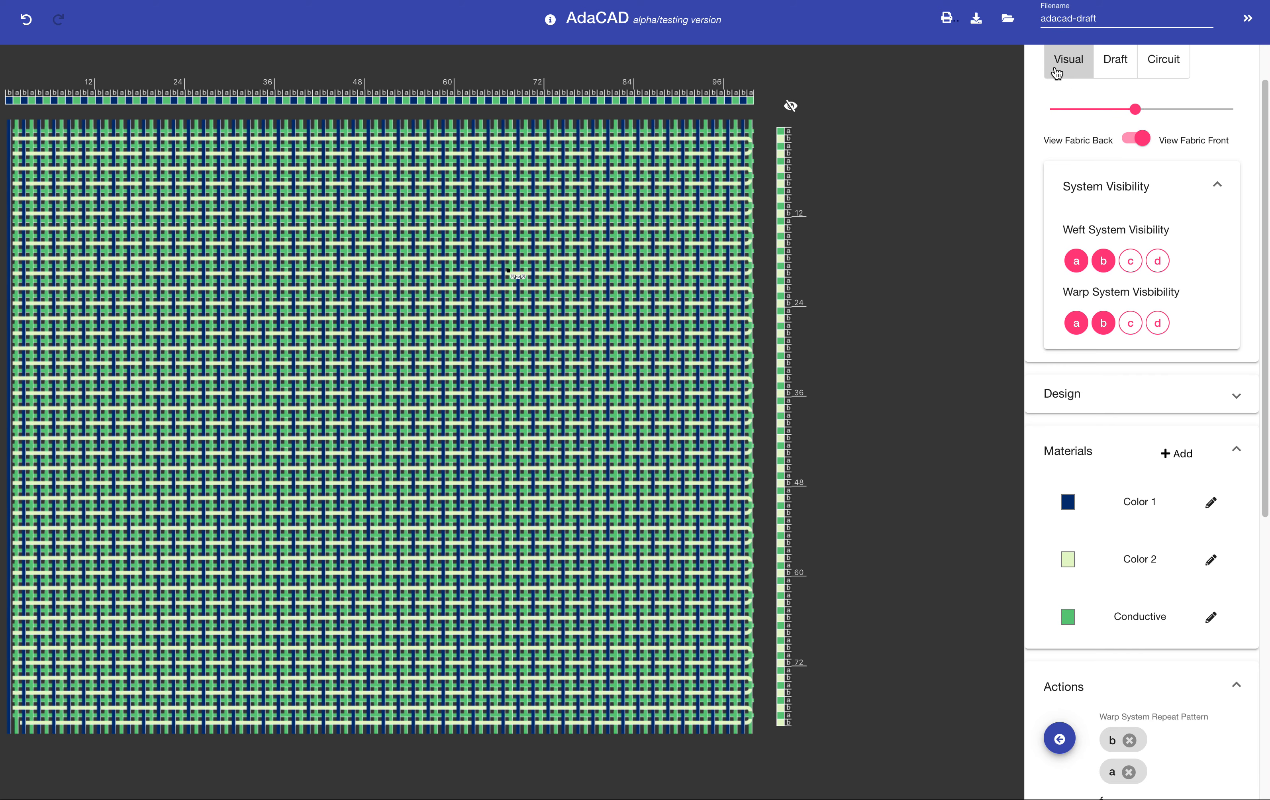
click(1104, 68)
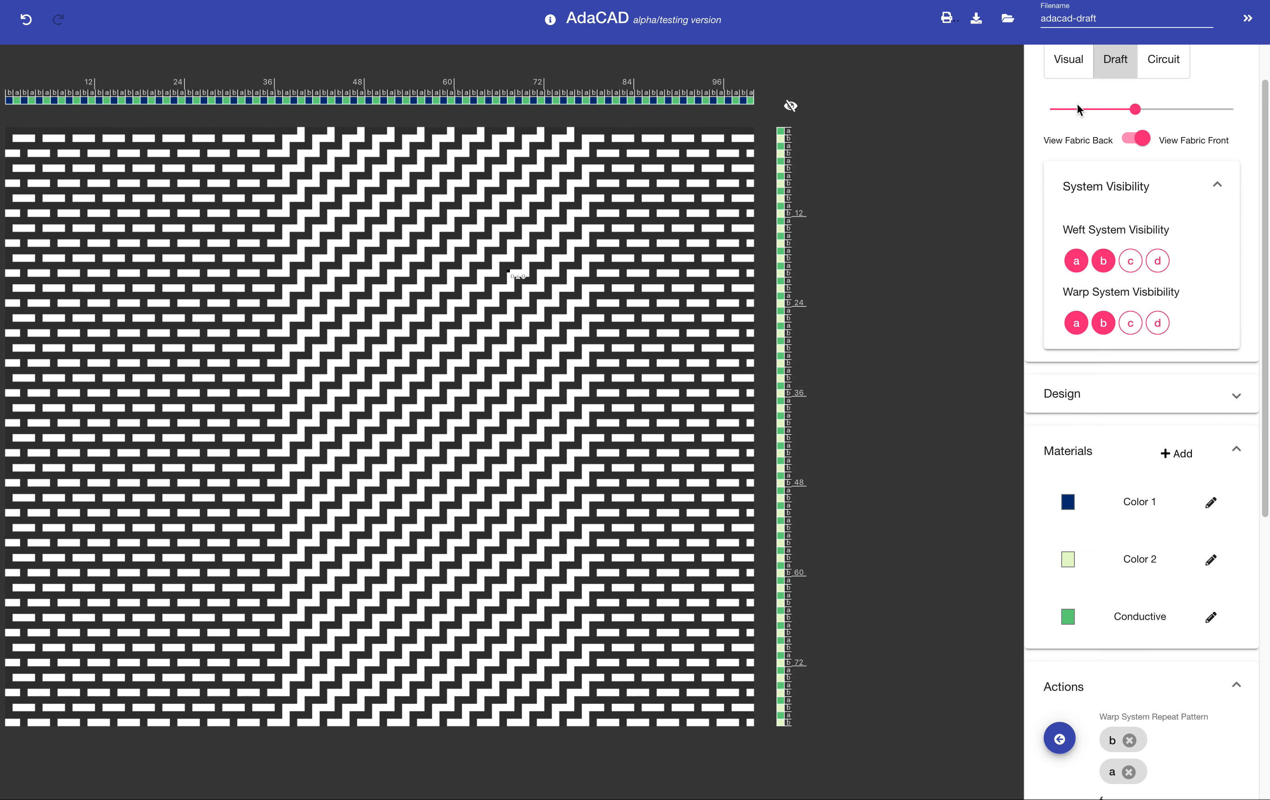
Add a material named Another Color with Conductive yarn type and color #e30808, and save it
click(1173, 454)
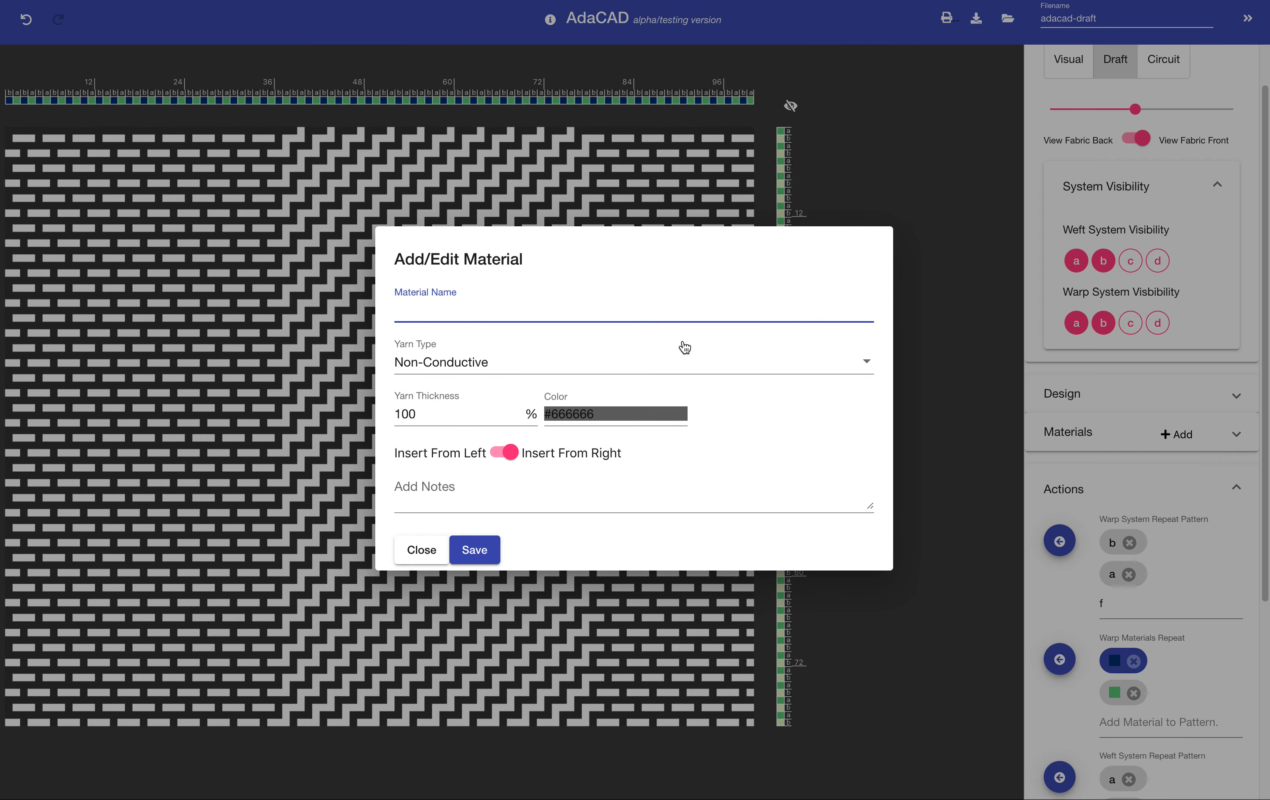
text(Another o)
key(Tab)
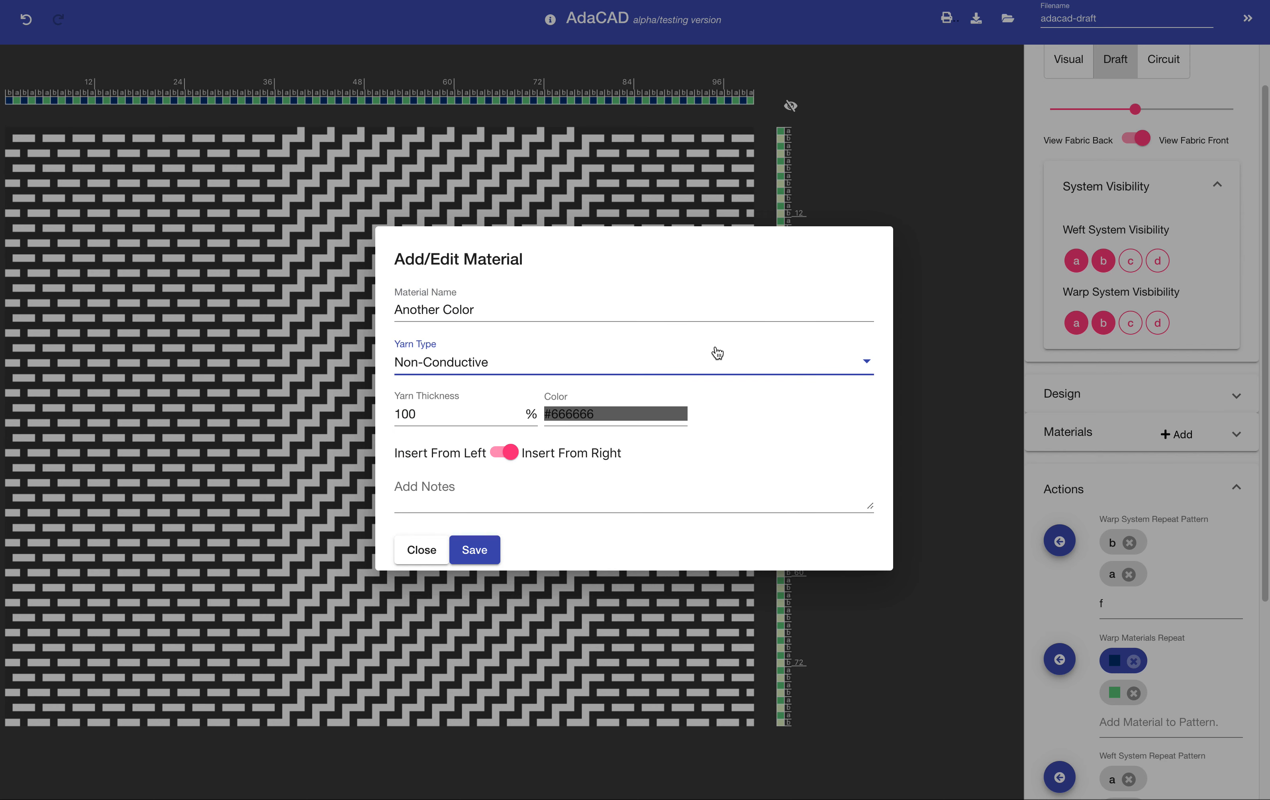
click(459, 363)
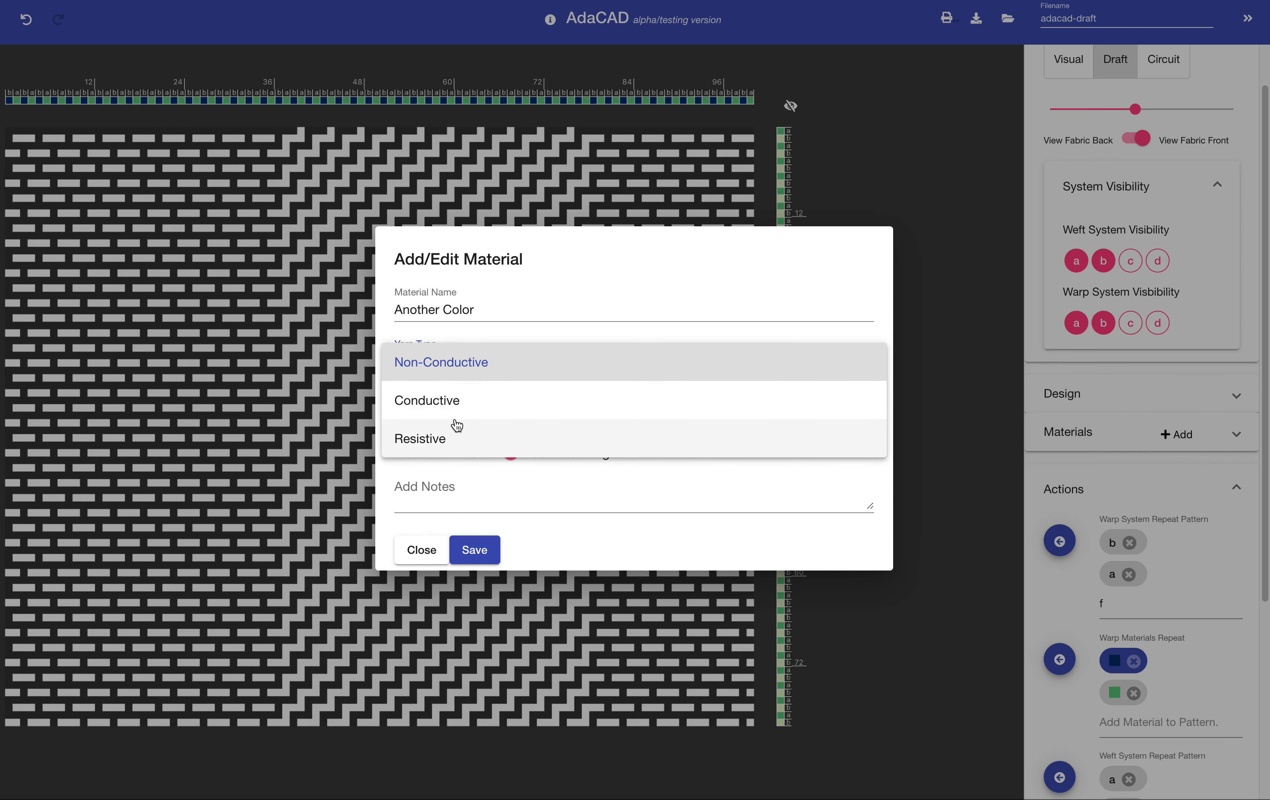
click(458, 405)
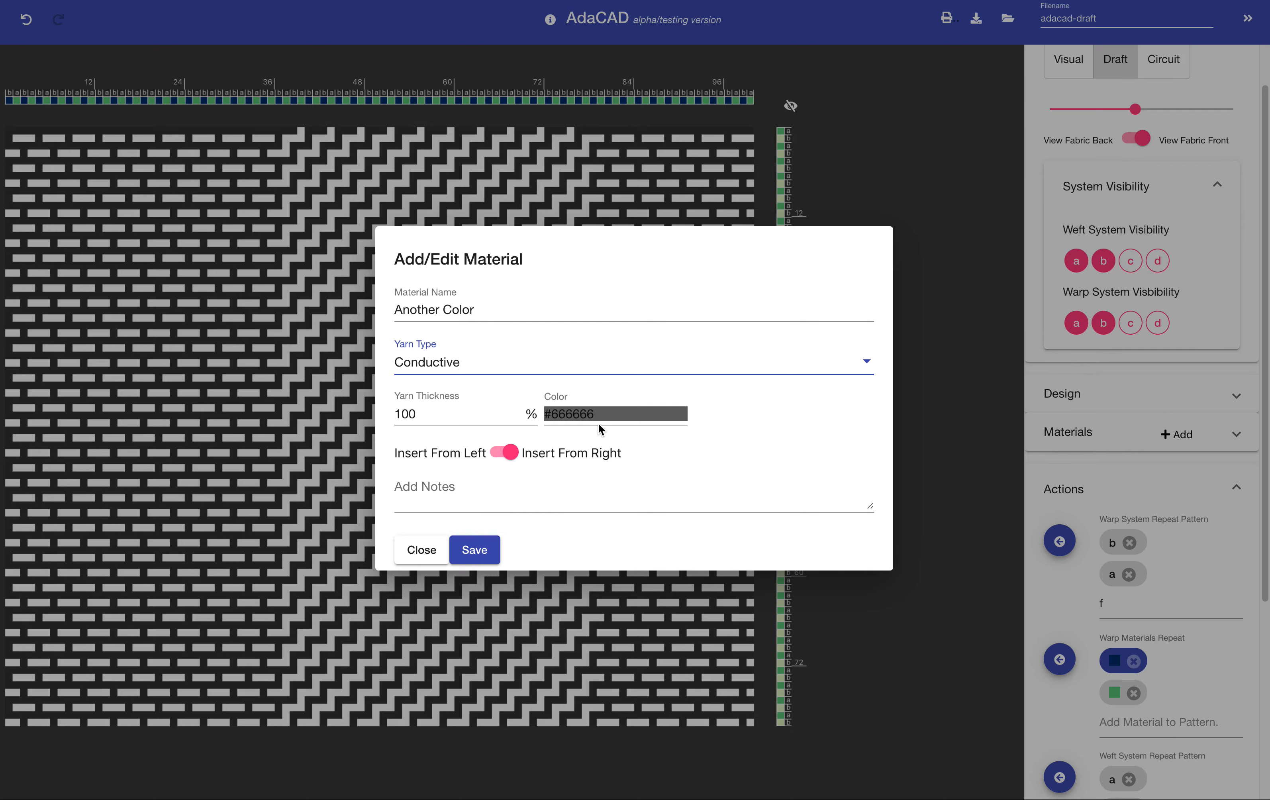
click(603, 418)
drag(777, 438, 871, 418)
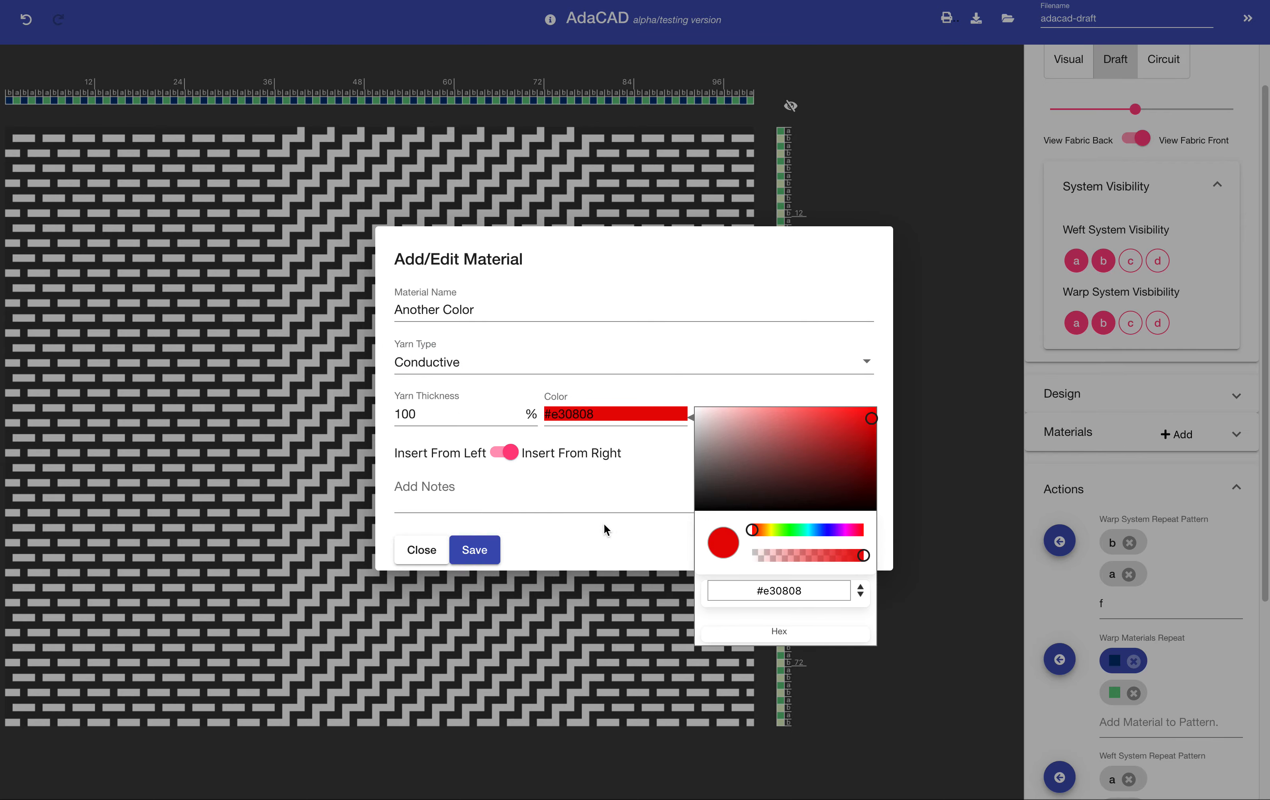
click(491, 559)
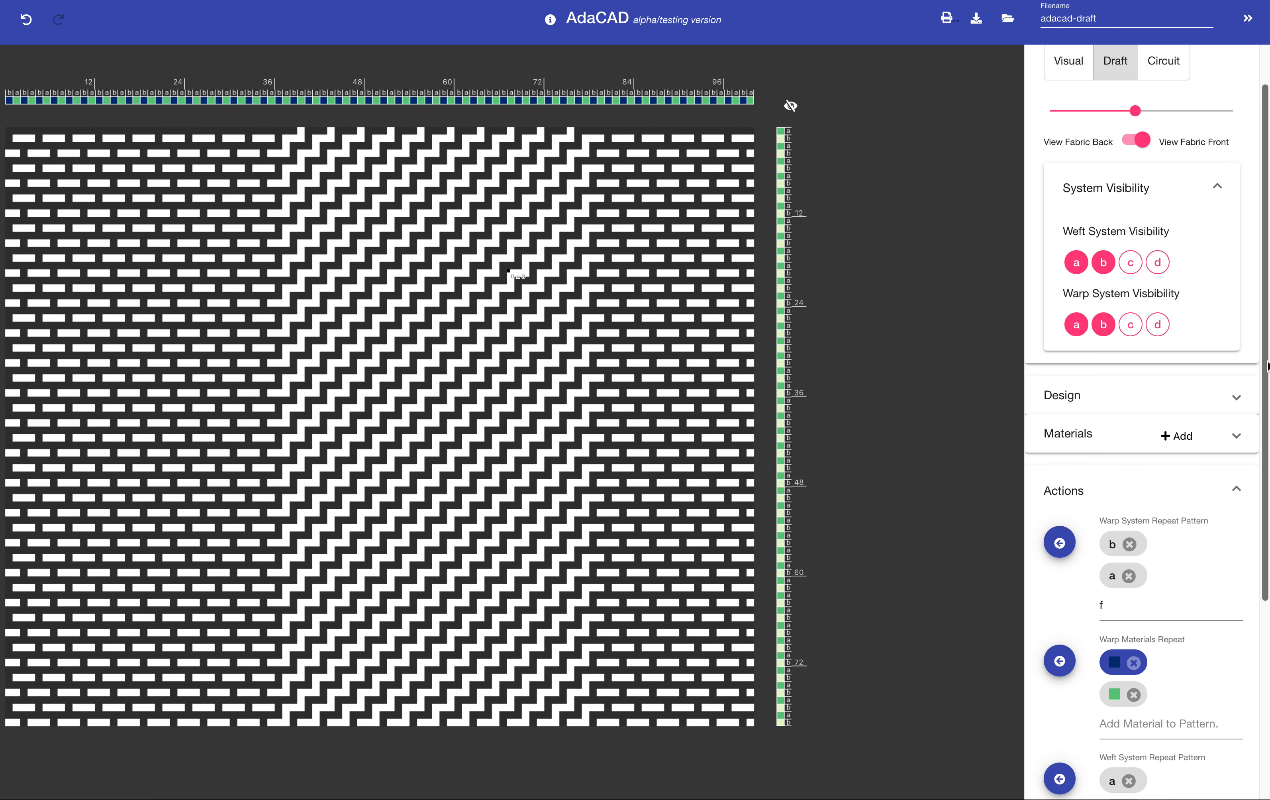
Add Another Color as the third material in the weft materials repeat and apply the pattern to the wefts
scroll(1257, 431, down, 2)
scroll(1258, 432, down, 3)
click(1138, 668)
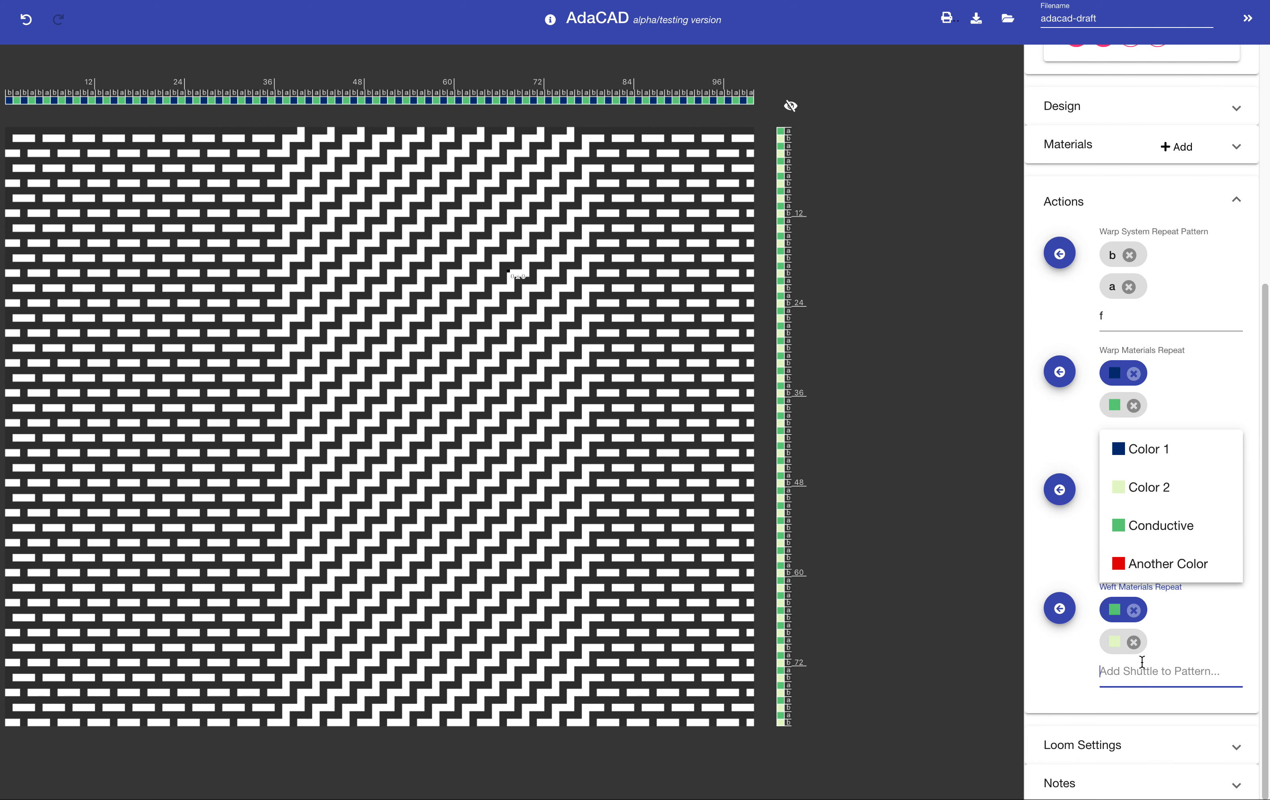
click(1143, 572)
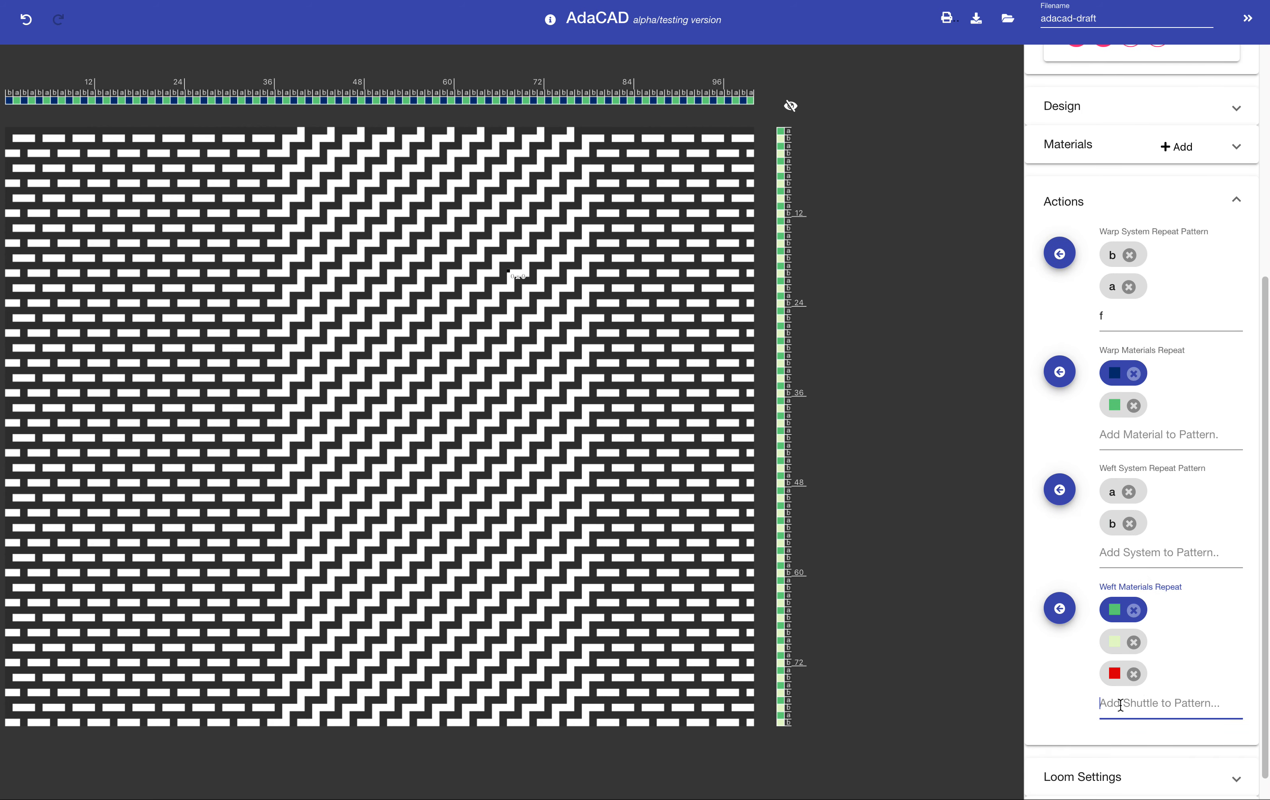
click(1058, 610)
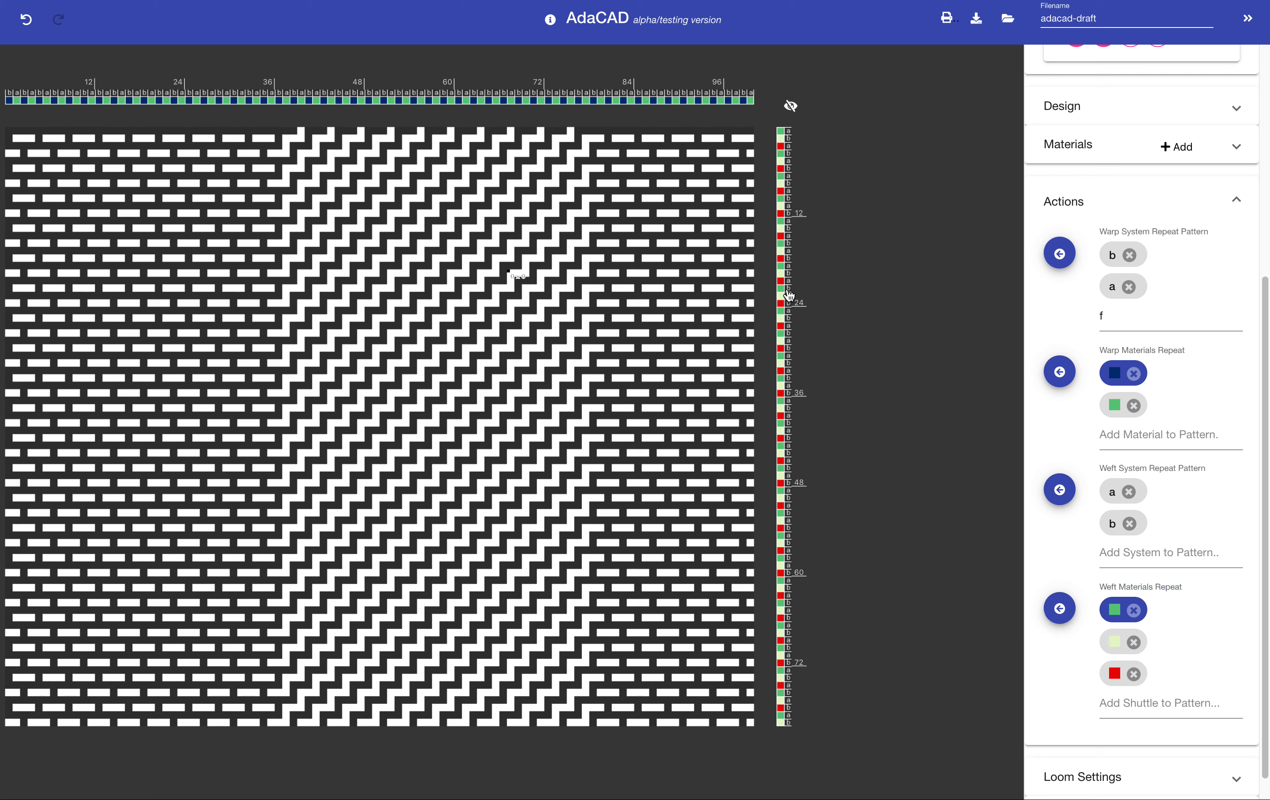
drag(1256, 317, 1256, 56)
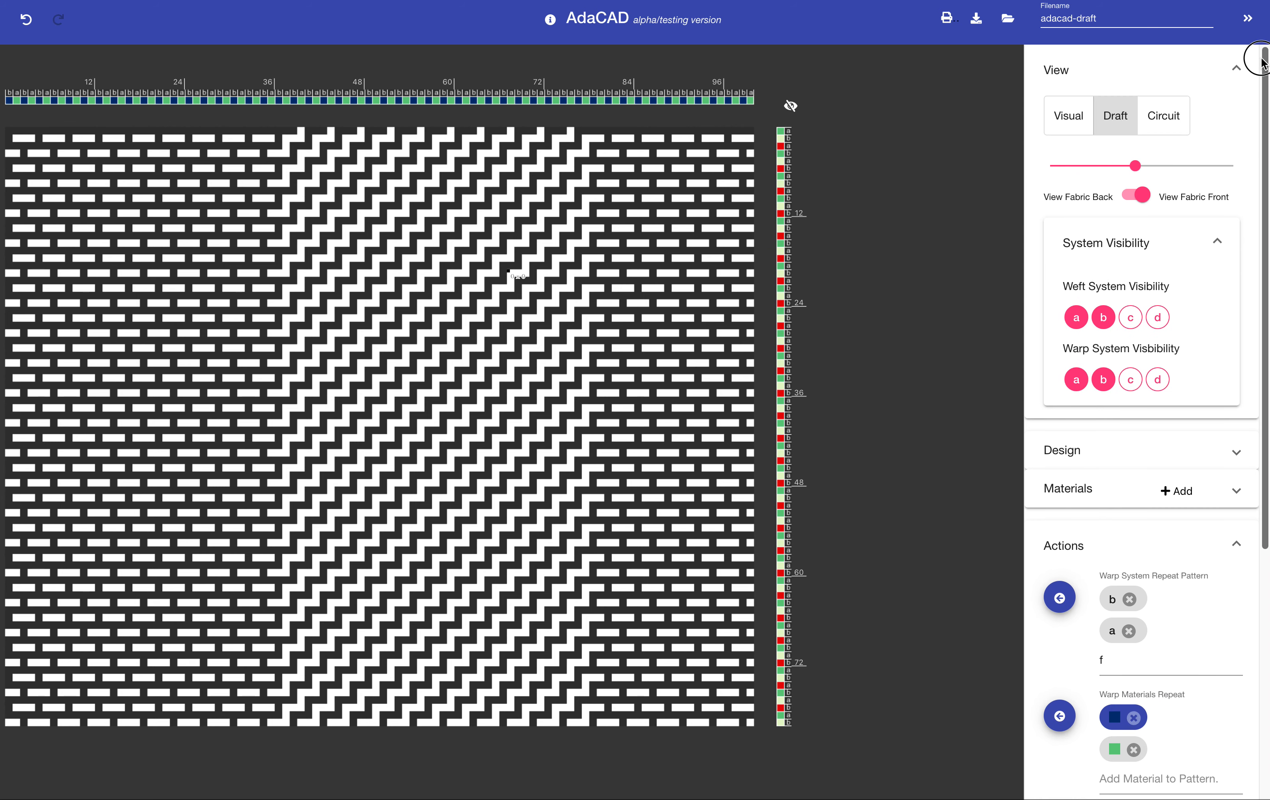
Switch to Circuit view and examine the layout of the conductive yarns
click(1175, 125)
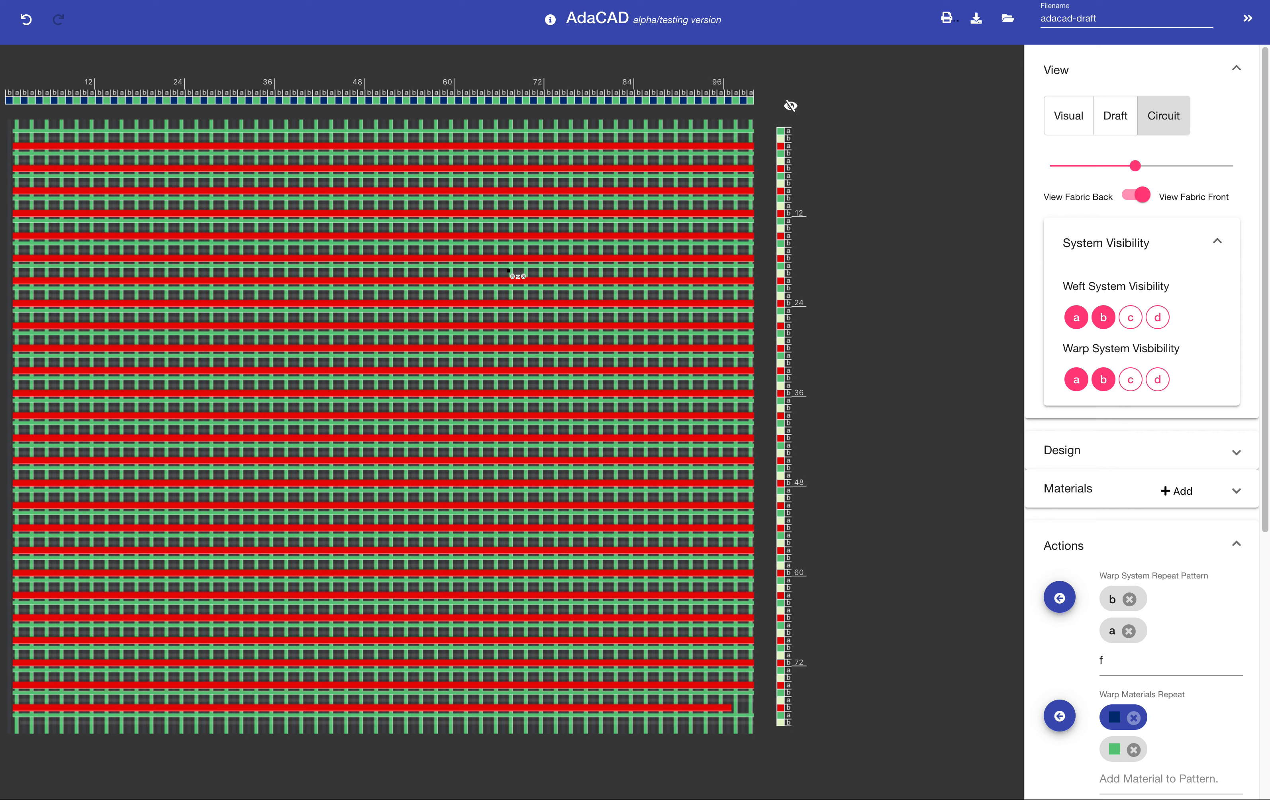
scroll(1236, 450, down, 7)
scroll(1237, 415, up, 7)
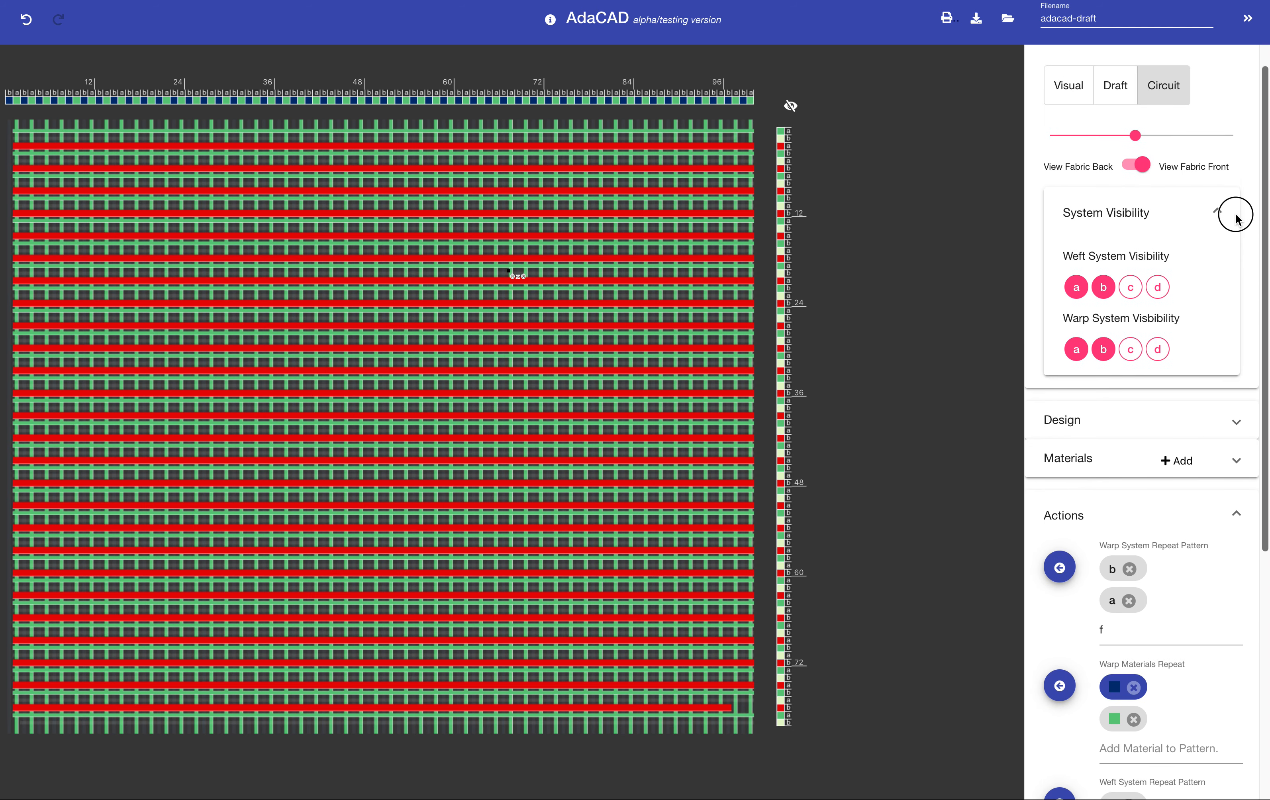
scroll(1236, 217, up, 1)
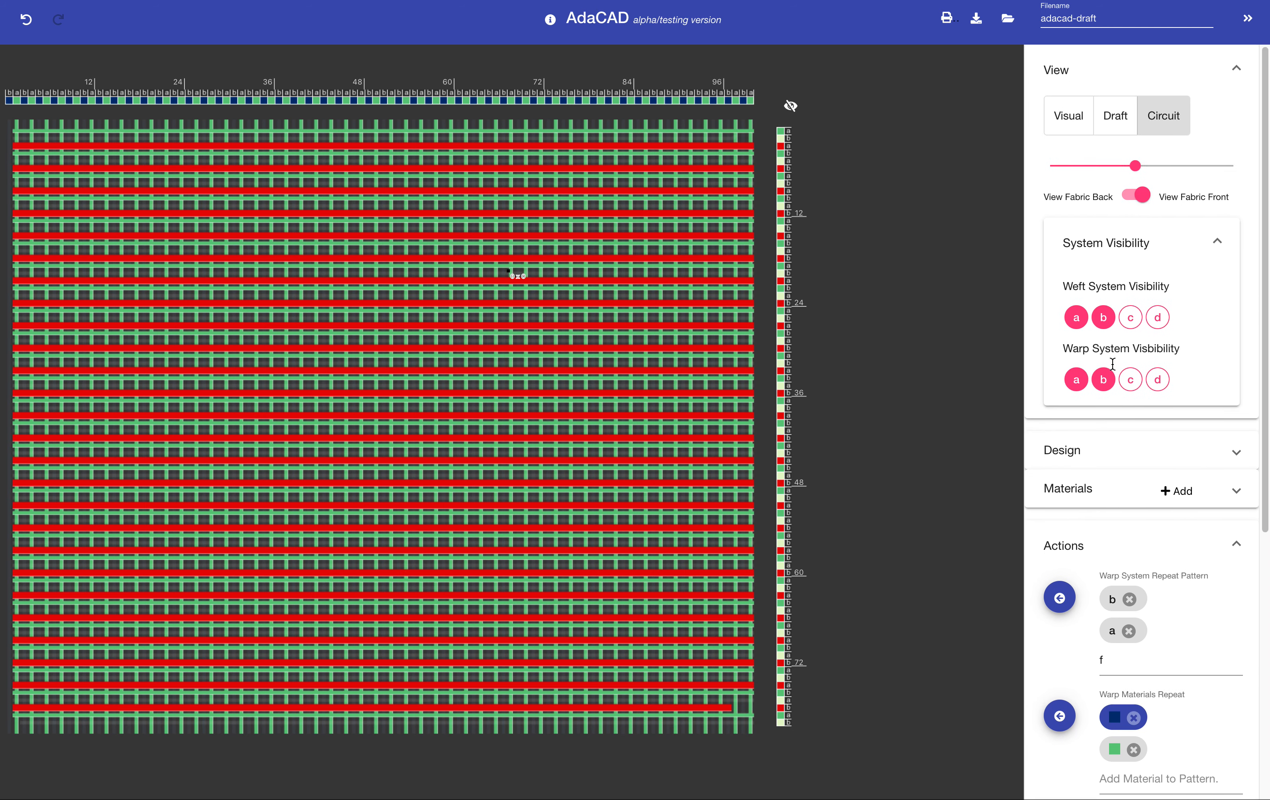
Change the green Conductive material's yarn type to non-conductive and save the material
click(1122, 500)
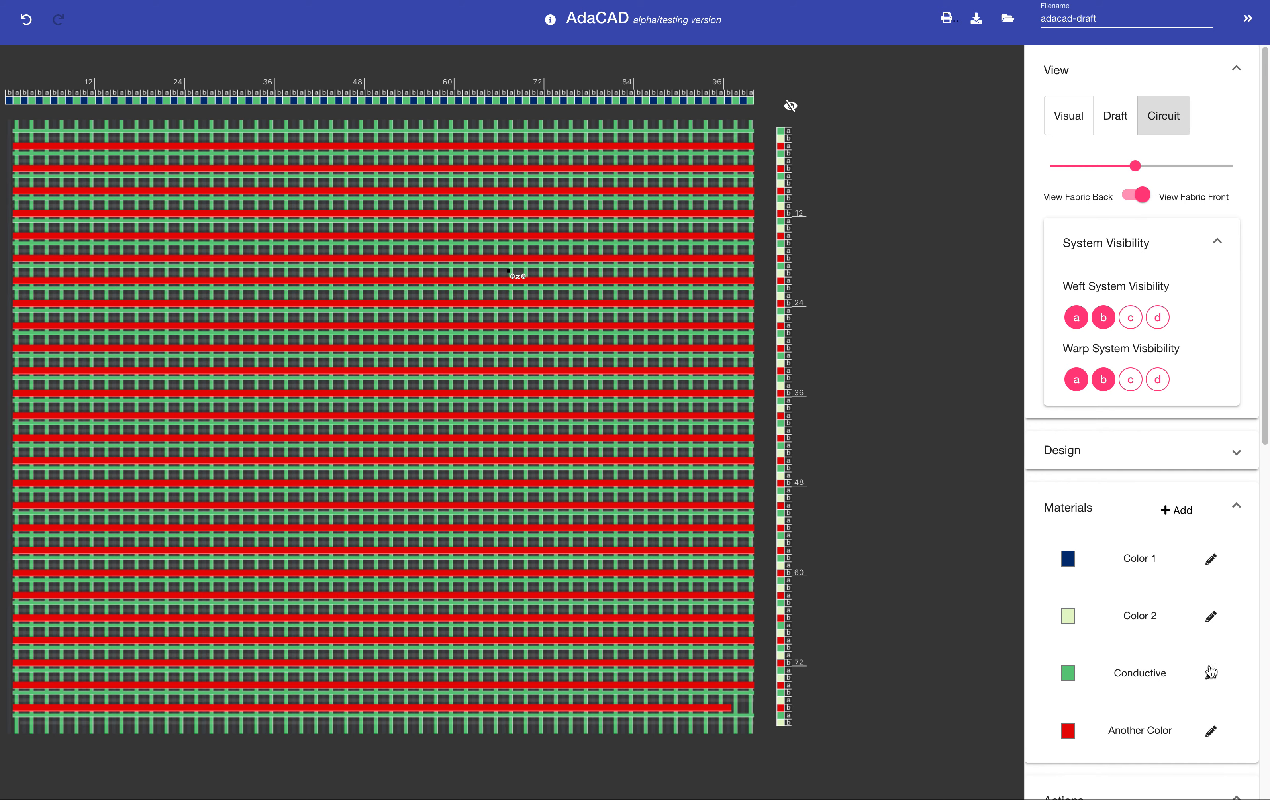
click(1211, 672)
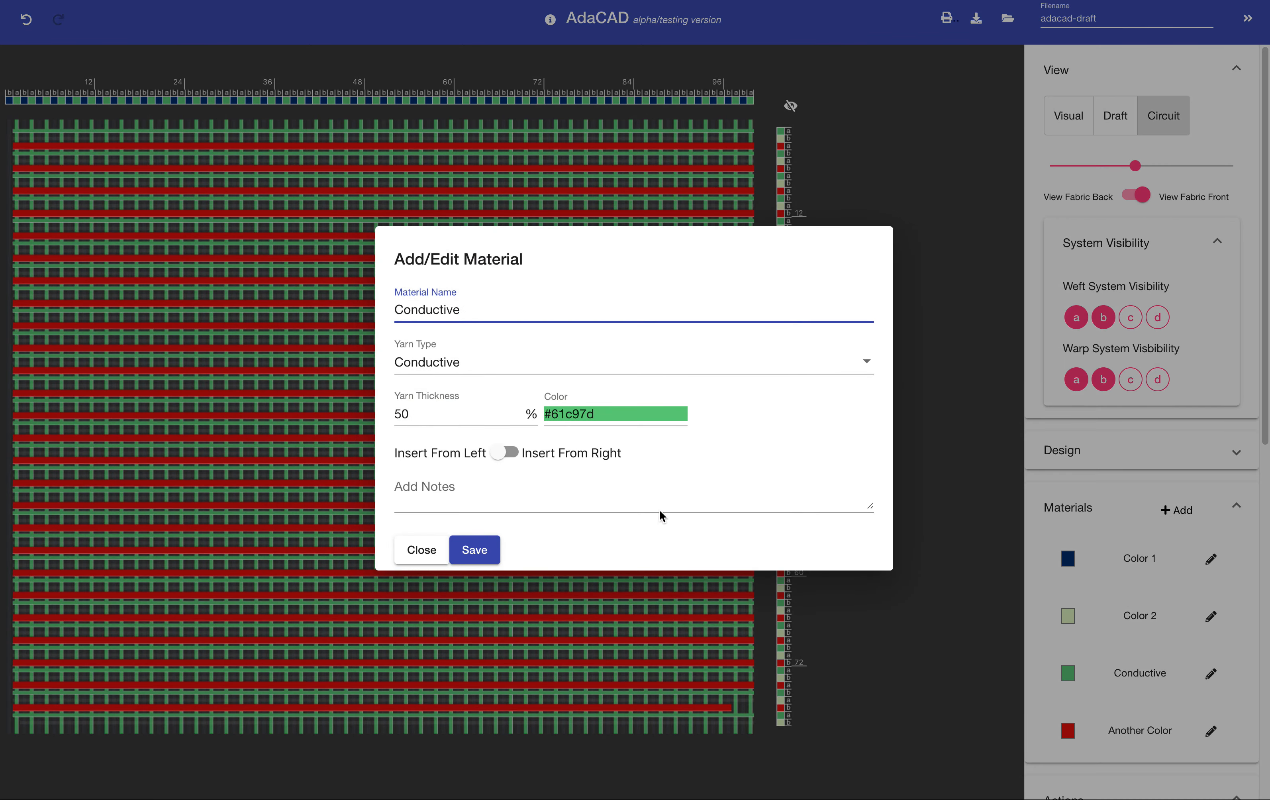
click(456, 360)
click(452, 321)
click(474, 549)
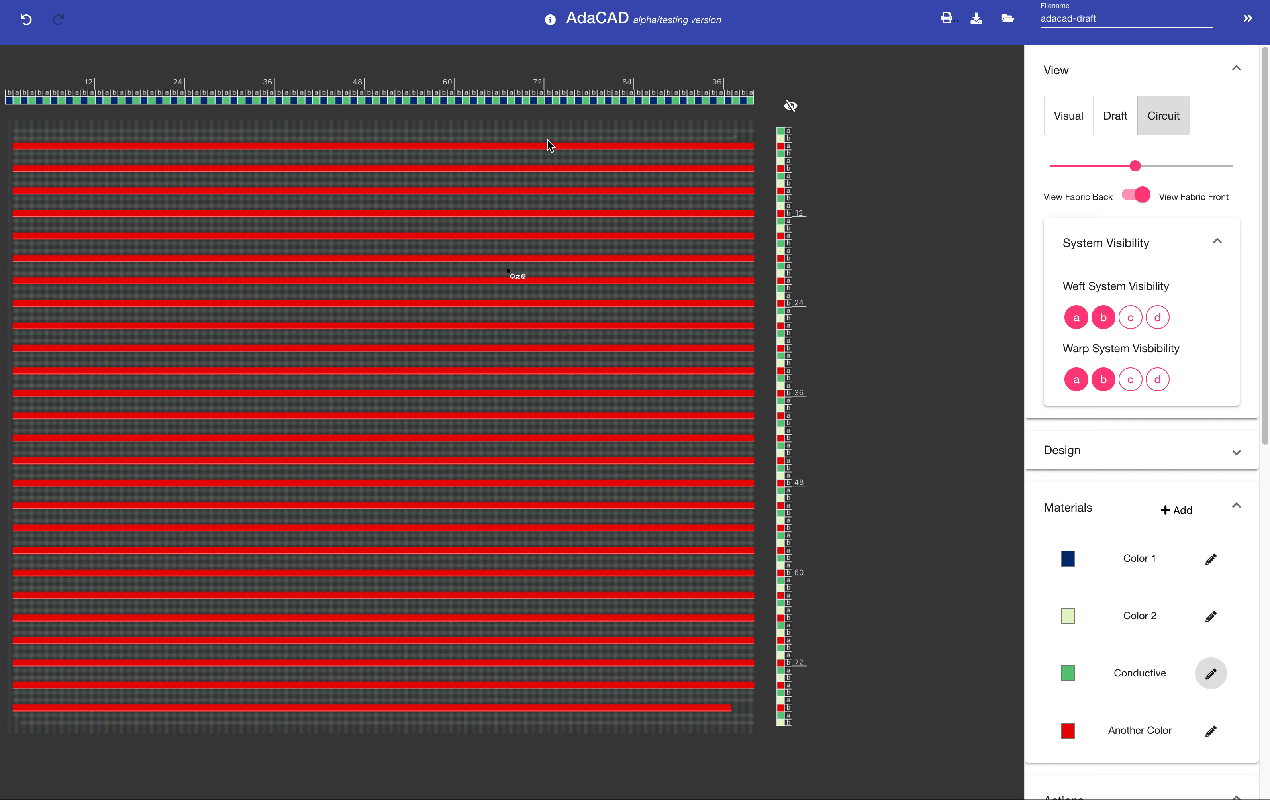
Add system c as the third entry in the weft system repeat pattern and apply the pattern to the wefts
drag(1264, 414, 1241, 733)
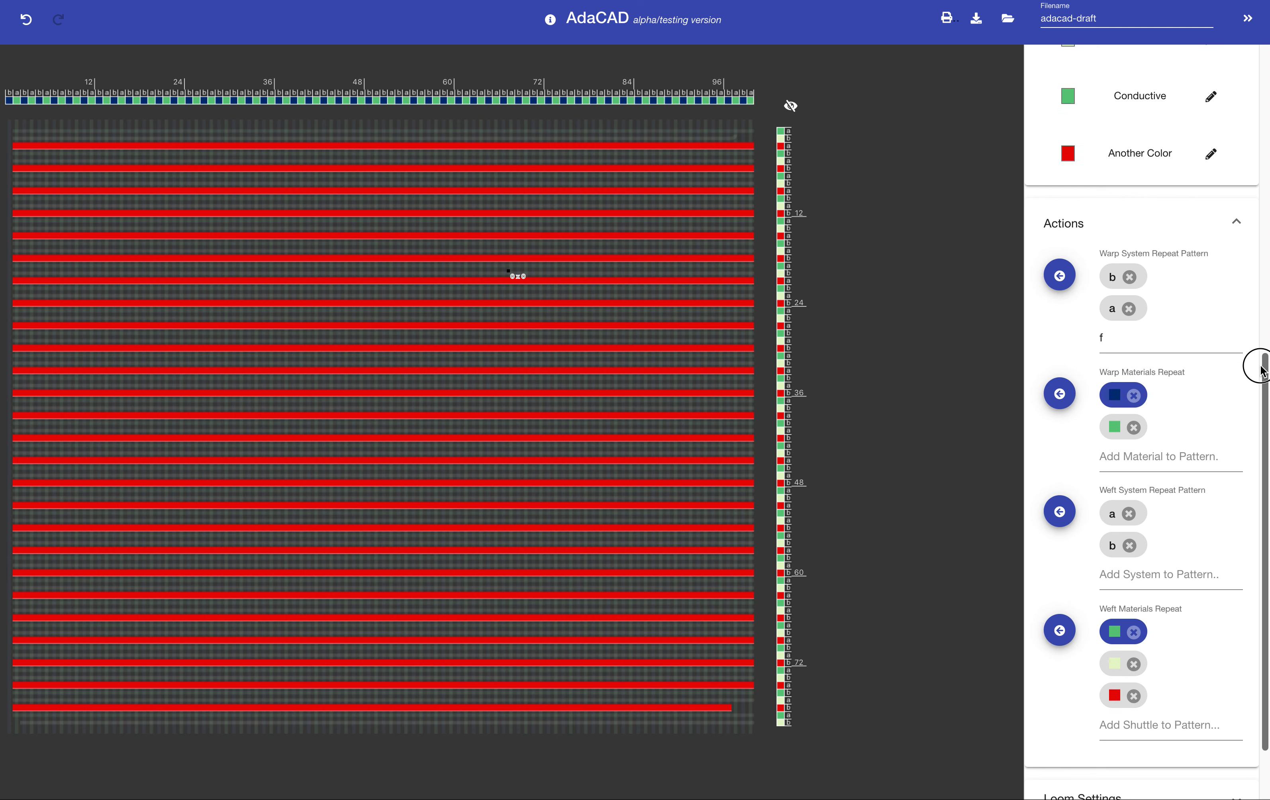
drag(1262, 363, 1262, 347)
click(1118, 353)
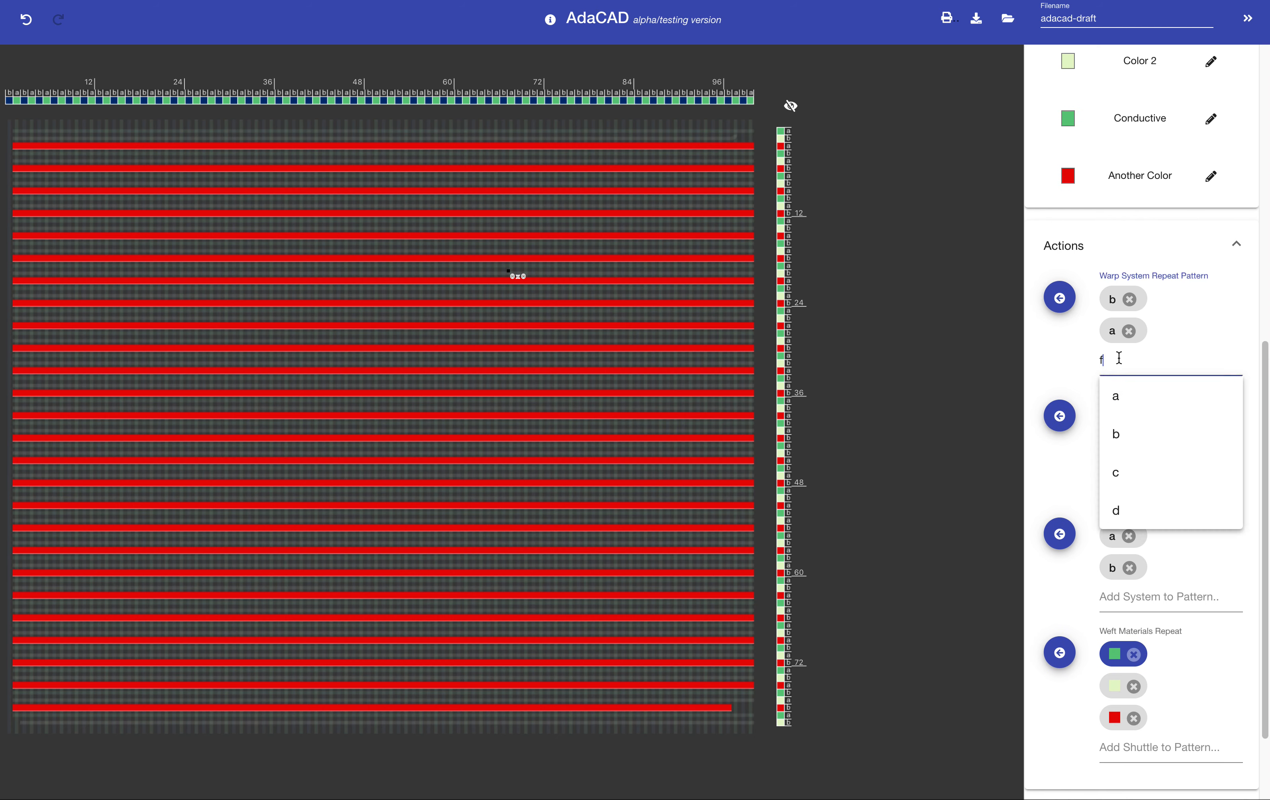
drag(1137, 471, 1045, 500)
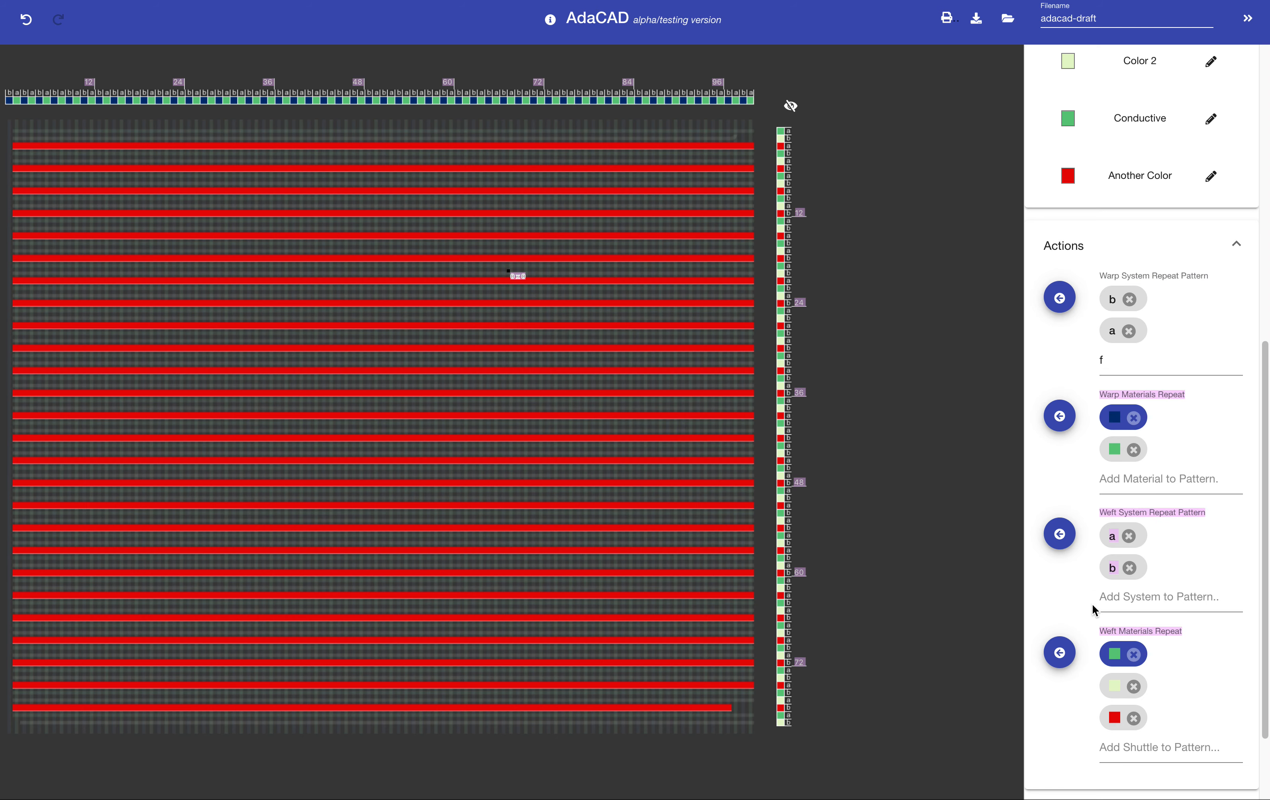
click(1148, 592)
click(1129, 708)
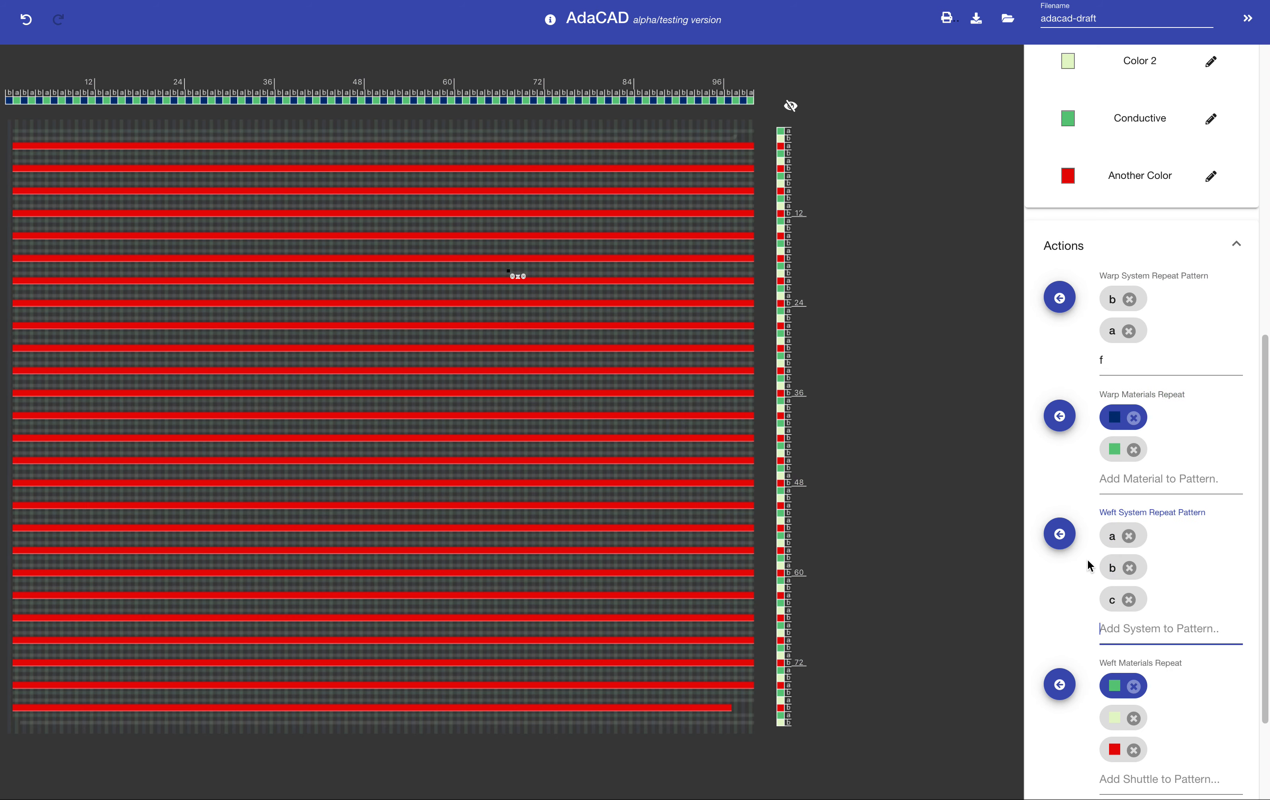
click(1070, 543)
Enlarge the cloth view to 73 and make system c visible for both warp and weft
drag(1264, 345, 1205, 57)
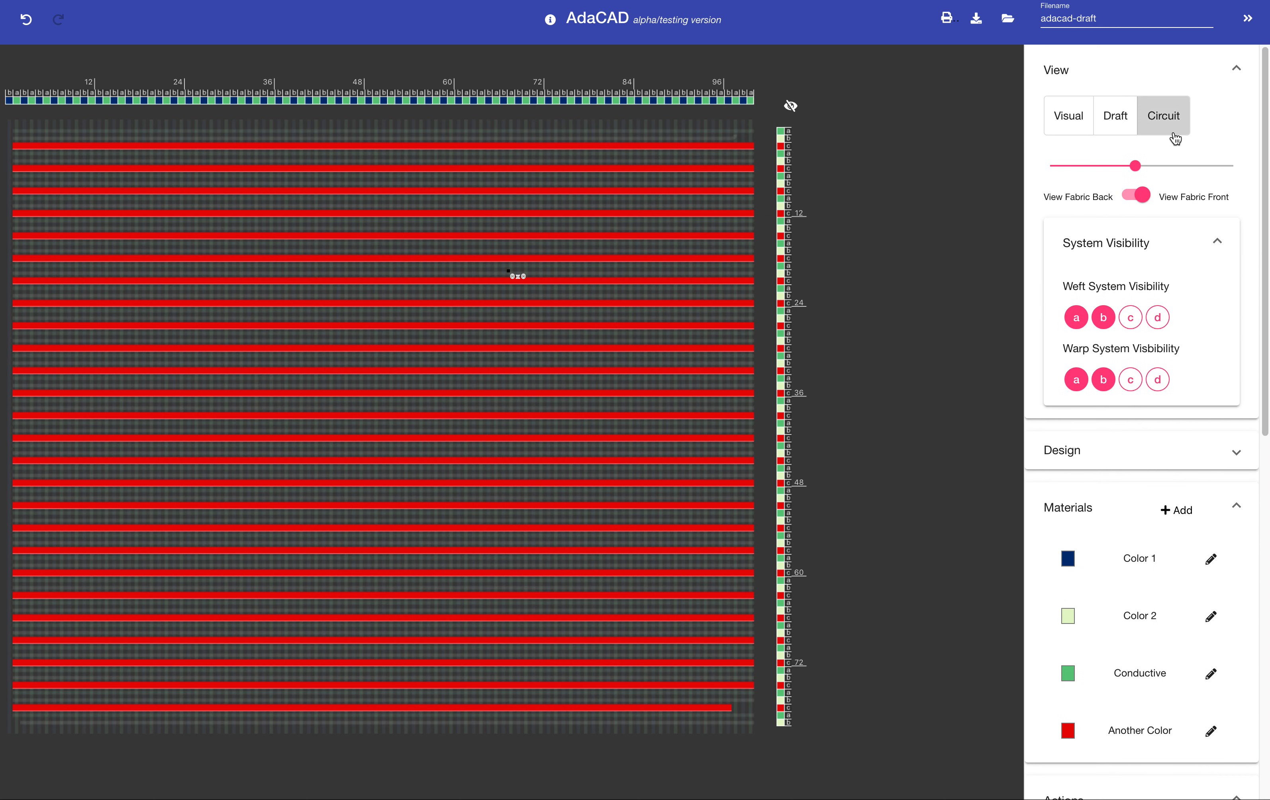
click(1188, 166)
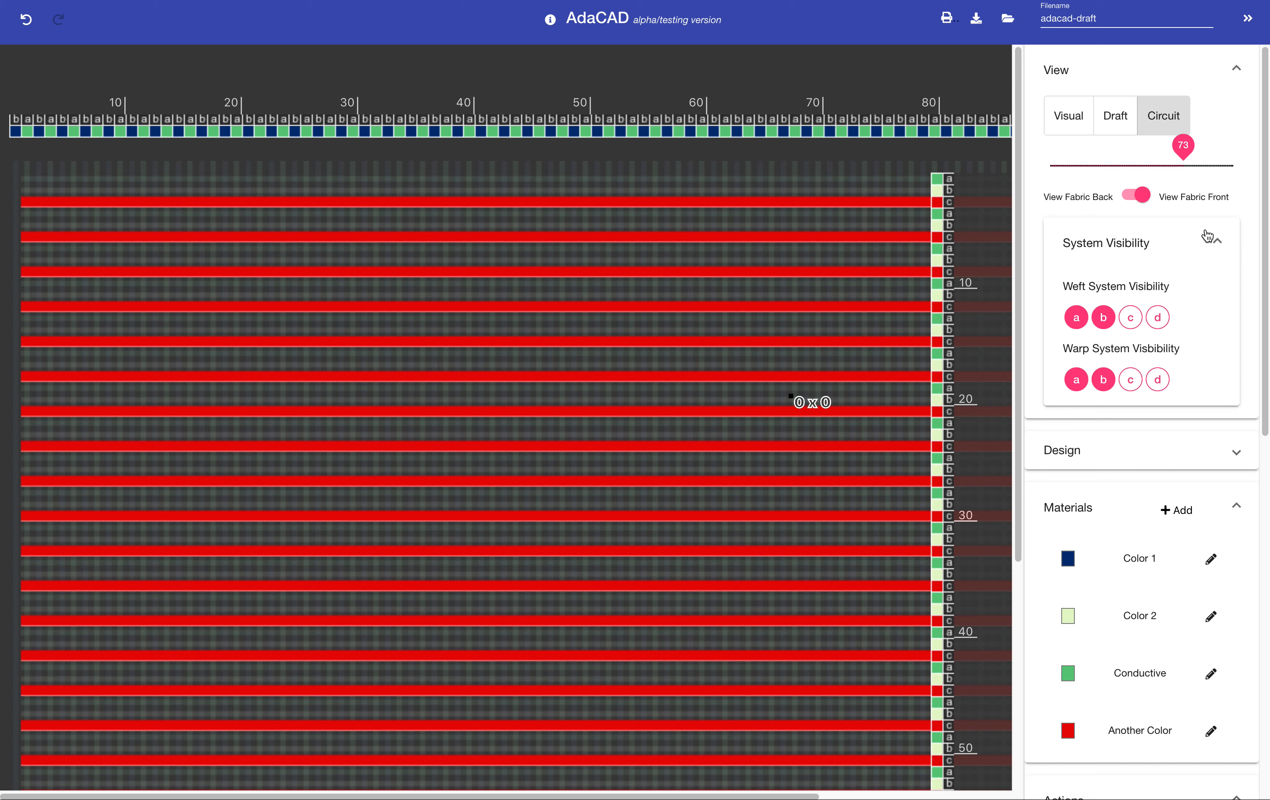
click(1134, 382)
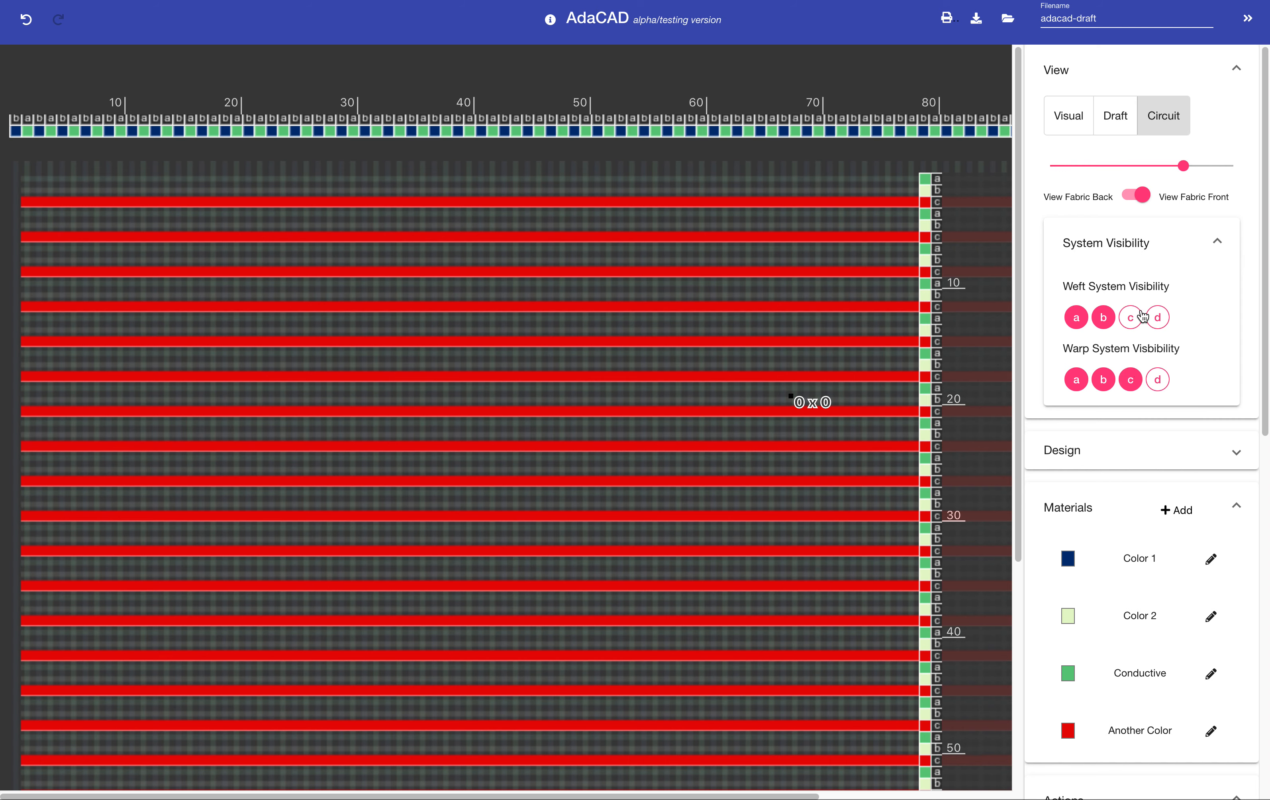
click(1133, 320)
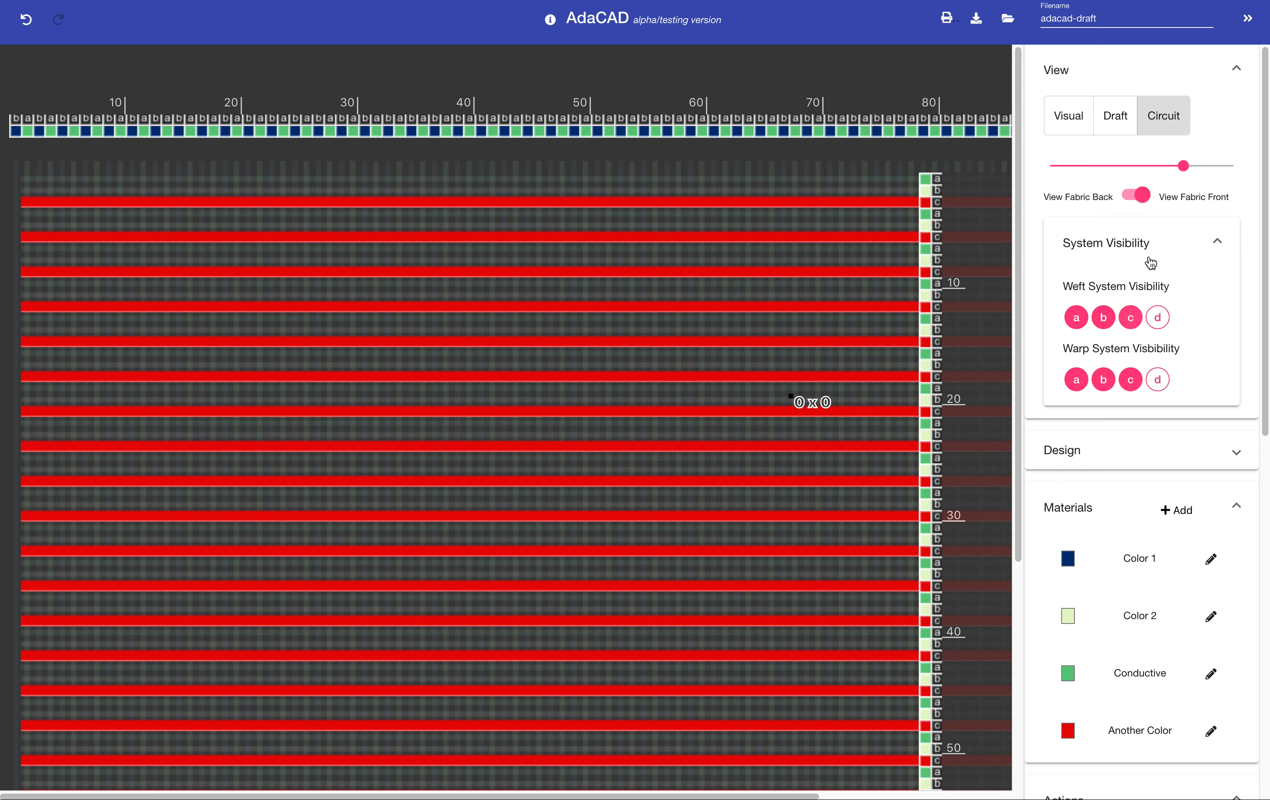
Switch to Draft view and hide weft systems a and b, leaving only the system c wefts displayed
click(1117, 135)
click(1101, 320)
click(1077, 317)
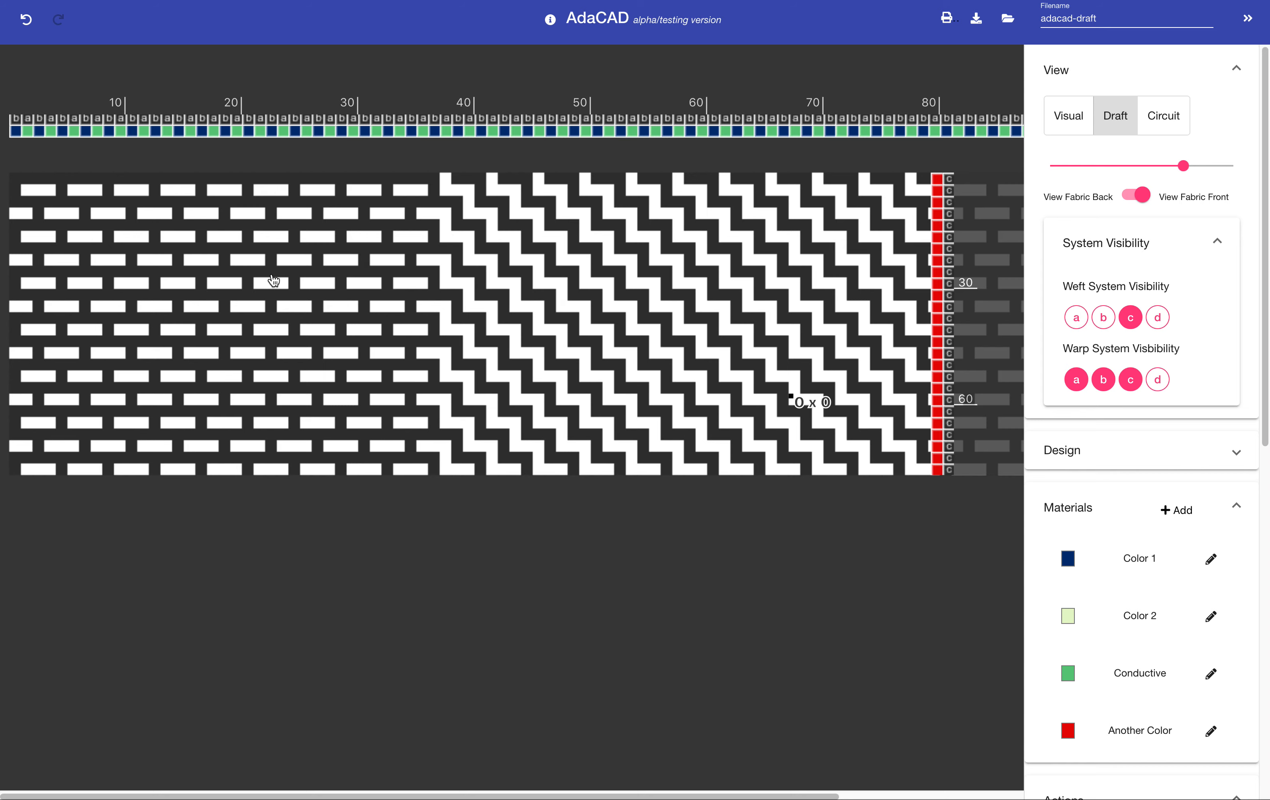
Fill a 79 x 26 selection of the system c wefts, starting from the first warp, with the Tabby pattern
drag(17, 182, 925, 480)
drag(1264, 427, 1191, 402)
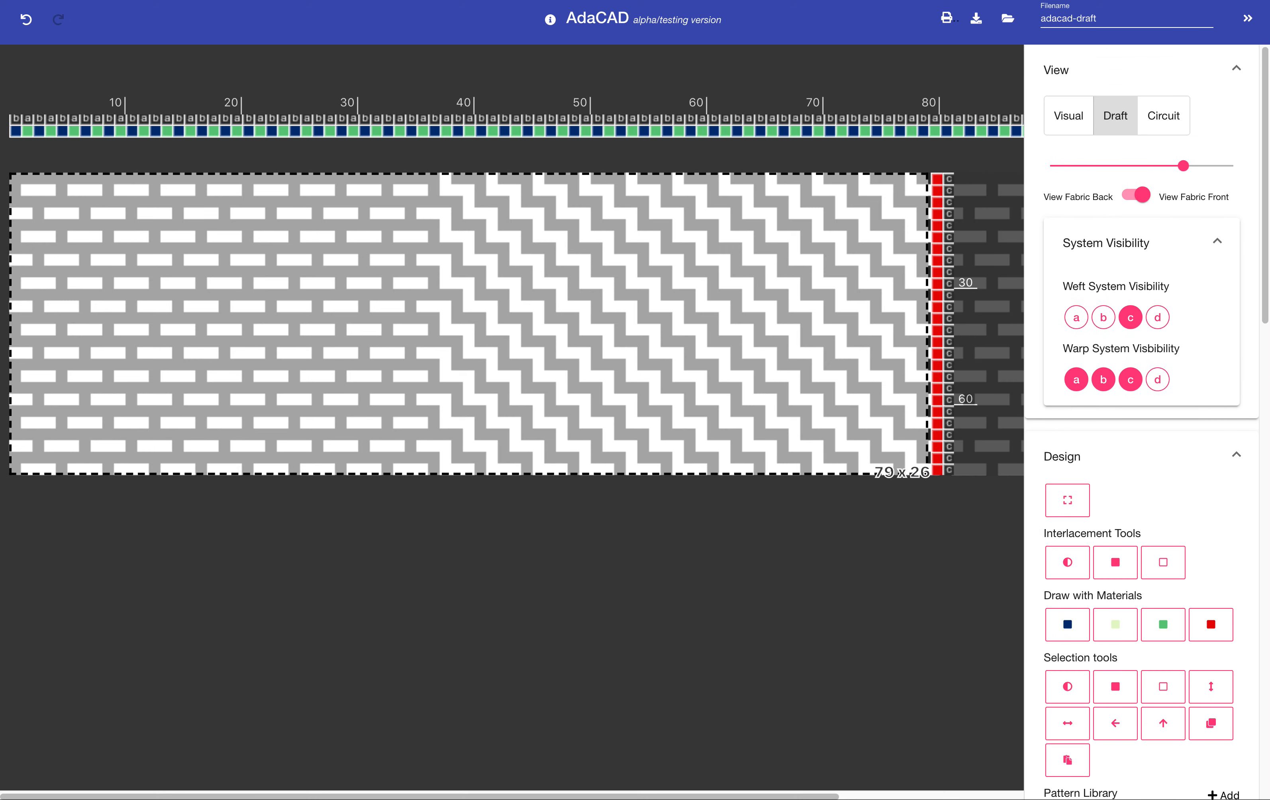
scroll(1240, 446, down, 10)
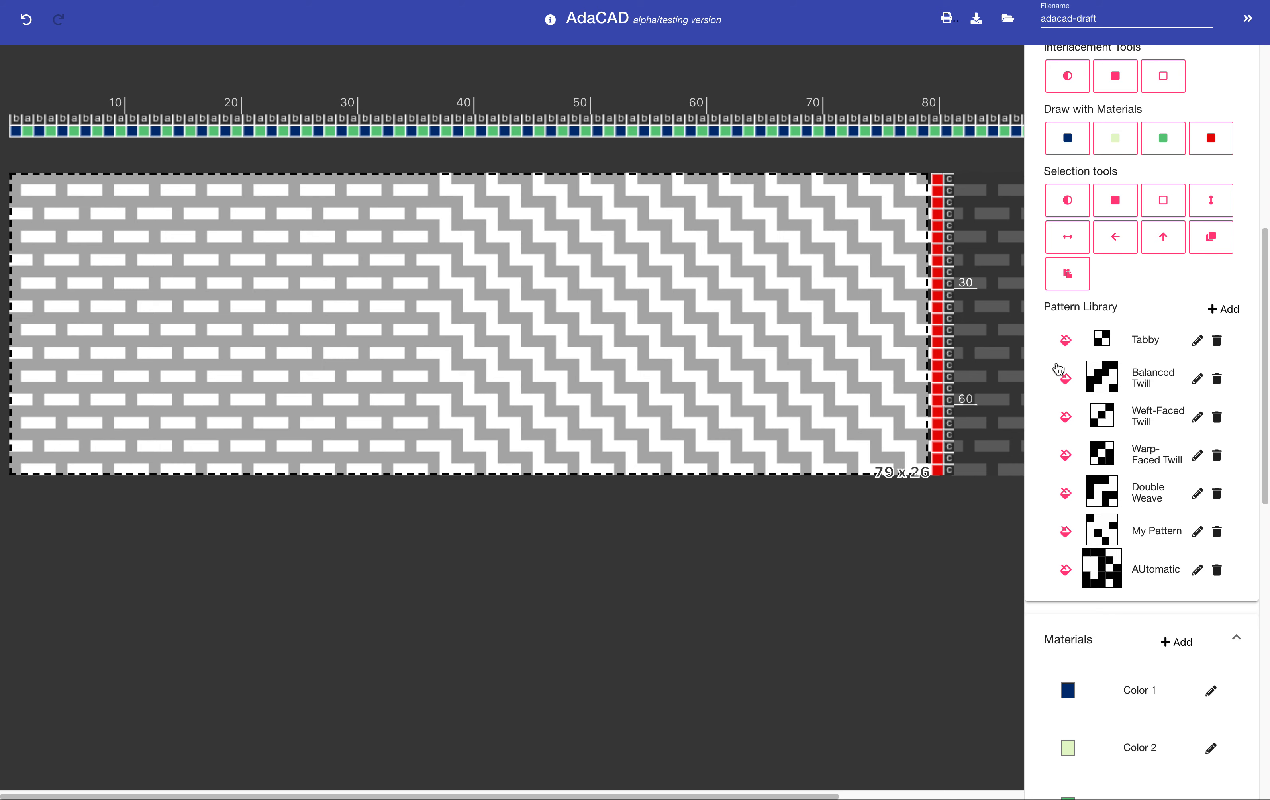
click(1066, 340)
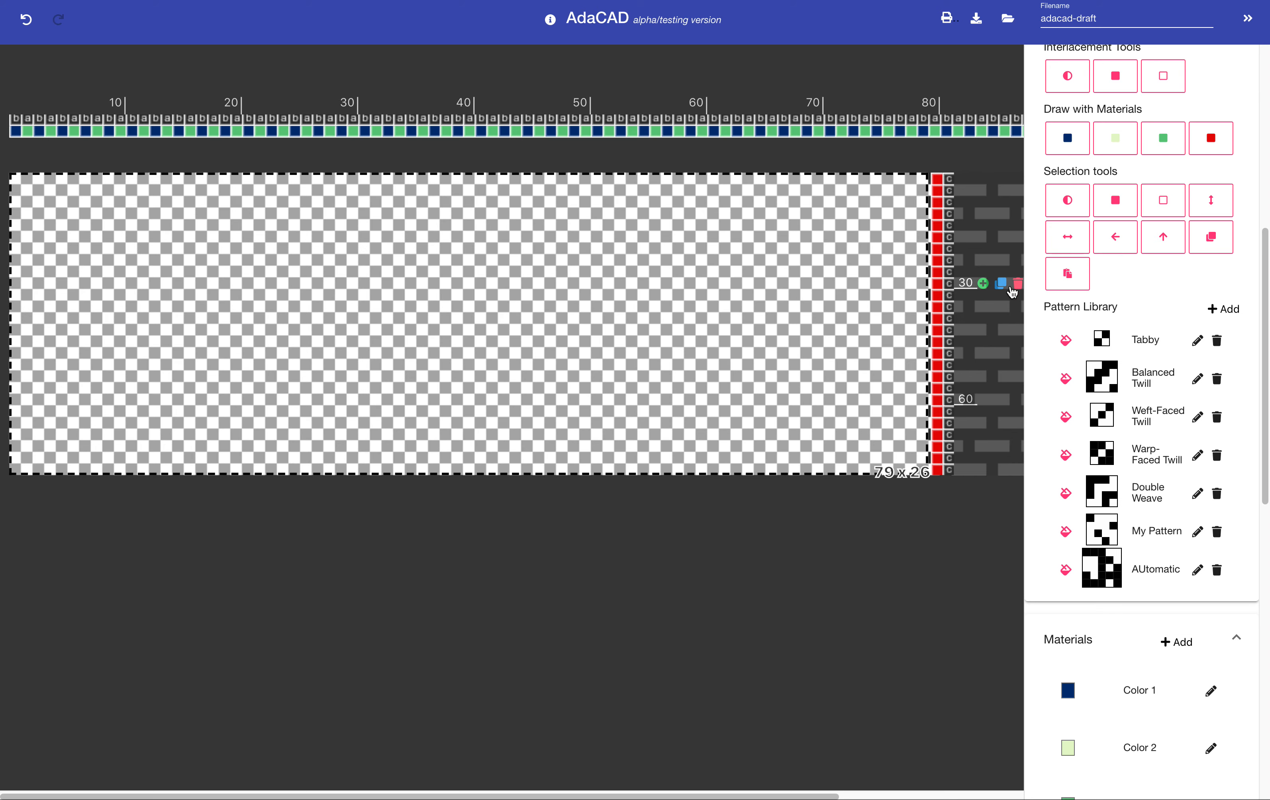
click(818, 293)
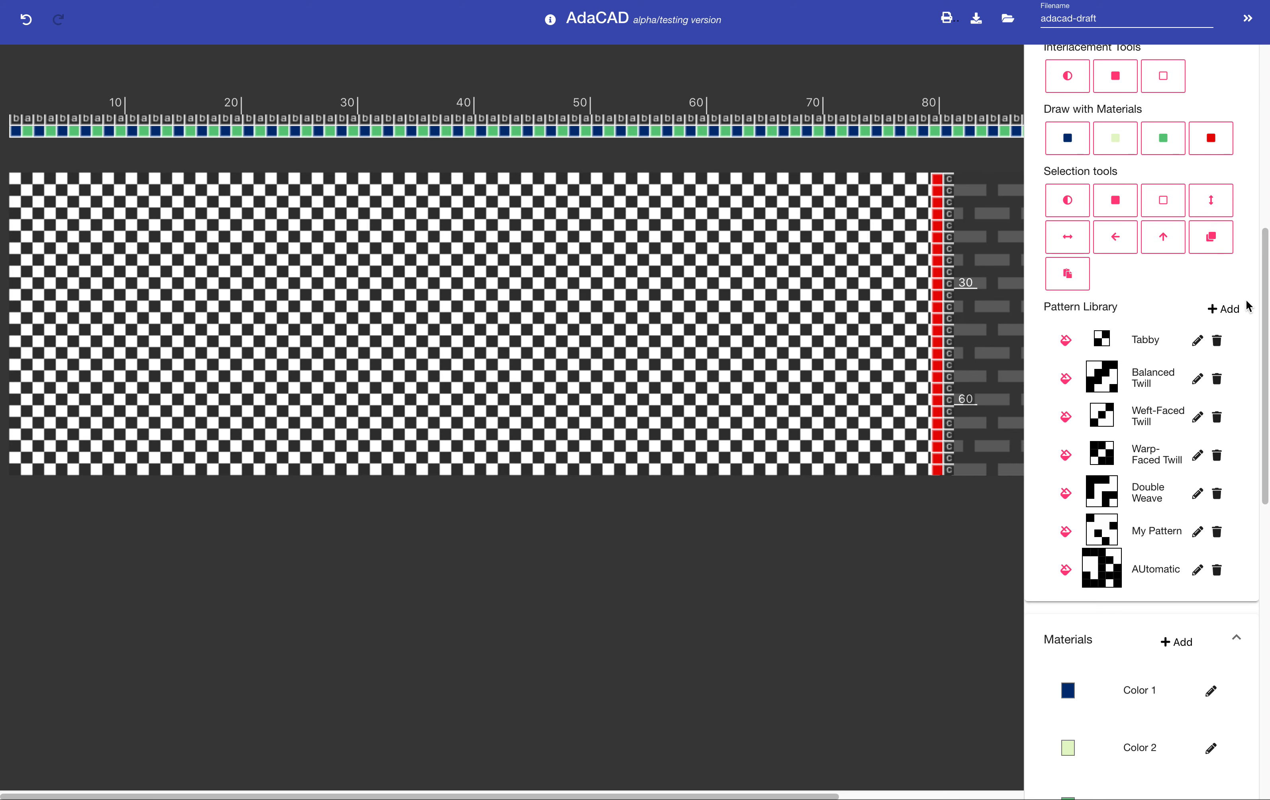
Reduce the draft view to 55 and show weft systems a and b together with system c
scroll(1251, 296, up, 10)
drag(1183, 161, 1147, 168)
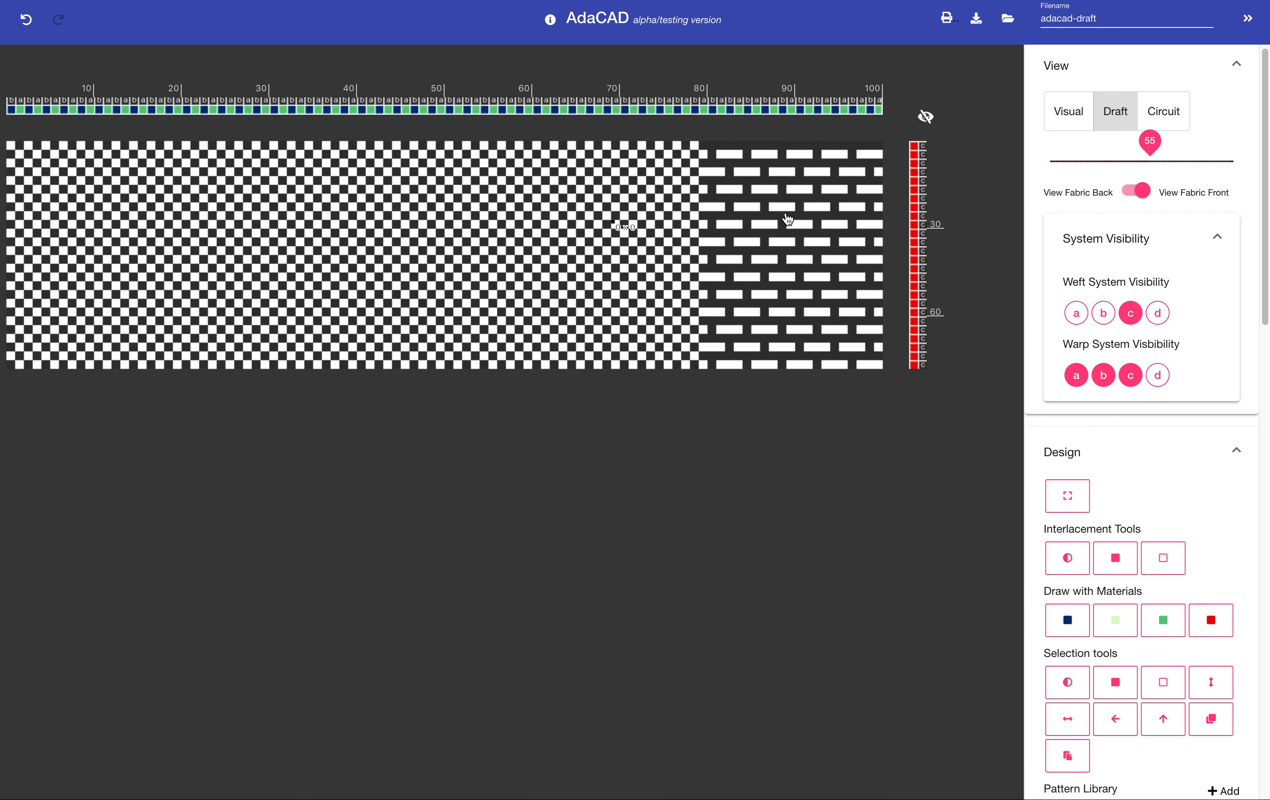
click(1076, 311)
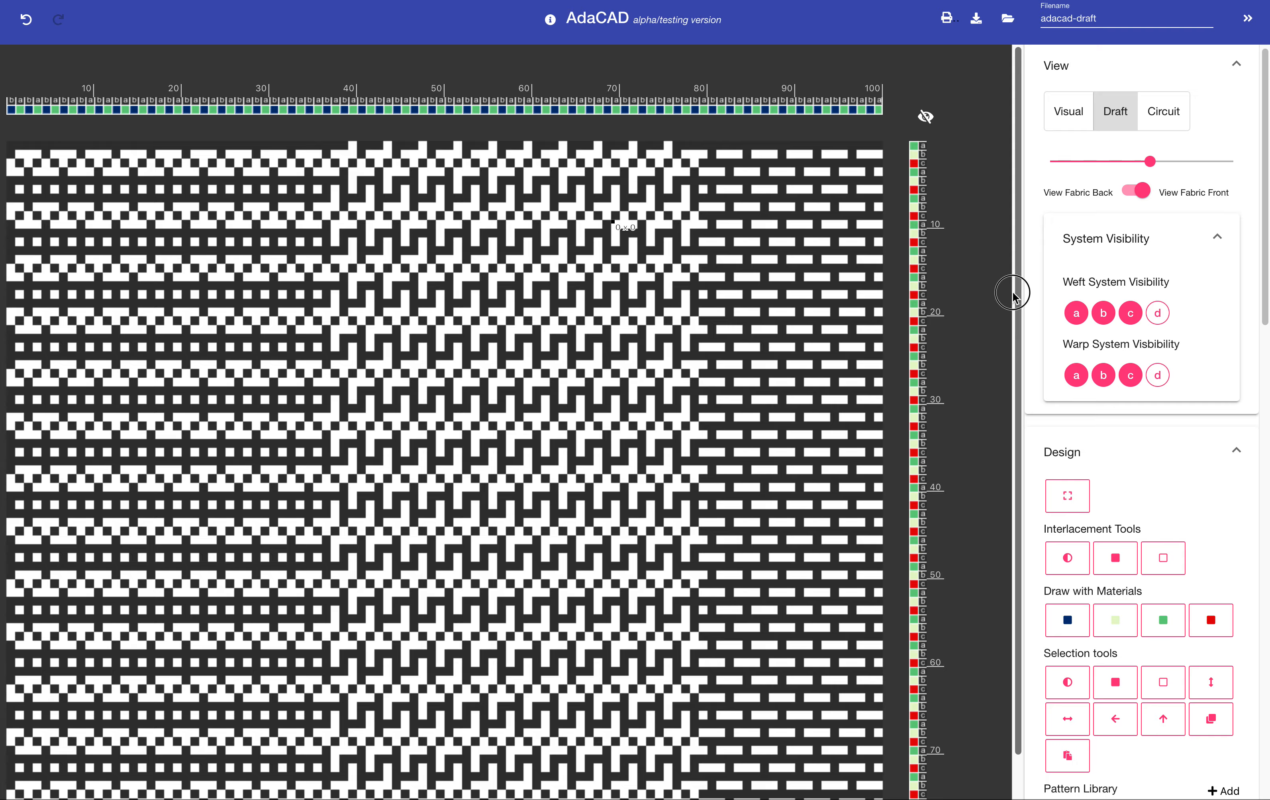
drag(1016, 286, 970, 498)
scroll(952, 328, up, 2)
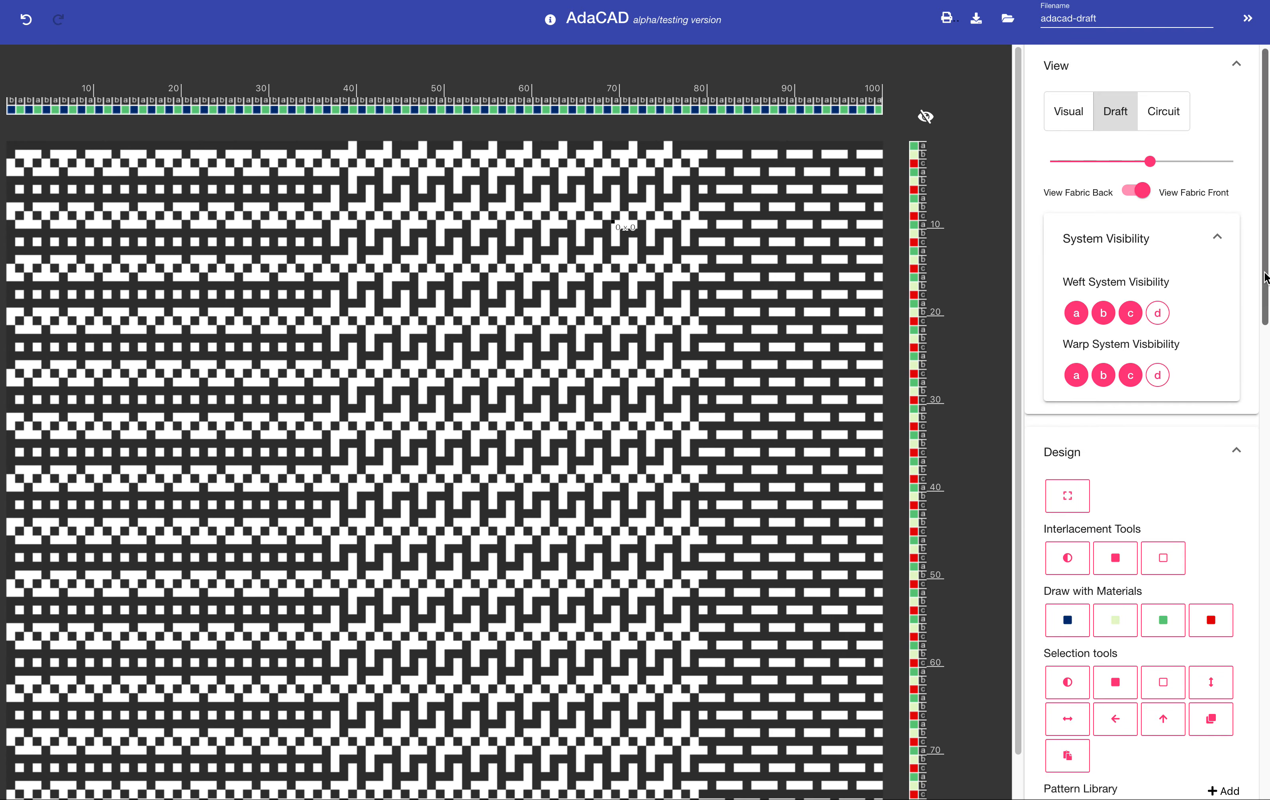
drag(1265, 286, 1124, 203)
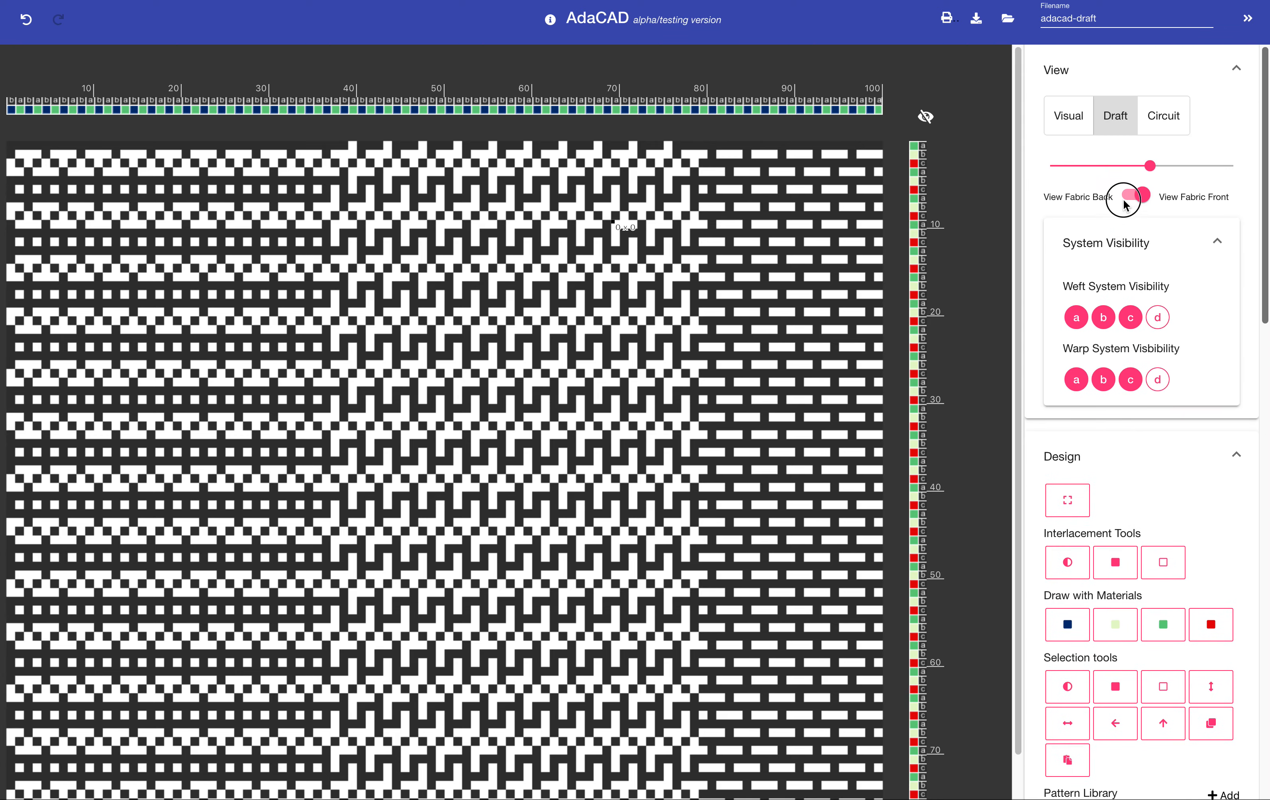